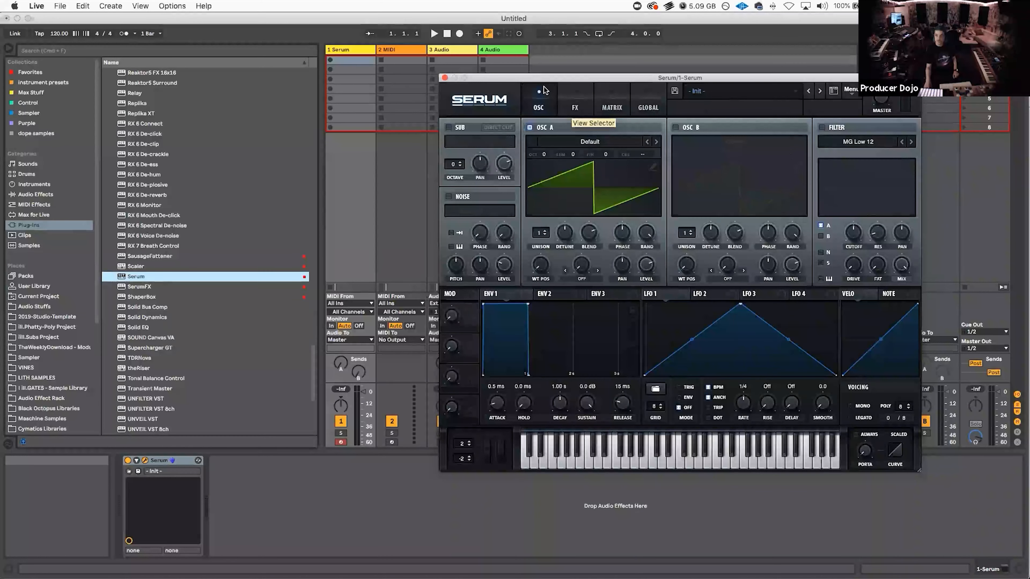
# Step: Create a 4-bar MIDI clip in the Serum track's first slot, filled end to end by one legato E1 note
pyautogui.doubleClick(357, 59)
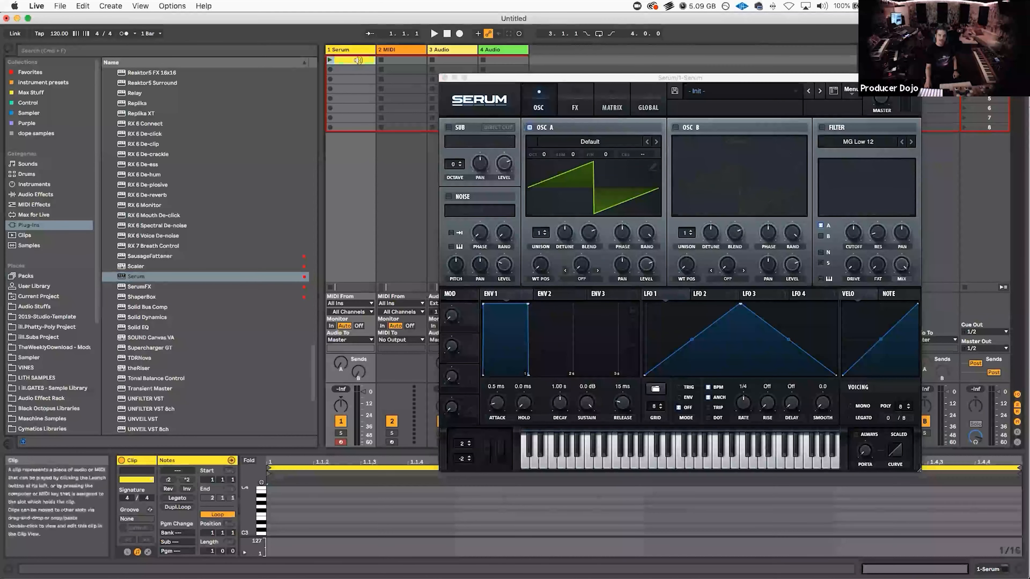
pyautogui.doubleClick(276, 513)
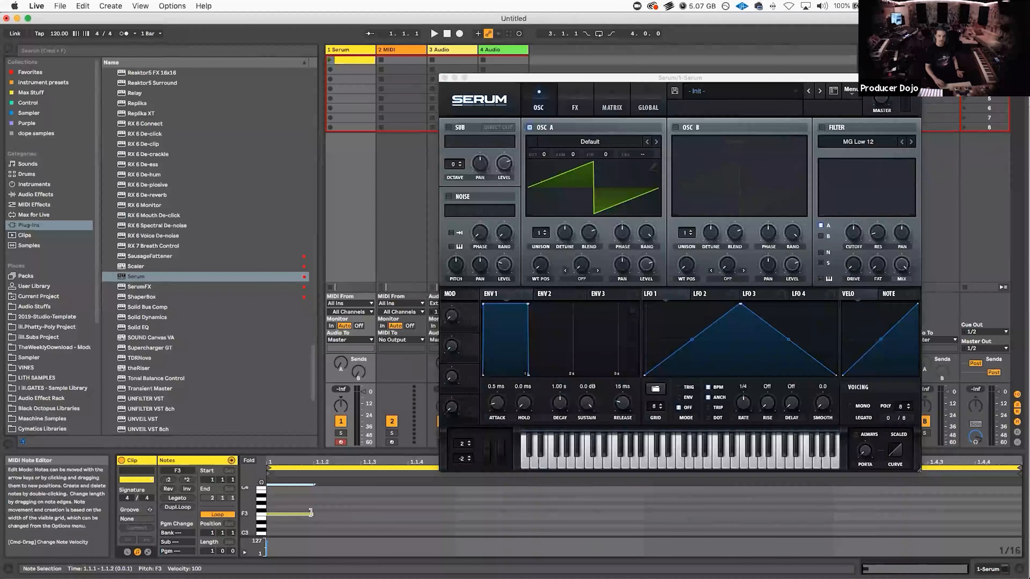
pyautogui.press('Down')
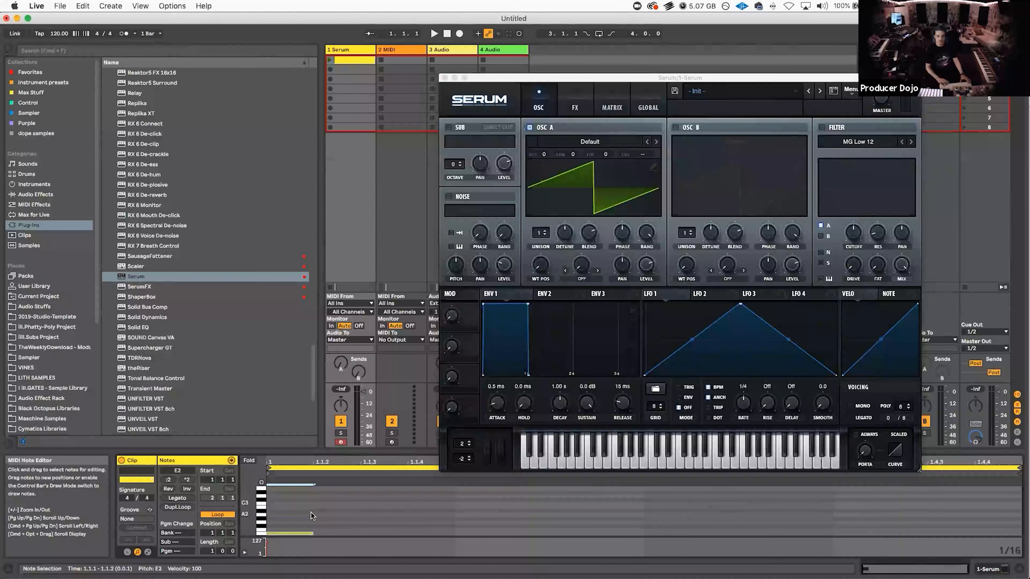
pyautogui.hotkey('shift', 'Down')
pyautogui.hotkey('shift', 'Down')
pyautogui.moveTo(212, 552); pyautogui.dragTo(211, 536)
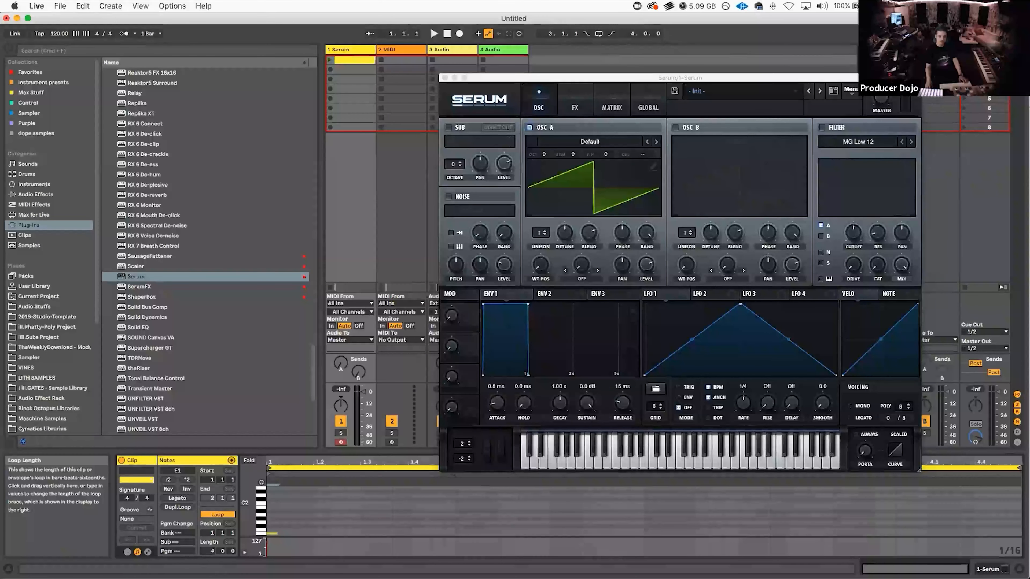
pyautogui.click(178, 497)
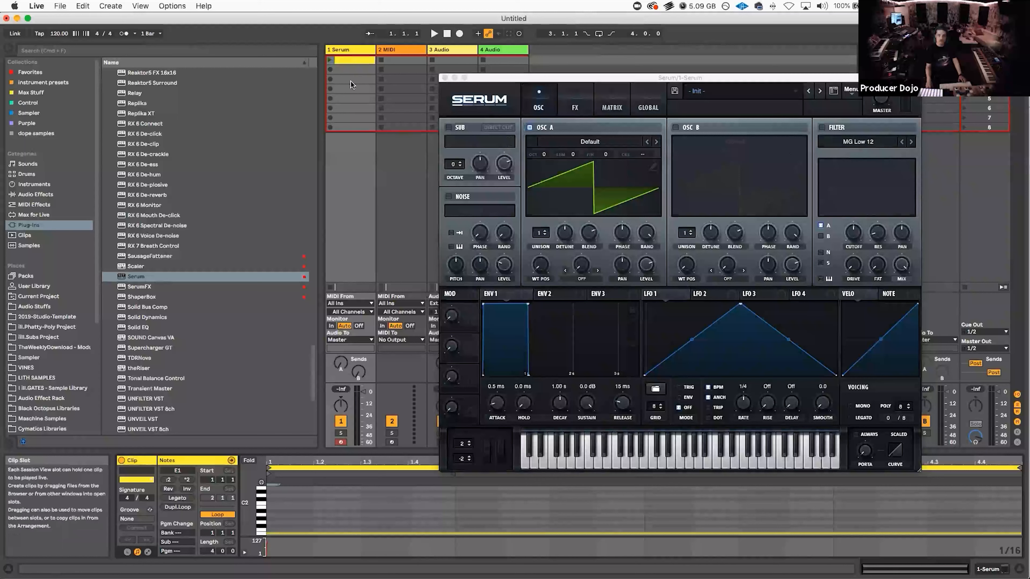
# Step: Launch the Serum clip and lower its note one octave to E0 while auditioning the sound
pyautogui.click(330, 60)
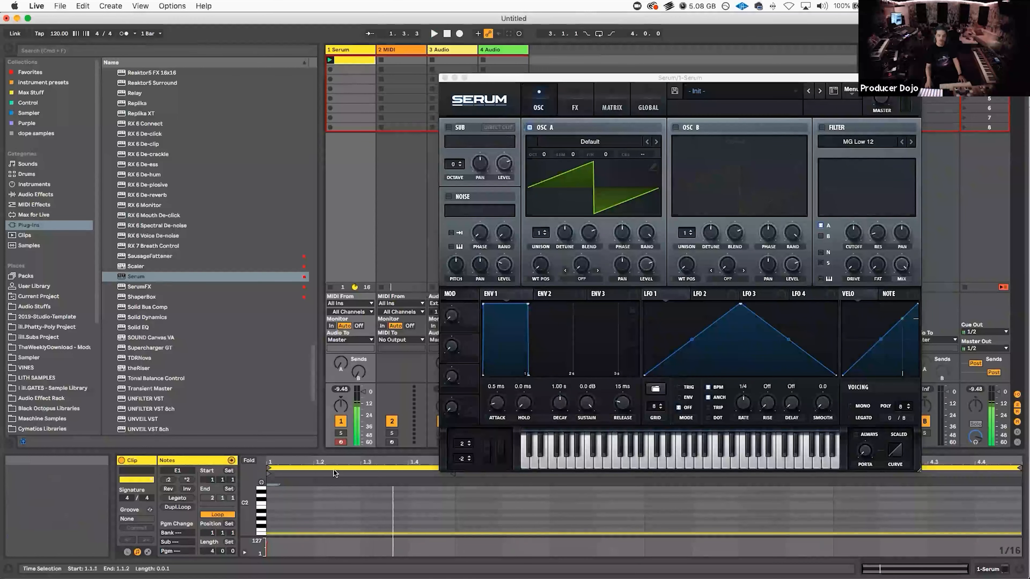
pyautogui.press('space')
pyautogui.press('space')
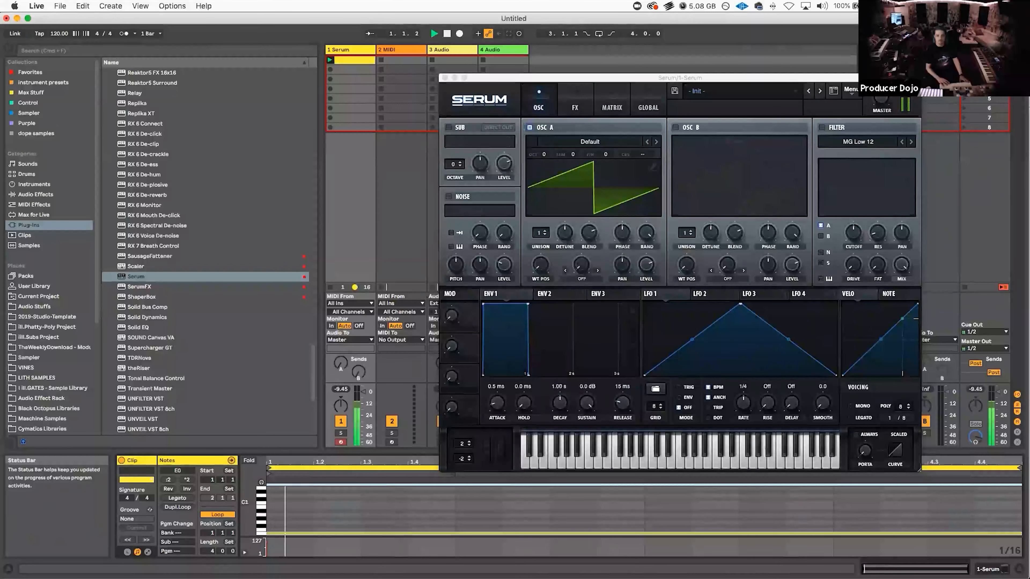
pyautogui.hotkey('shift', 'Up')
pyautogui.press('space')
pyautogui.press('space')
# Step: Lower the clip's note four more semitones to C0, audition it, and stop playback
pyautogui.press('space')
pyautogui.press('Down')
pyautogui.press('Down')
pyautogui.press('Down')
pyautogui.press('Down')
pyautogui.press('space')
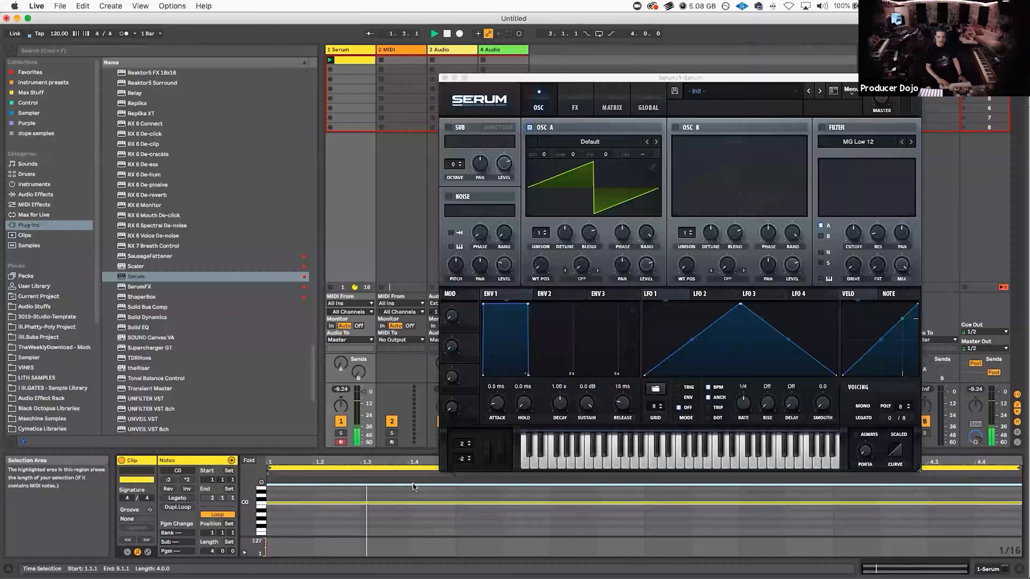
pyautogui.press('space')
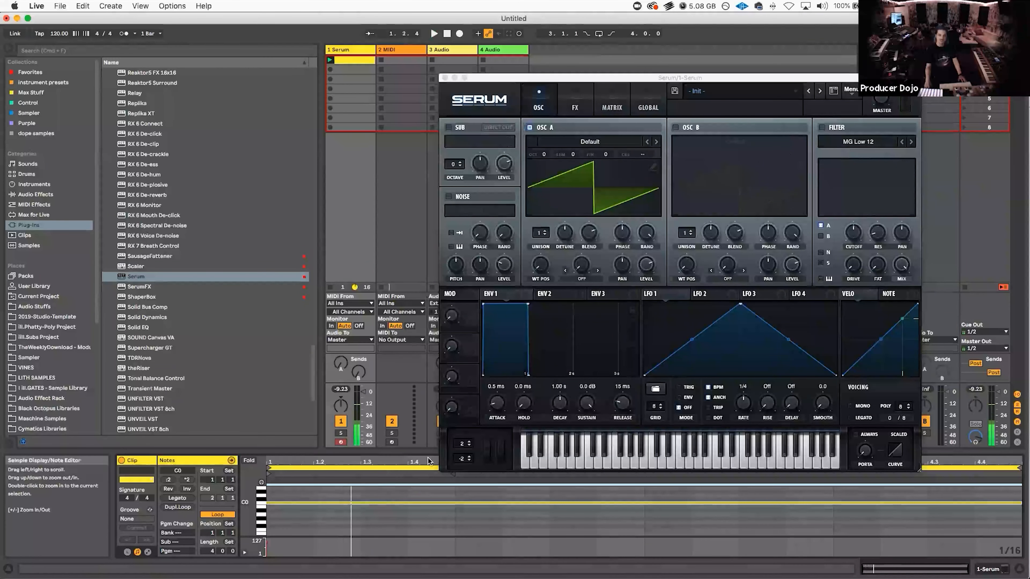
# Step: Delete the empty MIDI track beside Serum and rename the first audio track Mudpie
pyautogui.scroll(4, 380, 492)
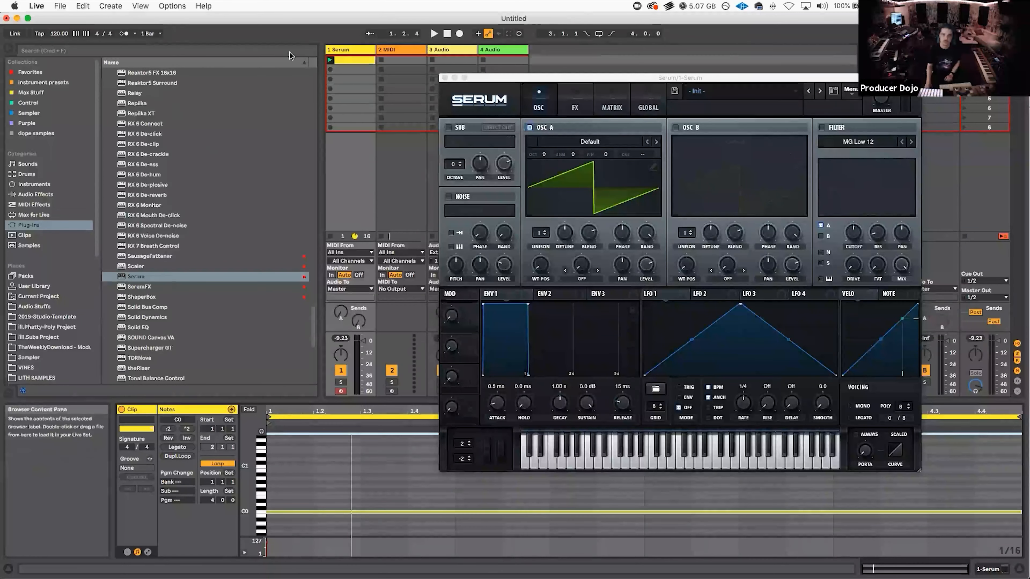
pyautogui.click(402, 49)
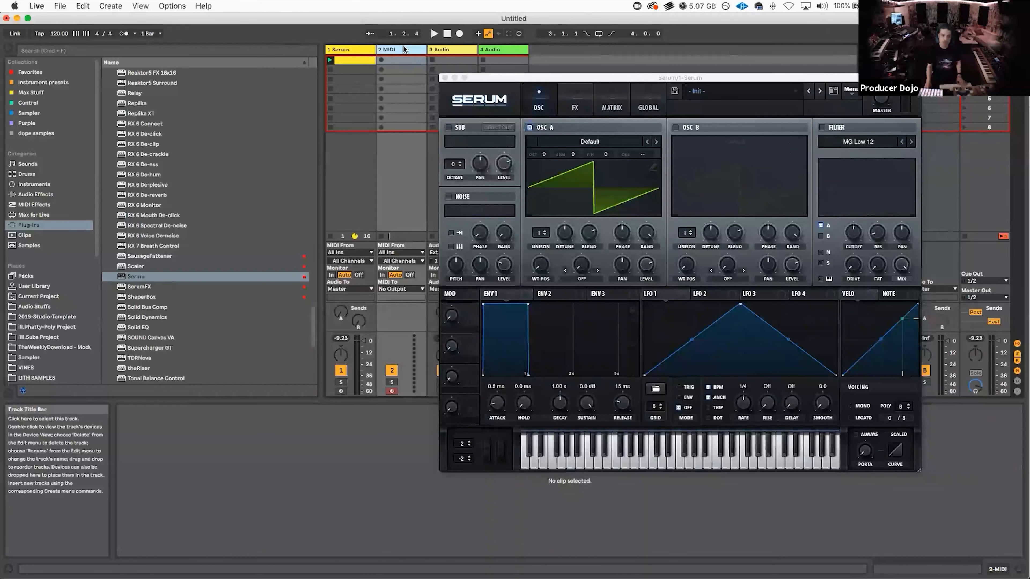
pyautogui.press('Delete')
pyautogui.press('super+r')
pyautogui.write('Mudo')
pyautogui.press('Return')
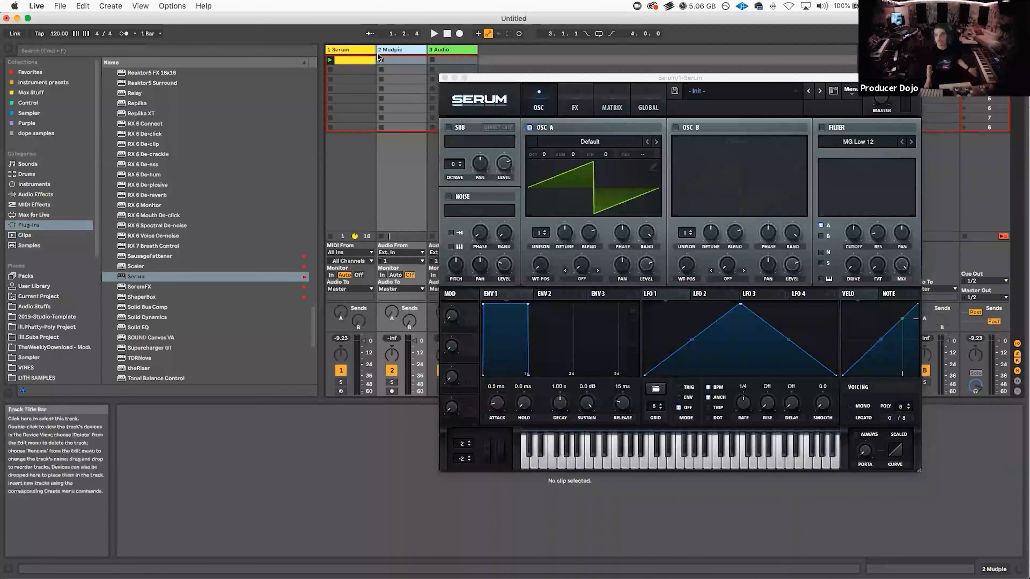
# Step: Start saving the Live Set under a new name and browse Dropbox to ill.GATES Products > TheWeeklyDownload
pyautogui.moveTo(603, 80); pyautogui.dragTo(648, 55)
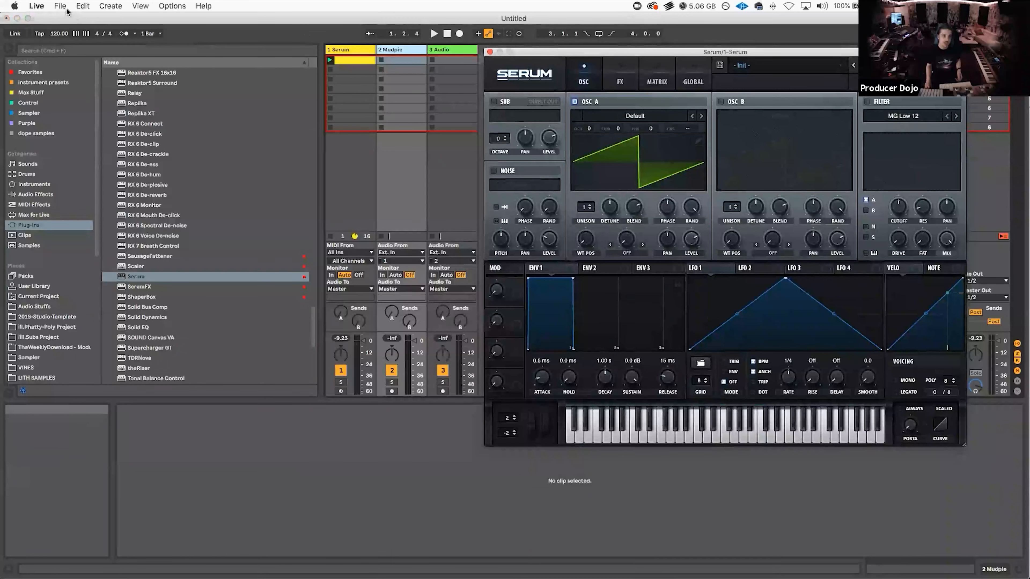
pyautogui.click(67, 10)
pyautogui.click(79, 106)
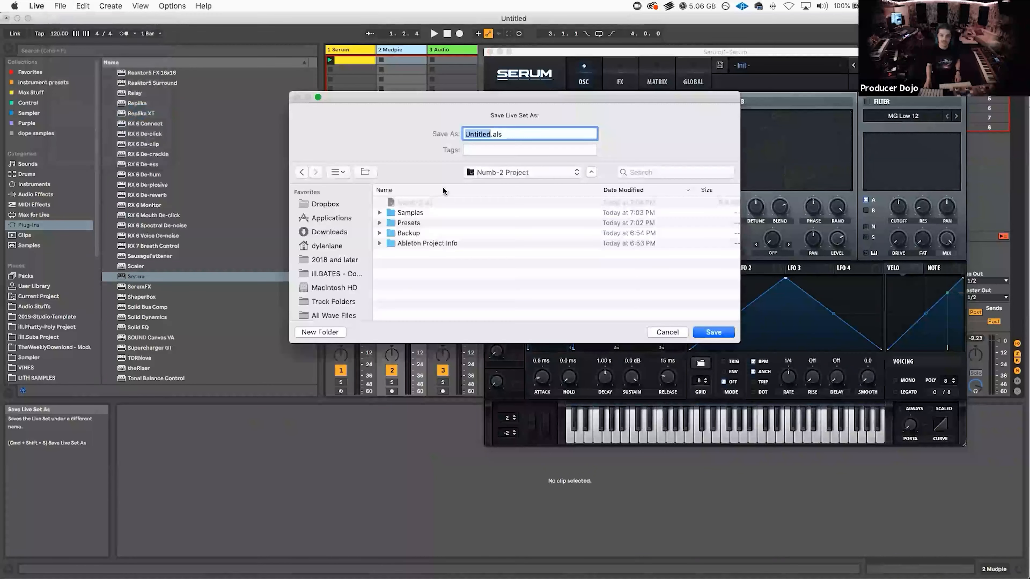
pyautogui.click(337, 204)
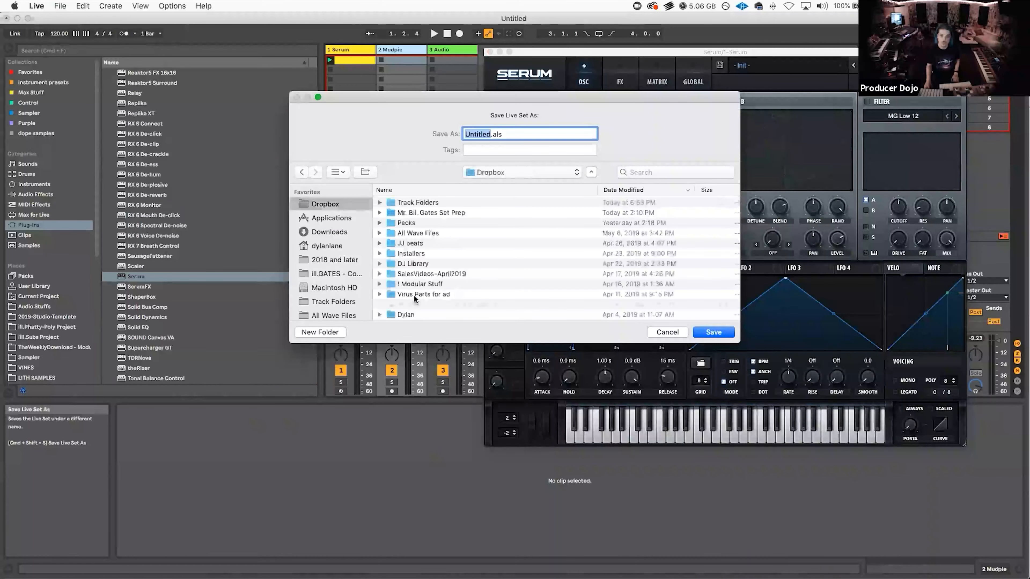
pyautogui.click(410, 189)
pyautogui.scroll(-10, 510, 276)
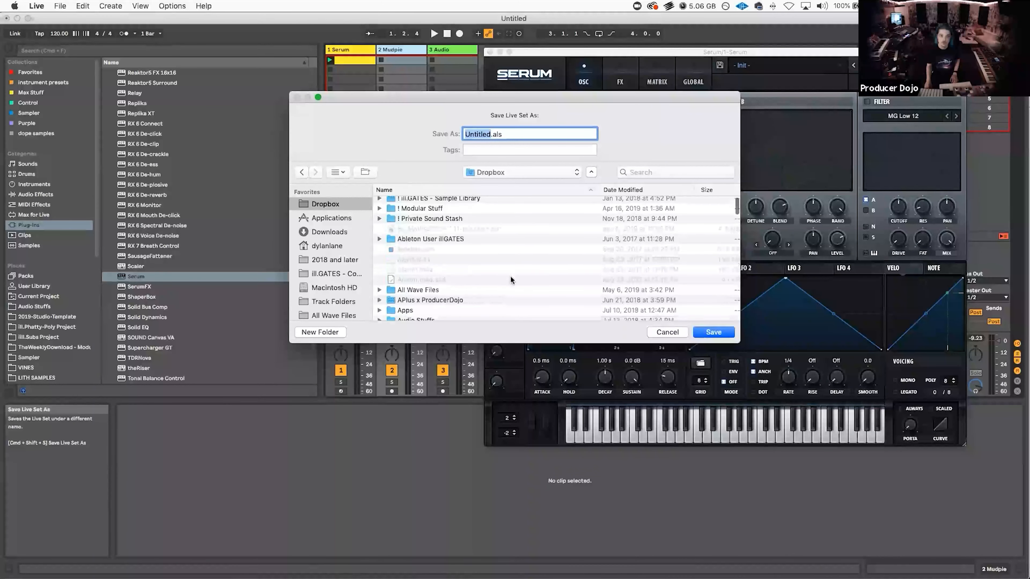
pyautogui.scroll(-15, 509, 276)
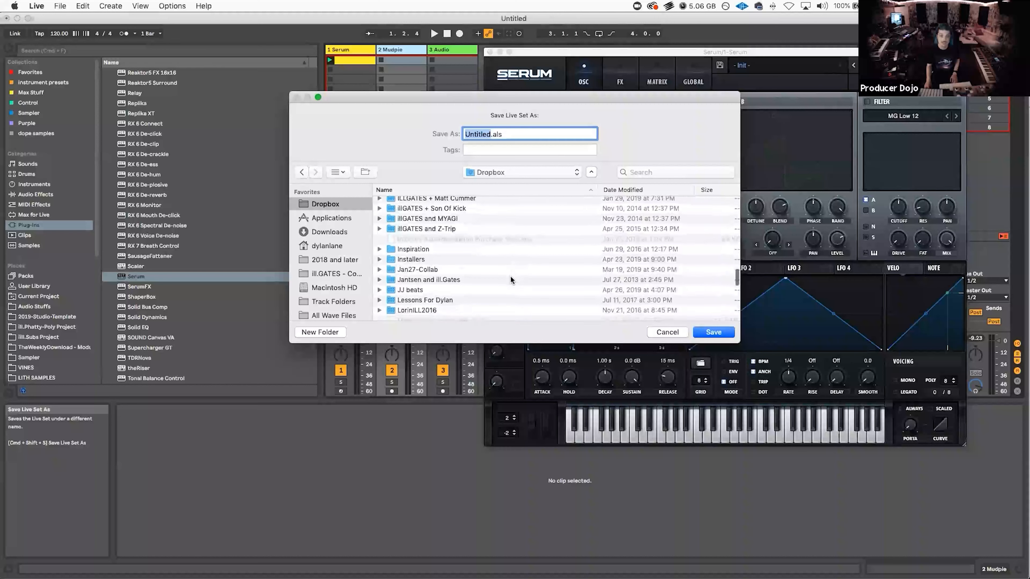
pyautogui.scroll(-15, 510, 275)
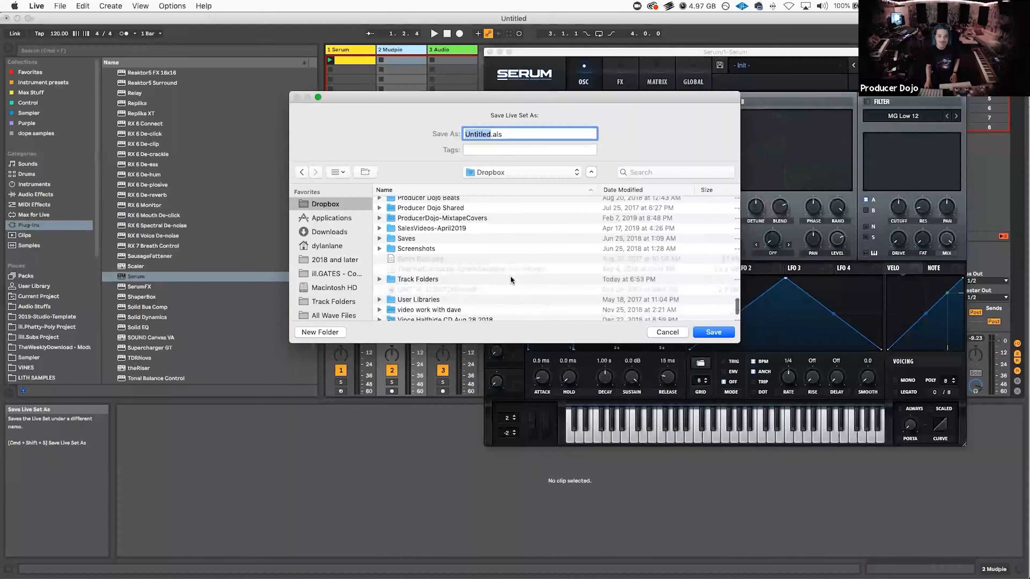
pyautogui.scroll(15, 510, 276)
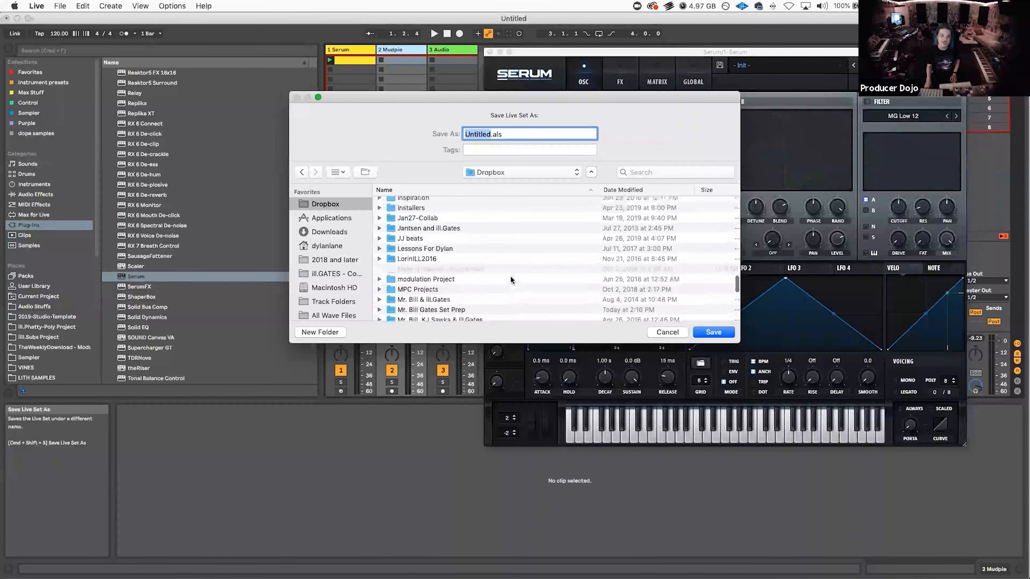
pyautogui.scroll(5, 510, 275)
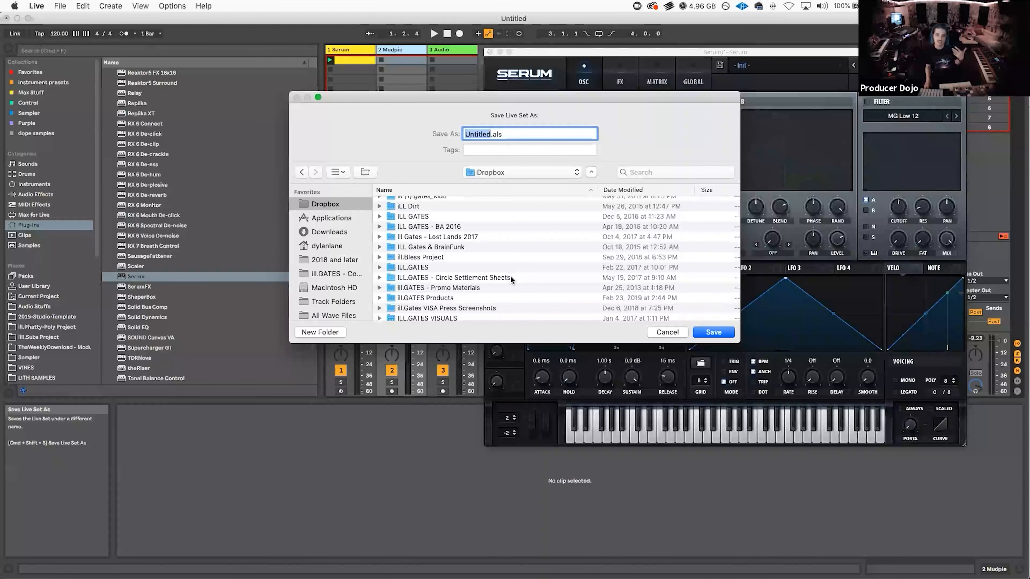
pyautogui.doubleClick(450, 298)
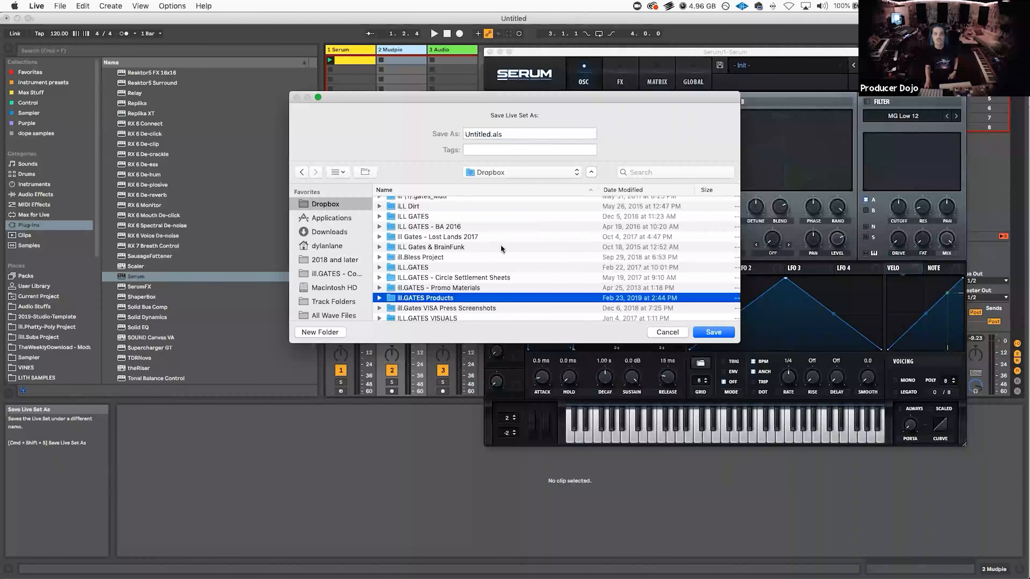
pyautogui.doubleClick(452, 270)
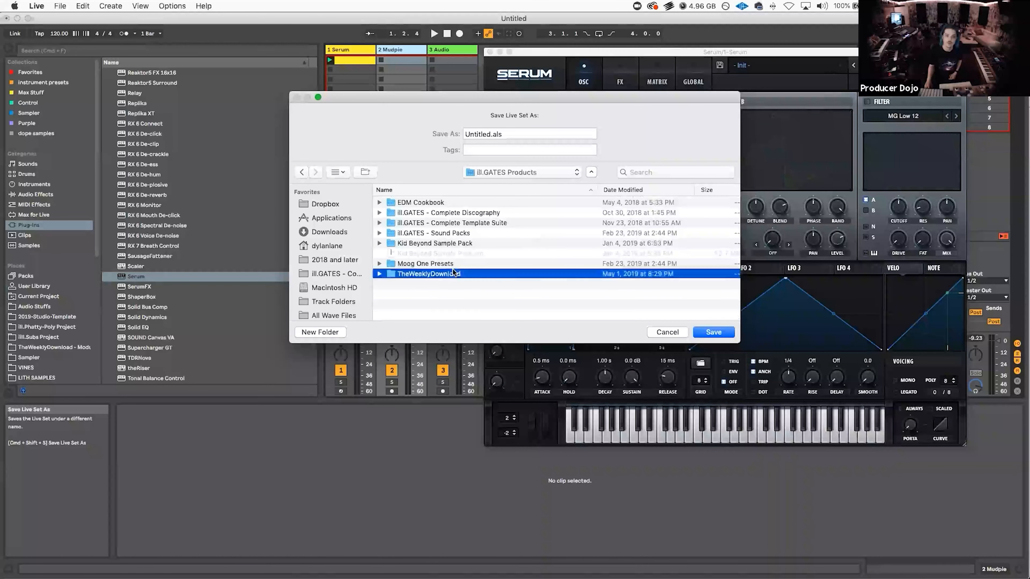
# Step: Name the Live Set Mudpies and save it in the TheWeeklyDownload folder
pyautogui.click(489, 134)
pyautogui.doubleClick(488, 134)
pyautogui.write('Resampling')
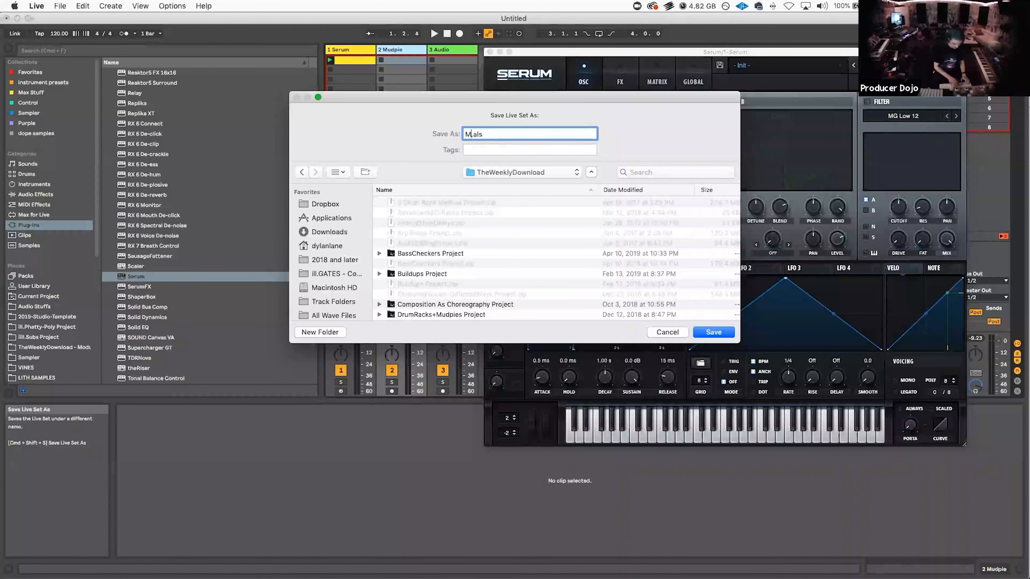
pyautogui.press('Return')
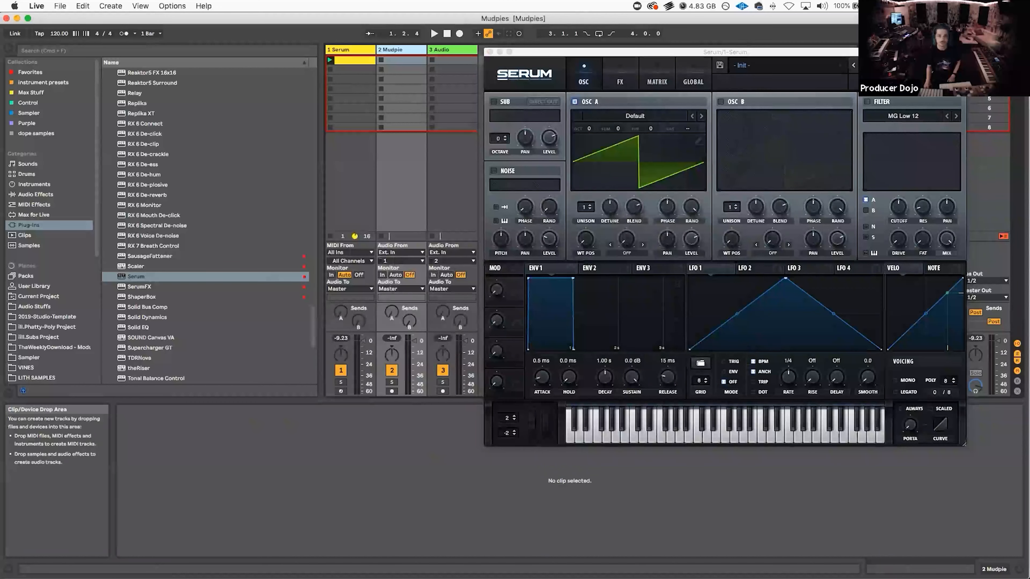
# Step: Arm the Mudpie track for recording and enable Serum's sub oscillator with Direct Out
pyautogui.click(391, 390)
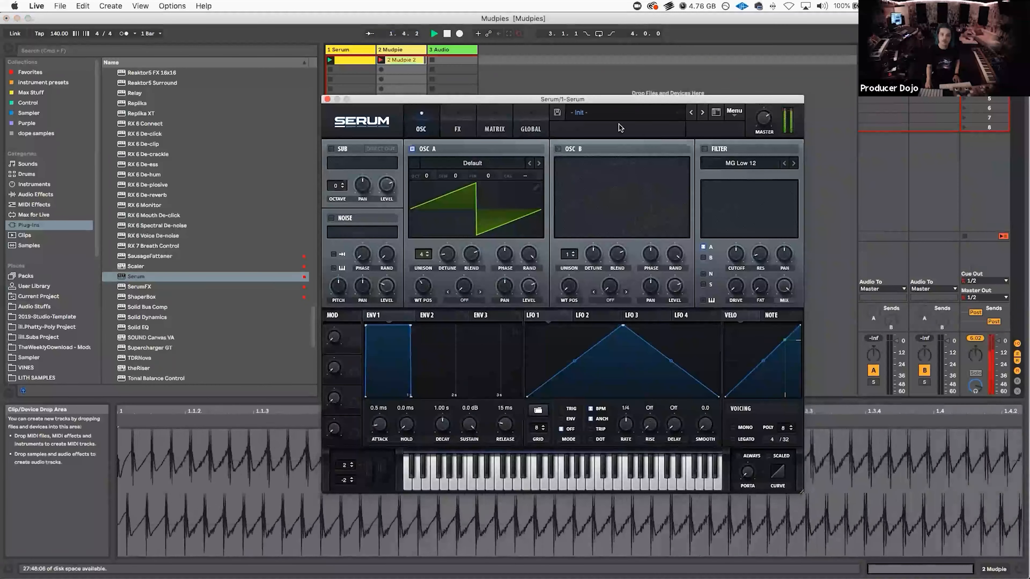
pyautogui.moveTo(760, 111); pyautogui.dragTo(758, 125)
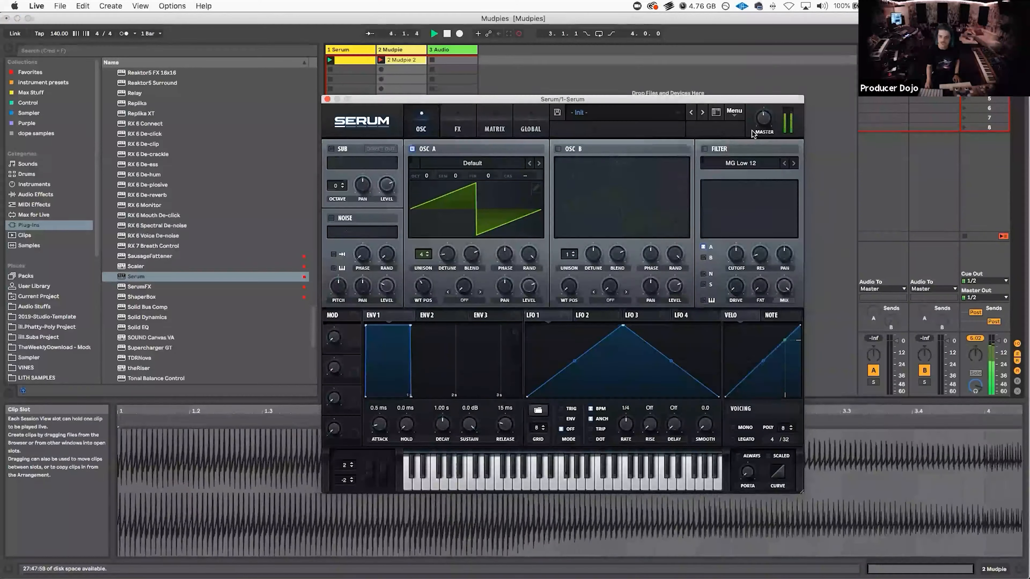
pyautogui.click(331, 149)
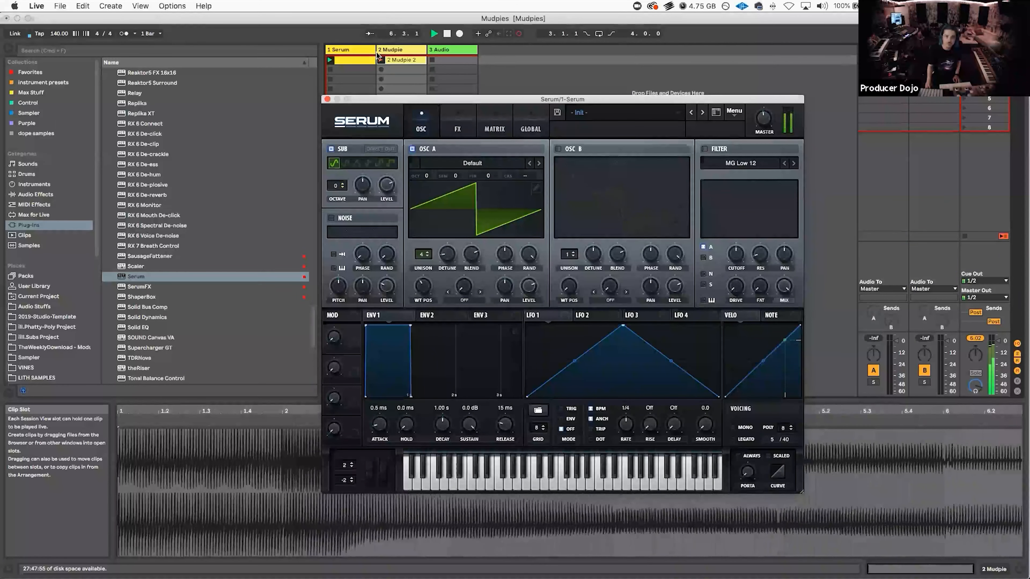
pyautogui.click(389, 149)
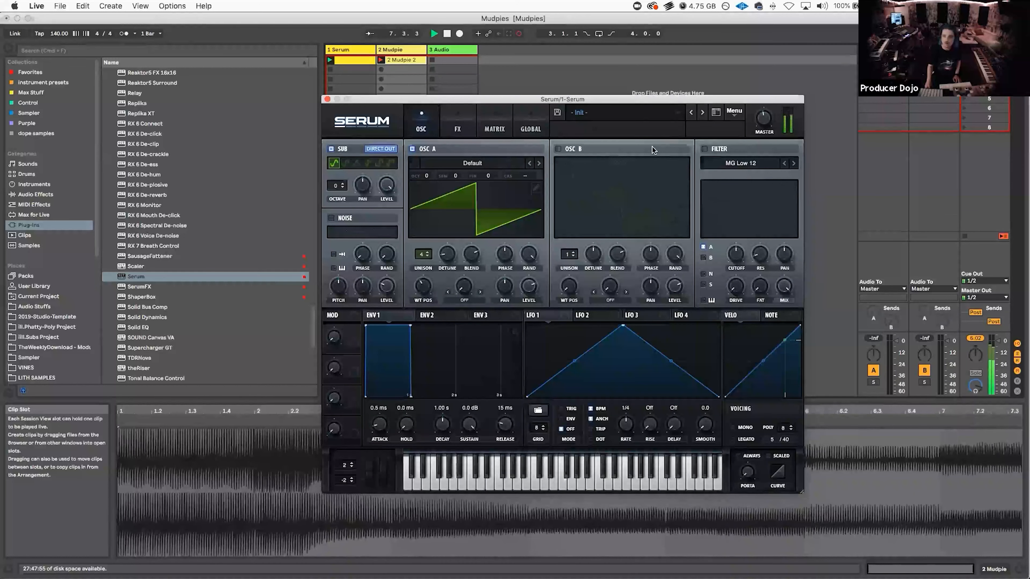
# Step: Switch oscillator A to the Acid wavetable and assign LFO 1 to its wavetable position
pyautogui.click(539, 163)
pyautogui.moveTo(425, 287); pyautogui.dragTo(433, 231)
pyautogui.moveTo(548, 317); pyautogui.dragTo(424, 287)
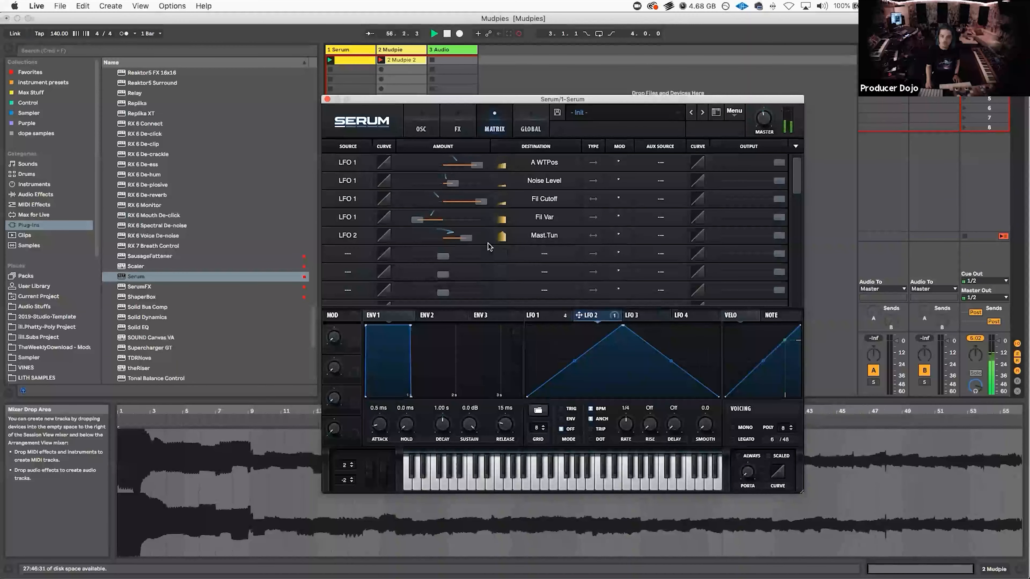
# Step: Increase LFO 2's master tuning modulation and run LFO 2 without BPM sync at a rate of 1.0 Hz
pyautogui.moveTo(467, 238); pyautogui.dragTo(479, 239)
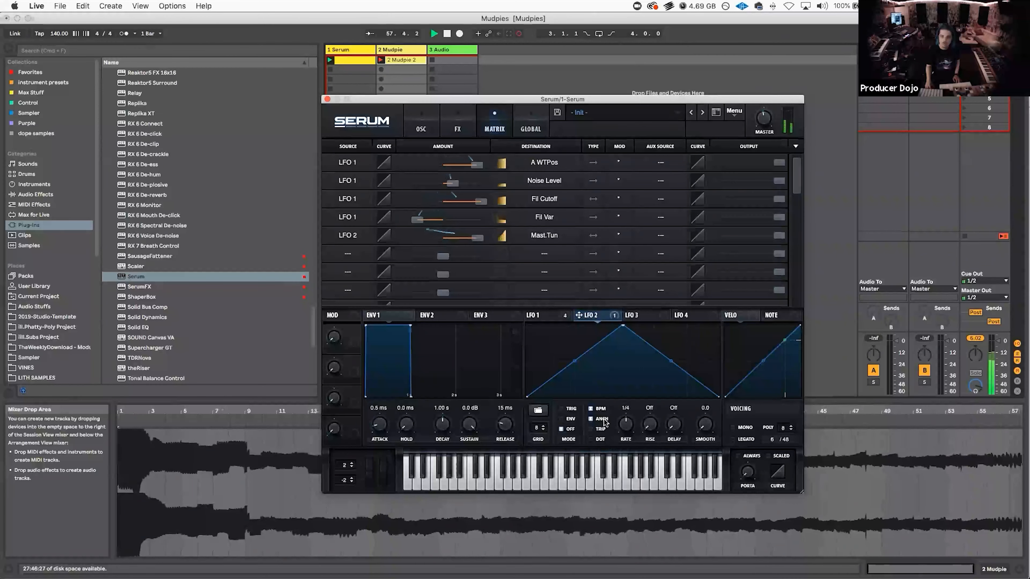
pyautogui.click(591, 408)
pyautogui.moveTo(624, 435)
pyautogui.mouseDown()
pyautogui.moveTo(623, 453)
pyautogui.moveTo(624, 441)
pyautogui.mouseUp()
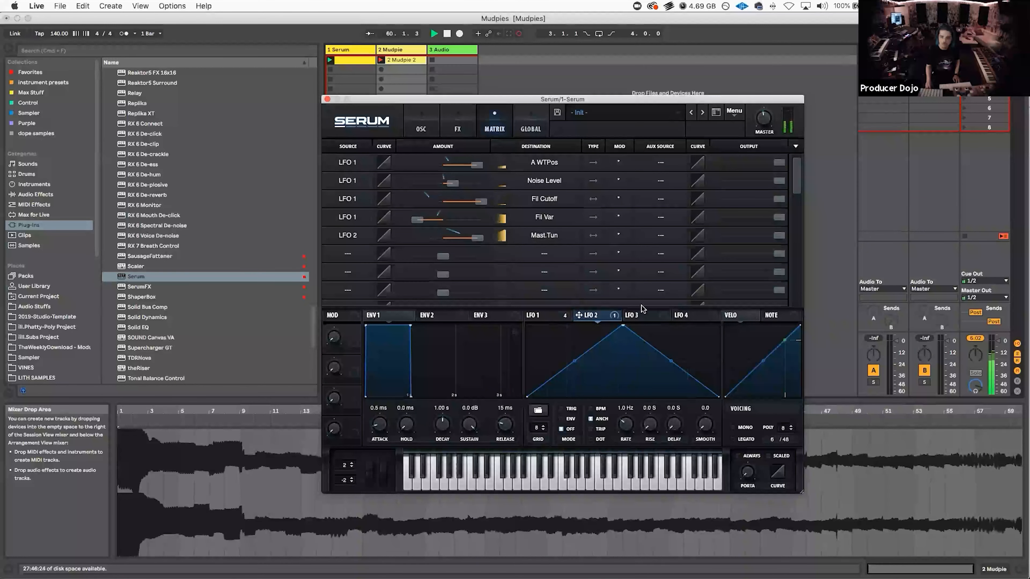
# Step: Assign LFO 3 to modulate the rate of LFO 2
pyautogui.click(637, 315)
pyautogui.moveTo(628, 315); pyautogui.dragTo(558, 399)
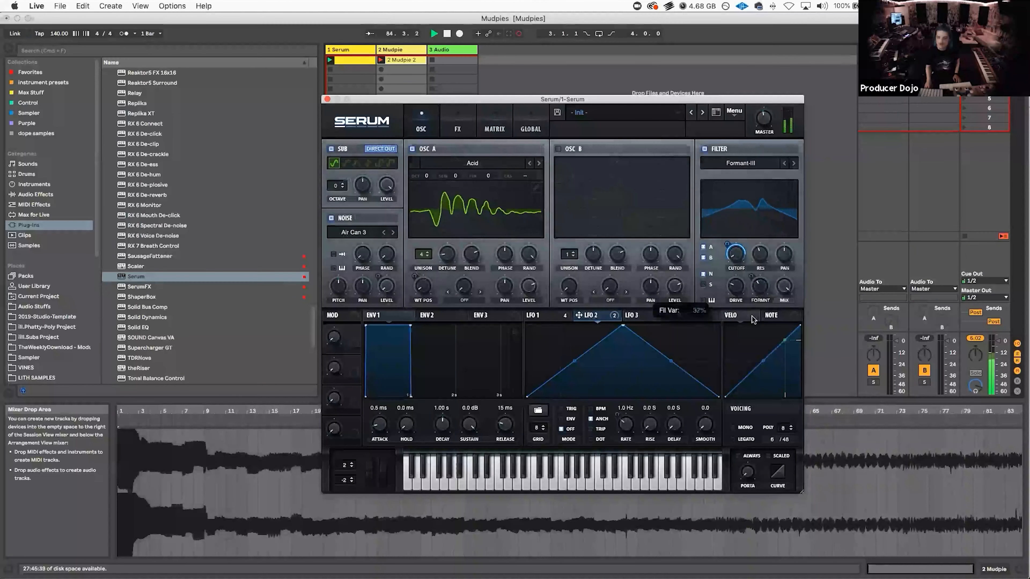
# Step: Turn off the noise oscillator and switch oscillator A to the Basic Mg wavetable
pyautogui.click(332, 218)
pyautogui.click(539, 163)
pyautogui.click(539, 163)
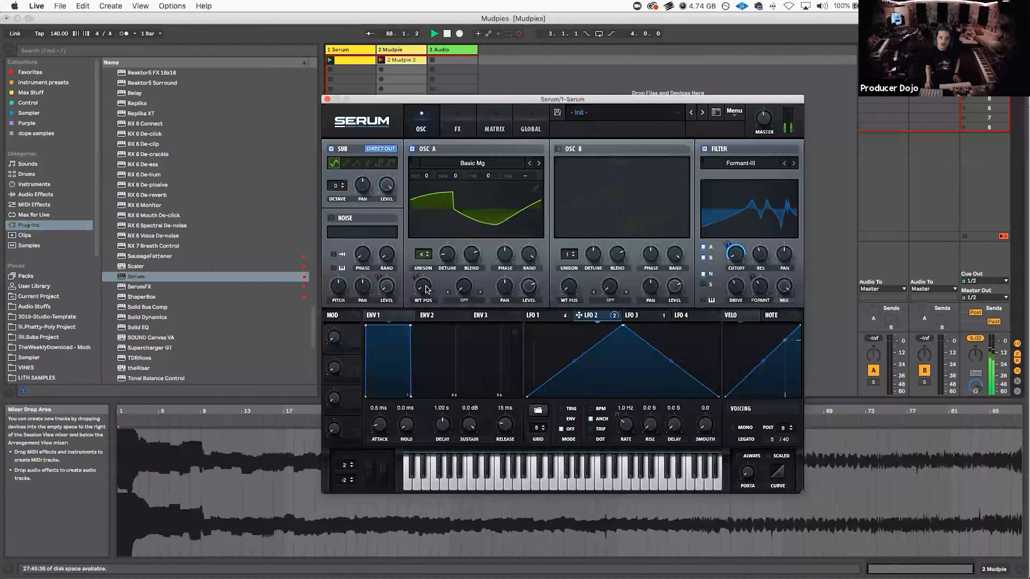
# Step: Assign LFO 2 to oscillator A's wavetable position and readjust LFO 1's modulation amounts, setting Noise Level to 1
pyautogui.moveTo(578, 317); pyautogui.dragTo(419, 296)
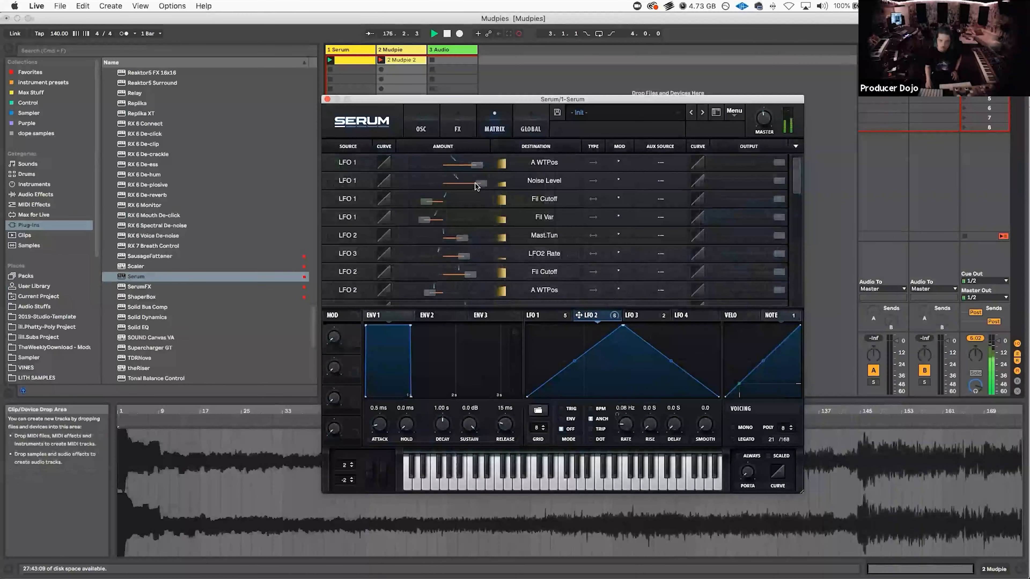
pyautogui.moveTo(430, 201)
pyautogui.mouseDown()
pyautogui.moveTo(472, 200)
pyautogui.moveTo(410, 183)
pyautogui.moveTo(420, 194)
pyautogui.mouseUp()
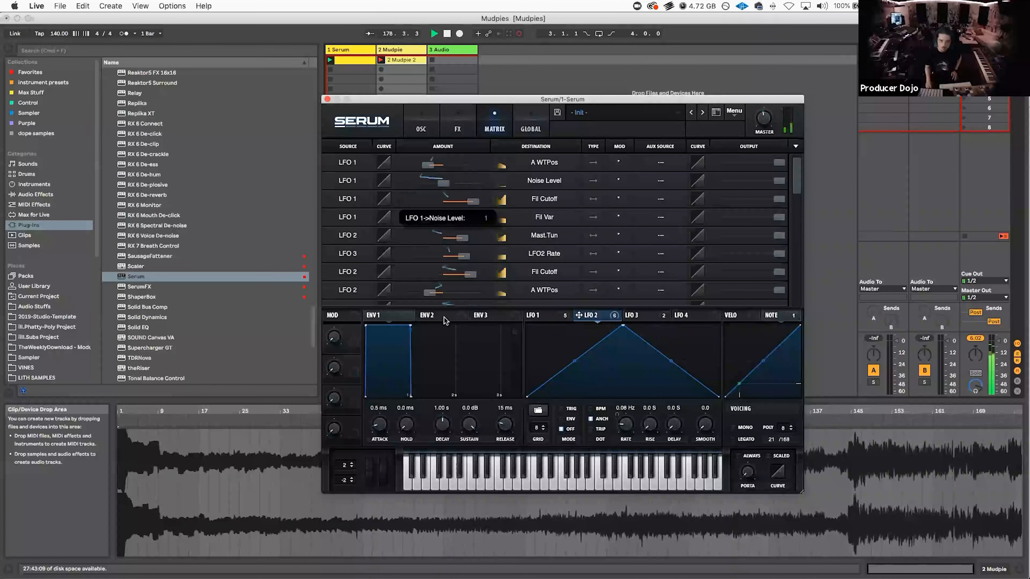
# Step: Readjust LFO 1's modulation amount on distortion wet and LFO 2's amount on the FX filter frequency
pyautogui.scroll(-5, 461, 219)
pyautogui.scroll(3, 461, 219)
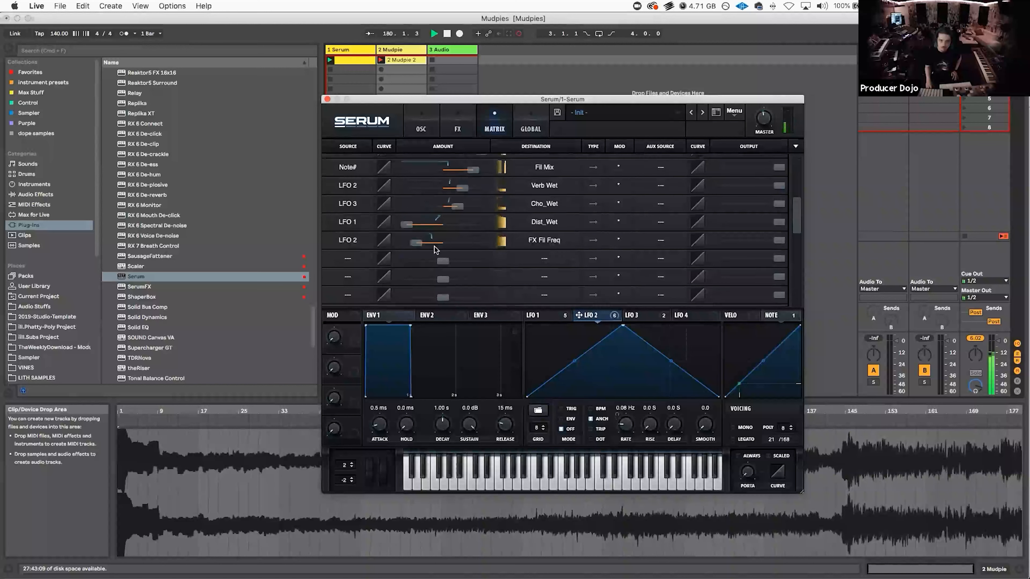
pyautogui.moveTo(433, 243); pyautogui.dragTo(466, 224)
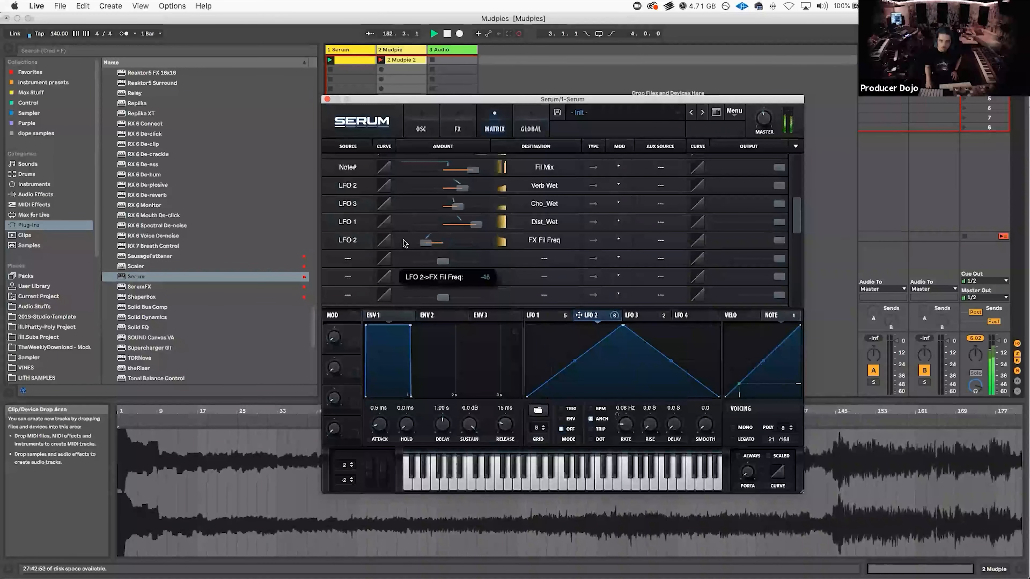
pyautogui.moveTo(423, 243); pyautogui.dragTo(471, 245)
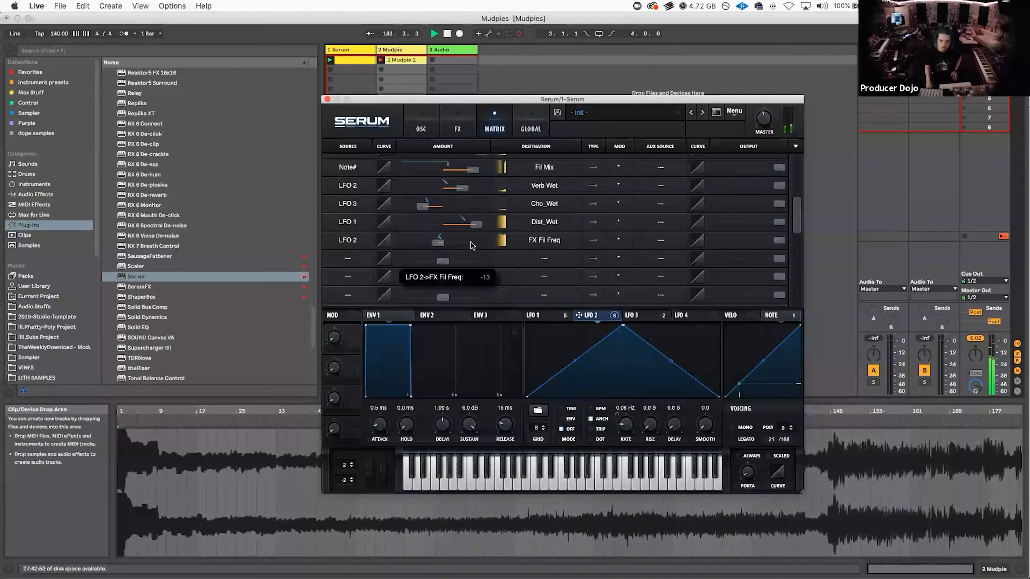
pyautogui.moveTo(476, 224); pyautogui.dragTo(423, 226)
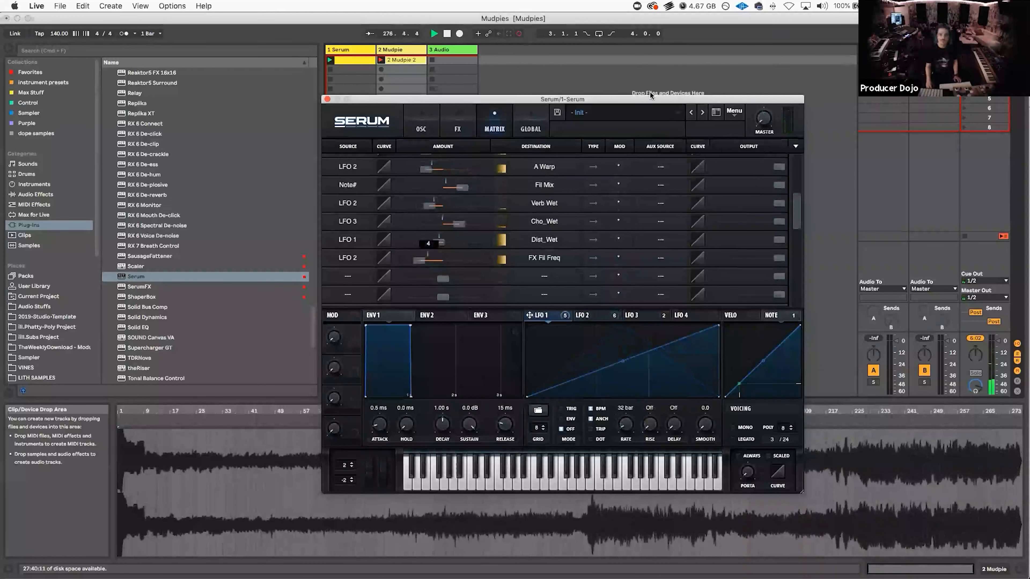
# Step: Stop the recording and select the recorded 2 Mudpie 2 clip
pyautogui.click(432, 68)
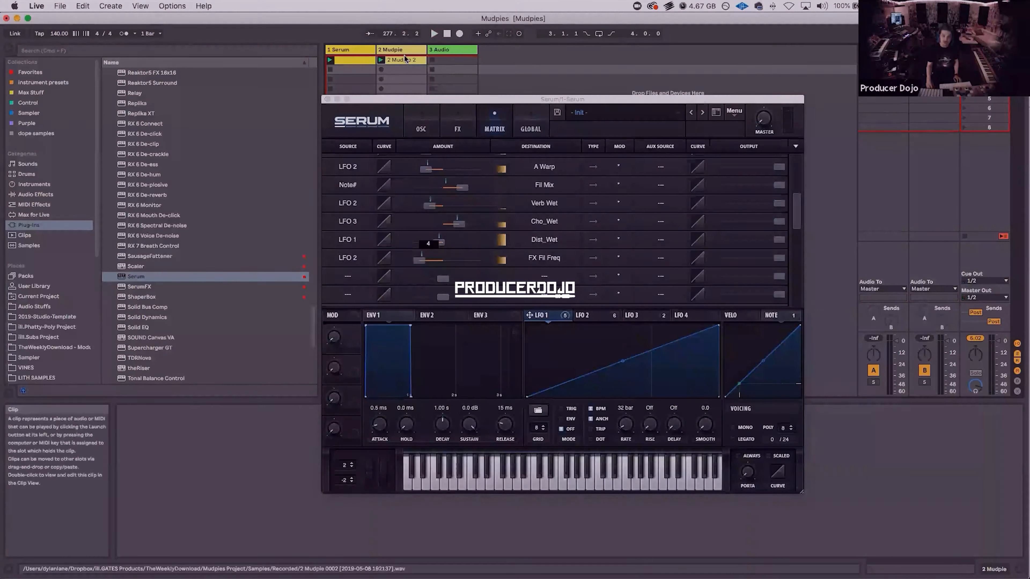
pyautogui.click(405, 56)
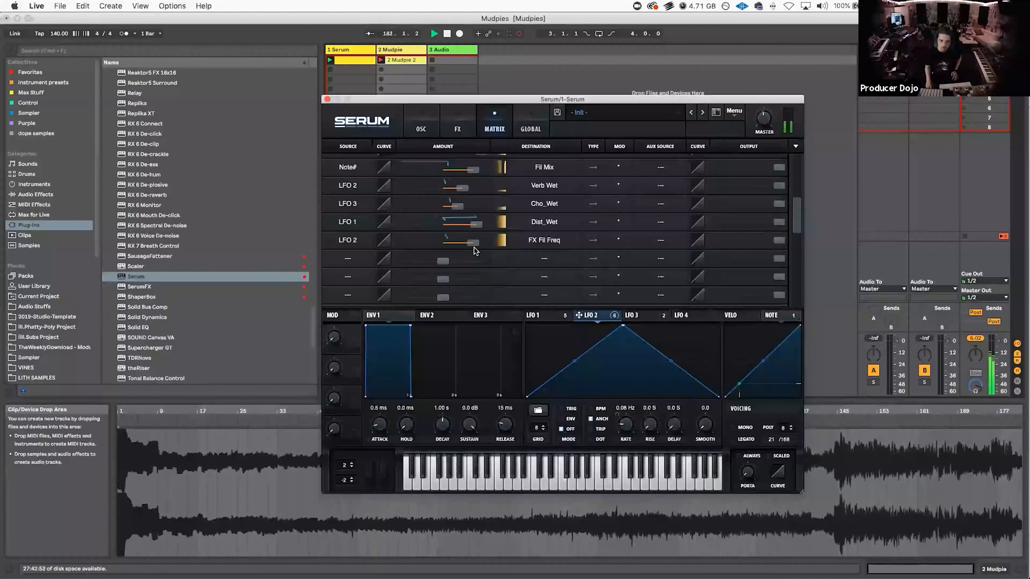
# Step: Set LFO 3's chorus wet modulation to -54 and readjust LFO 2's FX filter frequency modulation
pyautogui.moveTo(457, 206); pyautogui.dragTo(422, 207)
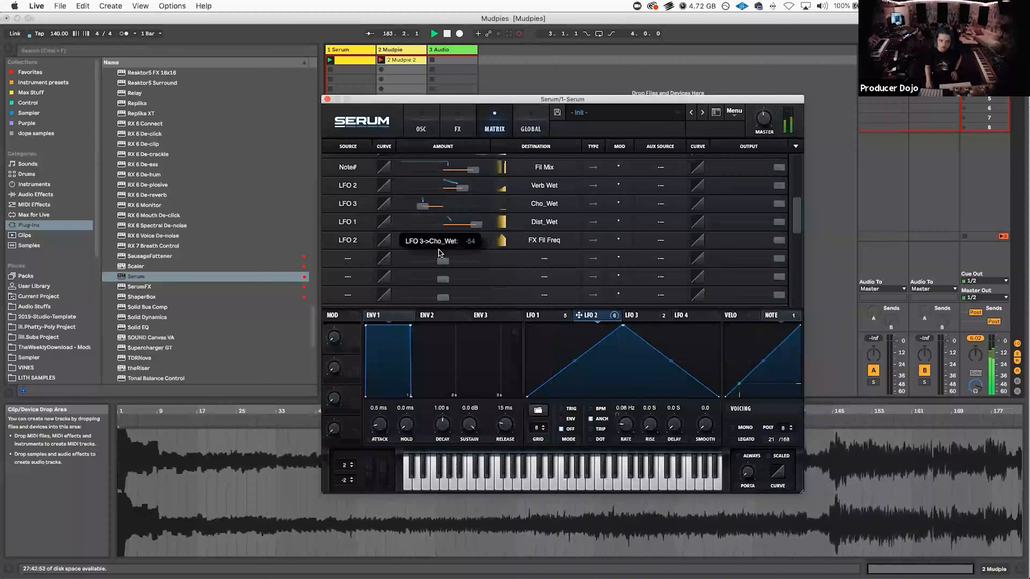
pyautogui.moveTo(425, 243); pyautogui.dragTo(458, 242)
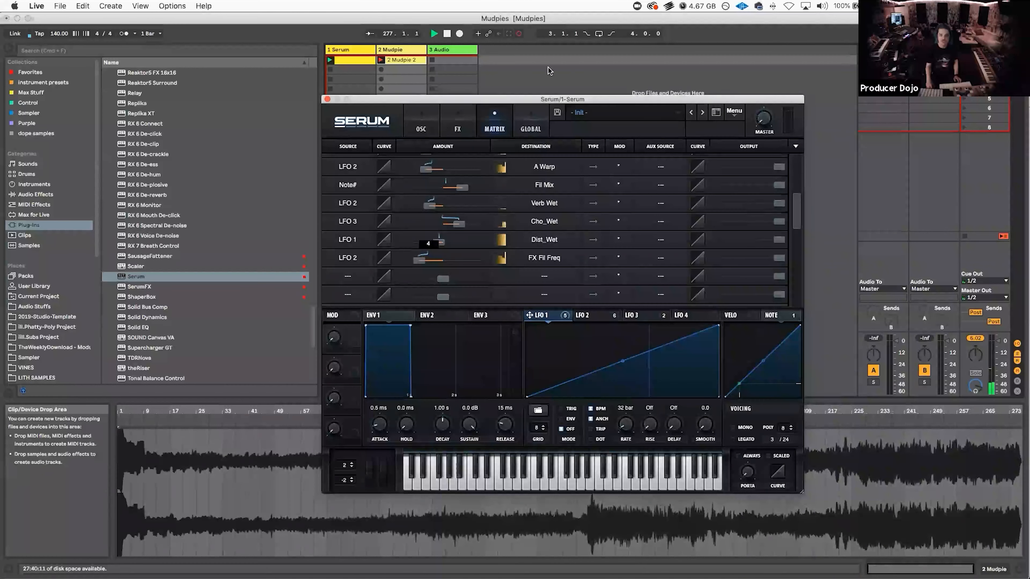
# Step: End the Mudpie take and show the recorded clip's sample properties and waveform
pyautogui.click(548, 70)
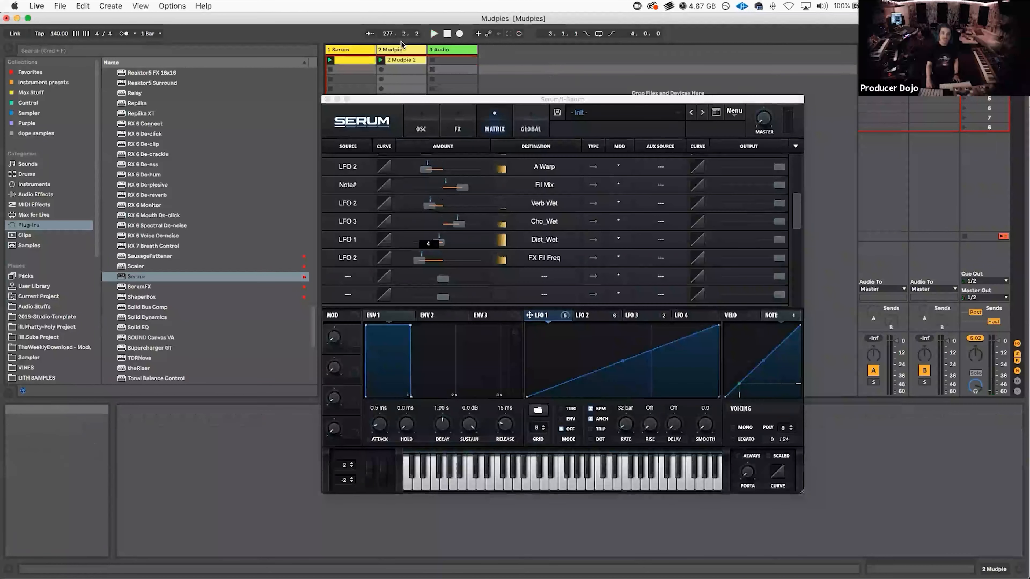
pyautogui.click(404, 57)
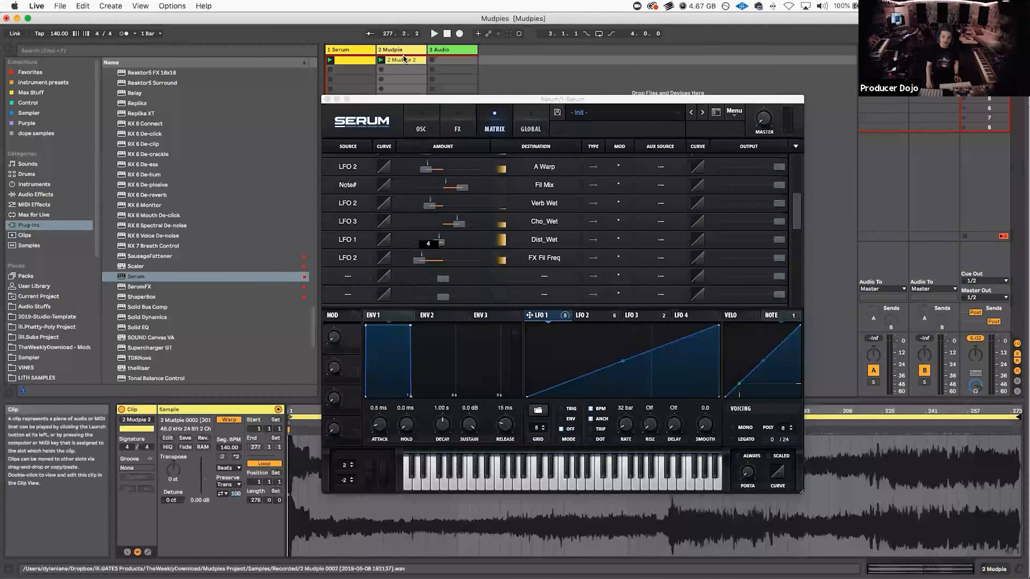
# Step: Close the Serum window and switch to Finder
pyautogui.click(328, 99)
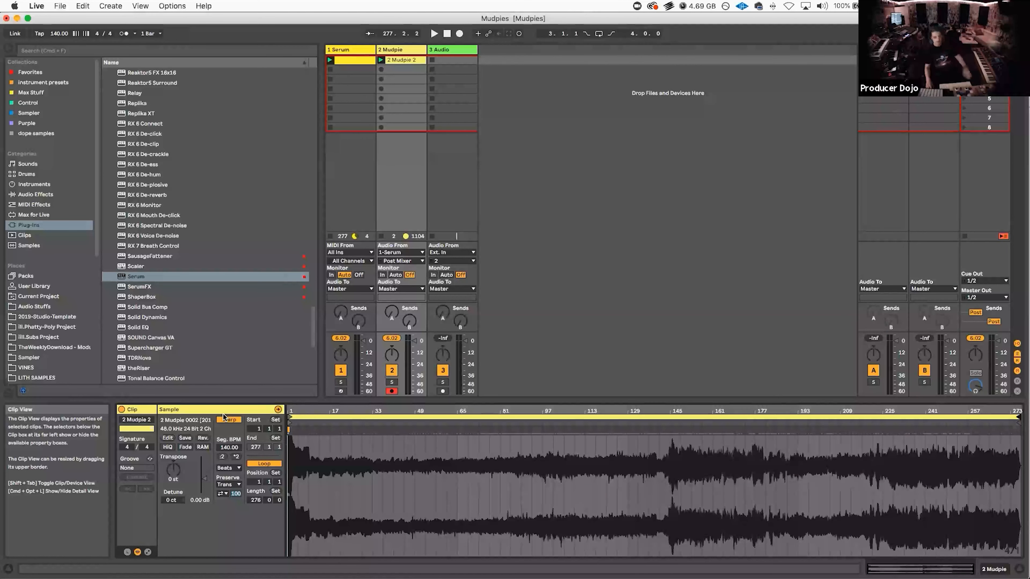
pyautogui.press('super+Tab')
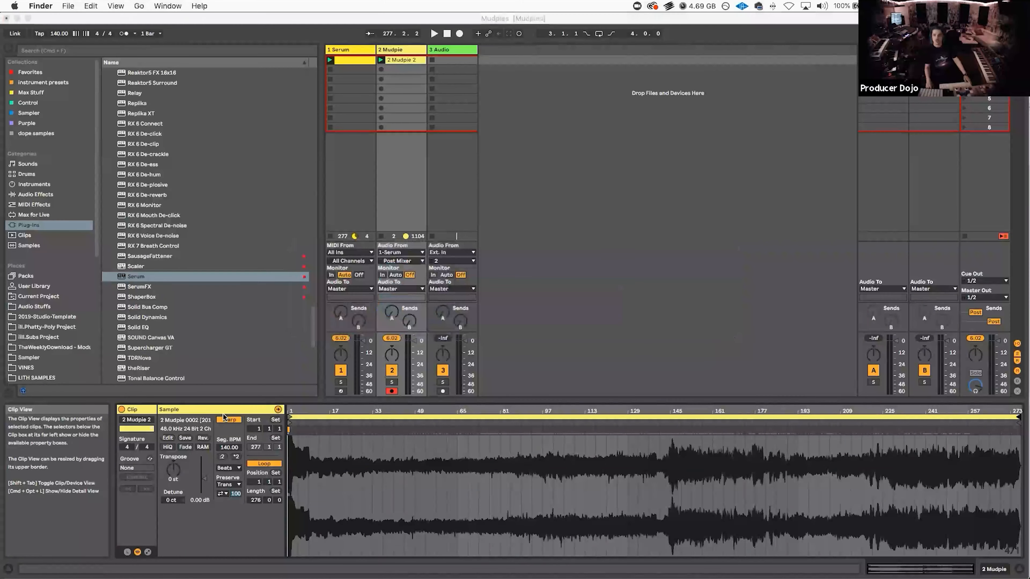
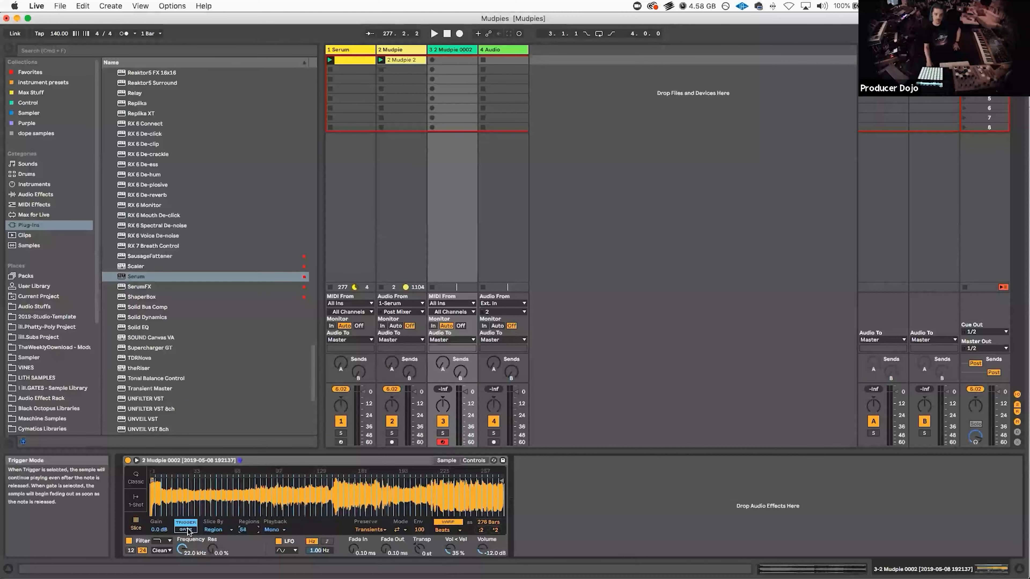
# Step: Stop the clips on the Serum and Mudpie tracks and add OTT from Favorites to the Mudpie track
pyautogui.click(381, 70)
pyautogui.click(330, 70)
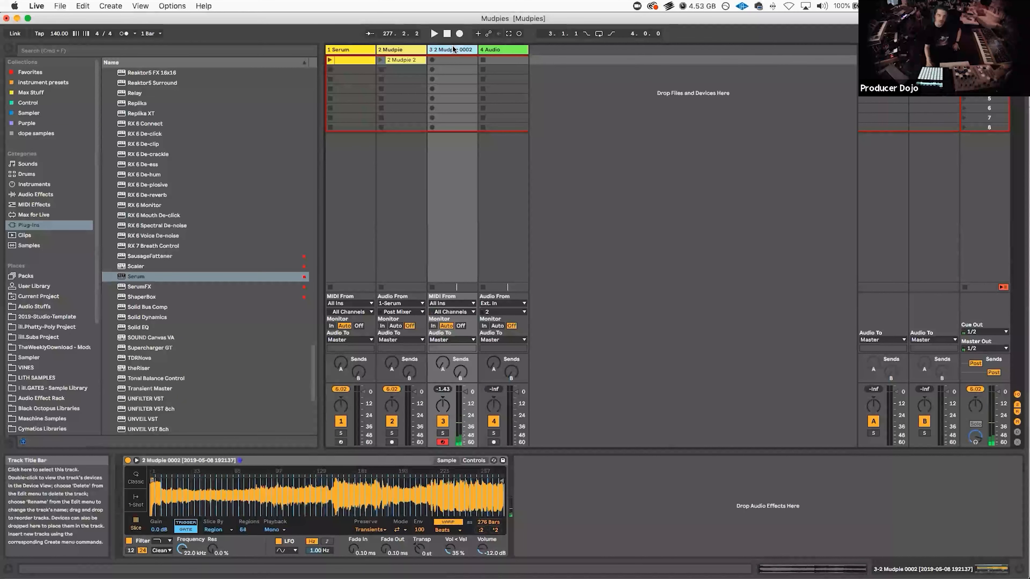
pyautogui.click(413, 52)
pyautogui.scroll(1, 183, 131)
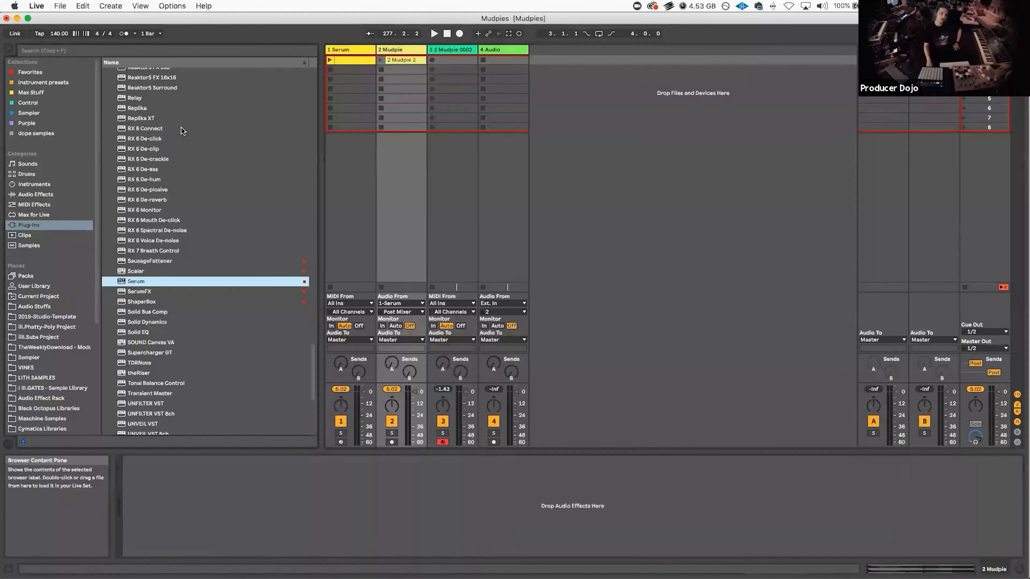
pyautogui.click(30, 72)
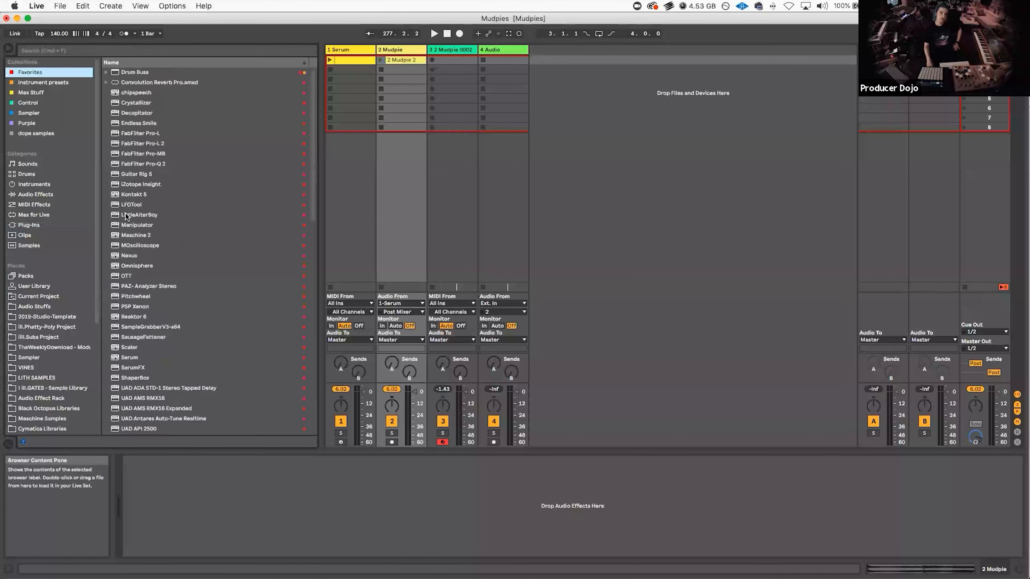
pyautogui.moveTo(124, 277); pyautogui.dragTo(397, 95)
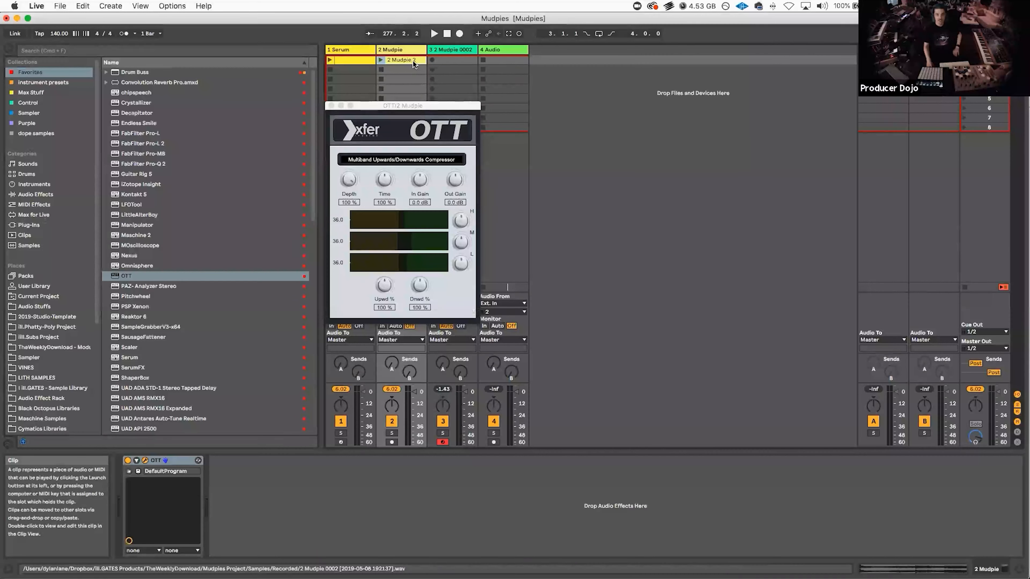
# Step: Audition the Mudpie clip through OTT and duplicate the OTT device twice on the same track
pyautogui.click(381, 61)
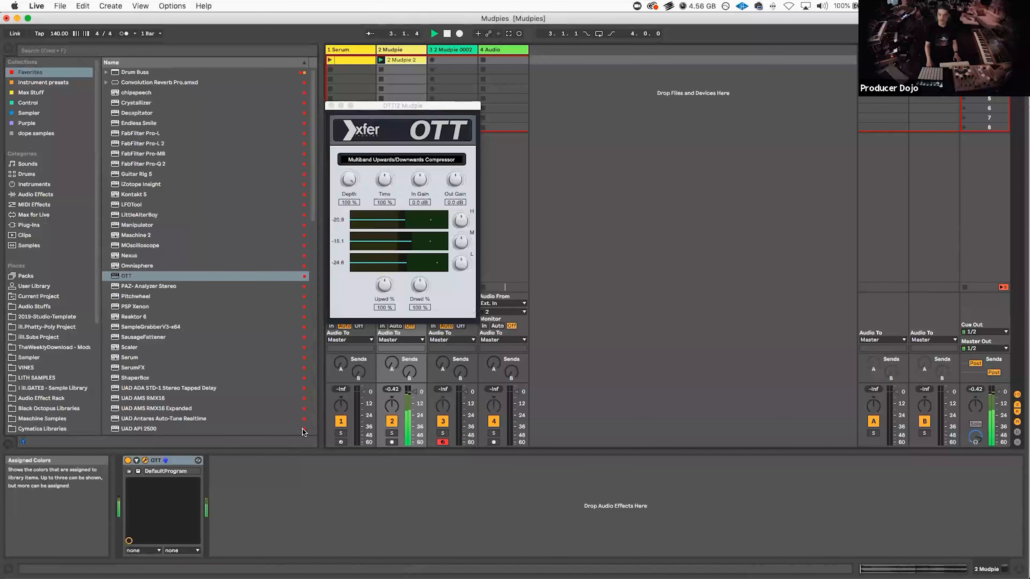
pyautogui.press('space')
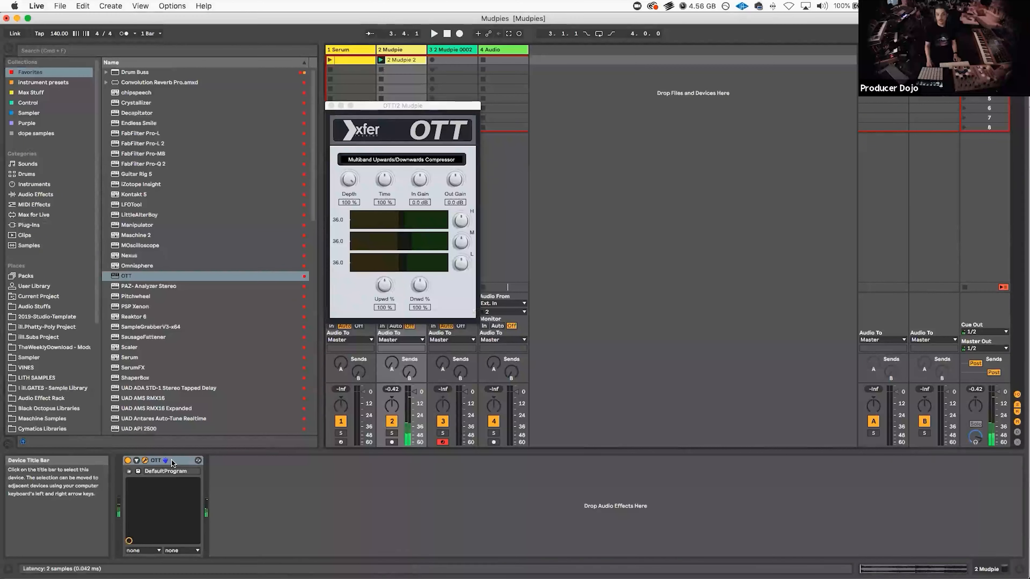
pyautogui.click(171, 461)
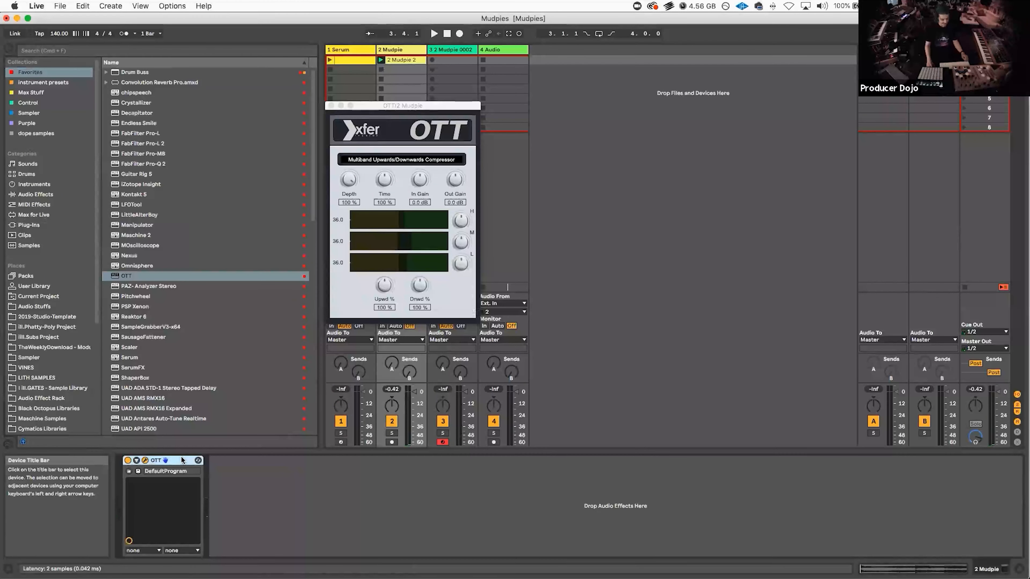
pyautogui.press('super+d')
pyautogui.press('super+d')
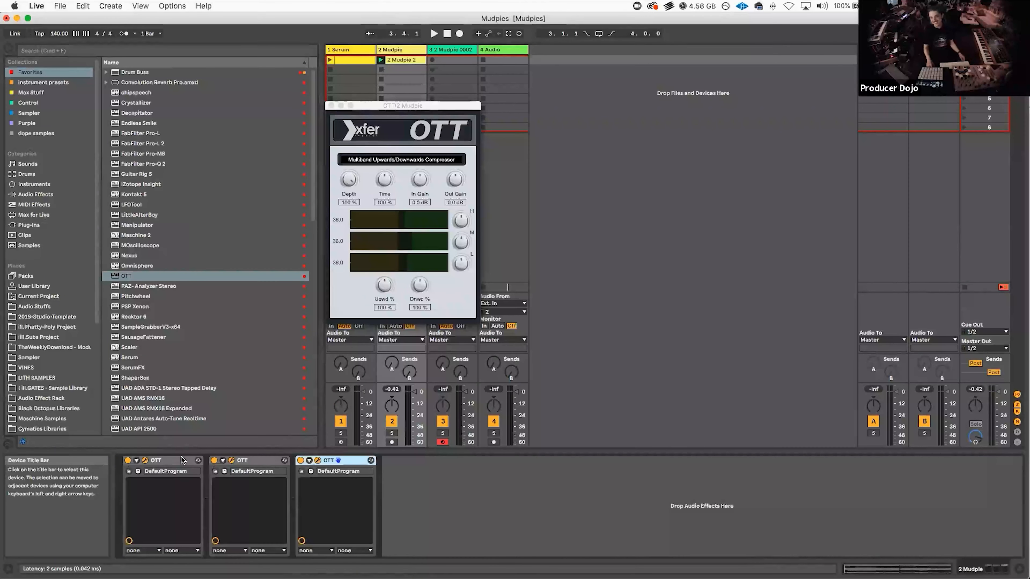
# Step: Turn off warping for the Mudpie clip and audition it through the three OTT devices
pyautogui.press('space')
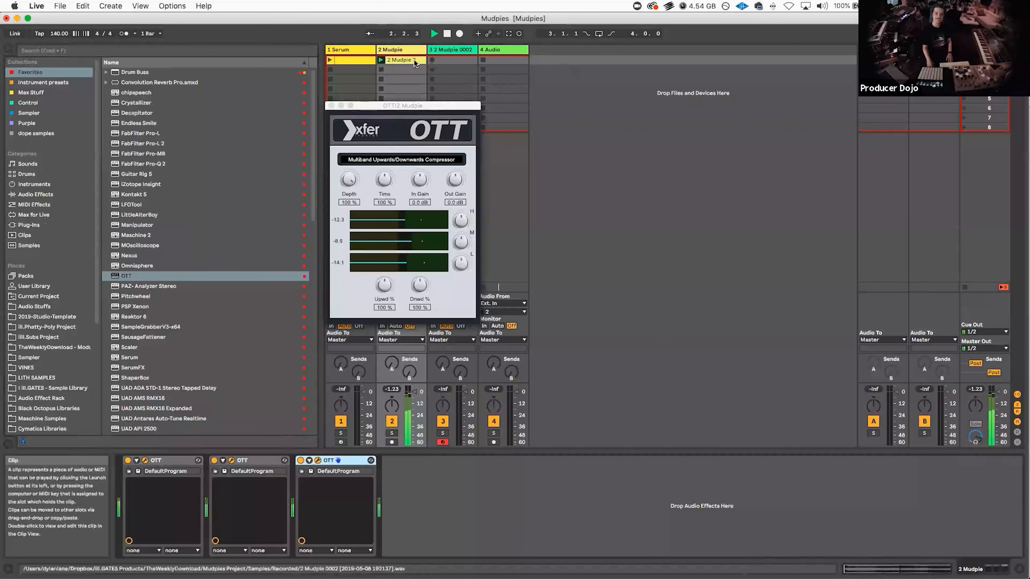
pyautogui.press('space')
pyautogui.click(229, 420)
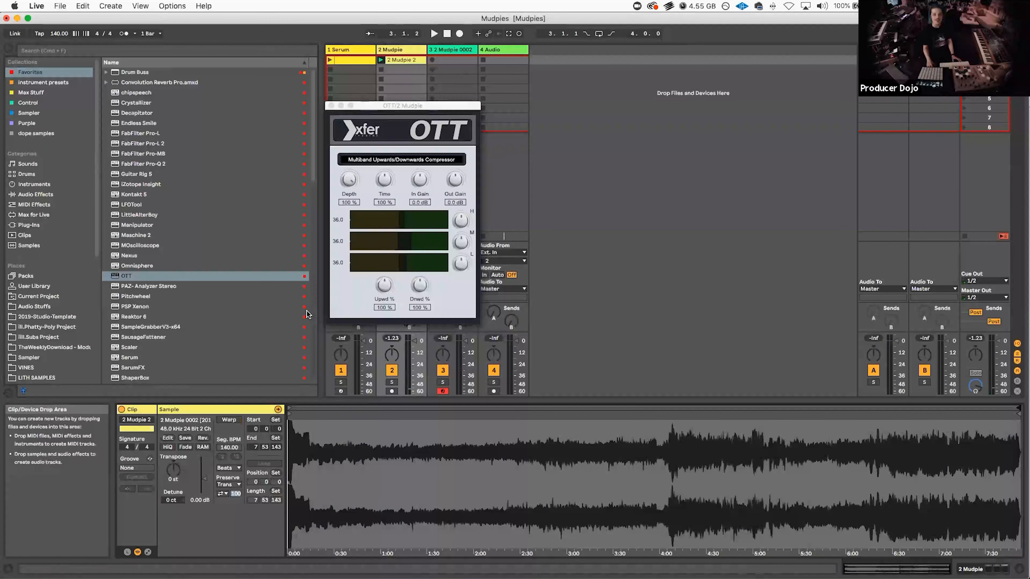
pyautogui.click(300, 371)
pyautogui.moveTo(293, 416)
pyautogui.mouseDown()
pyautogui.moveTo(937, 440)
pyautogui.moveTo(120, 496)
pyautogui.mouseUp()
pyautogui.press('space')
pyautogui.press('space')
pyautogui.press('space')
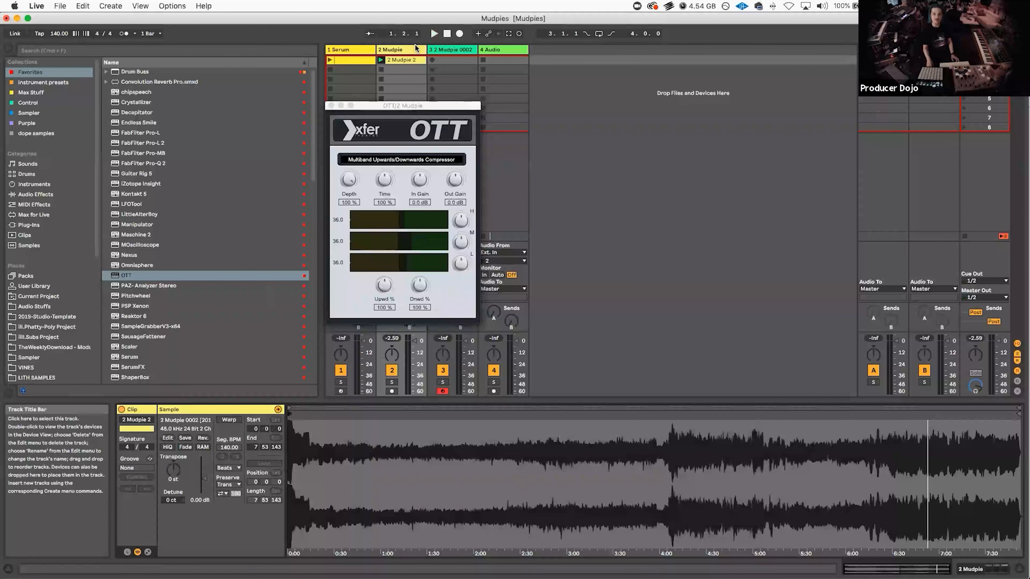
# Step: Copy the Mudpie clip to the first slot of the 4 Audio track and freeze the Mudpie track
pyautogui.rightClick(406, 53)
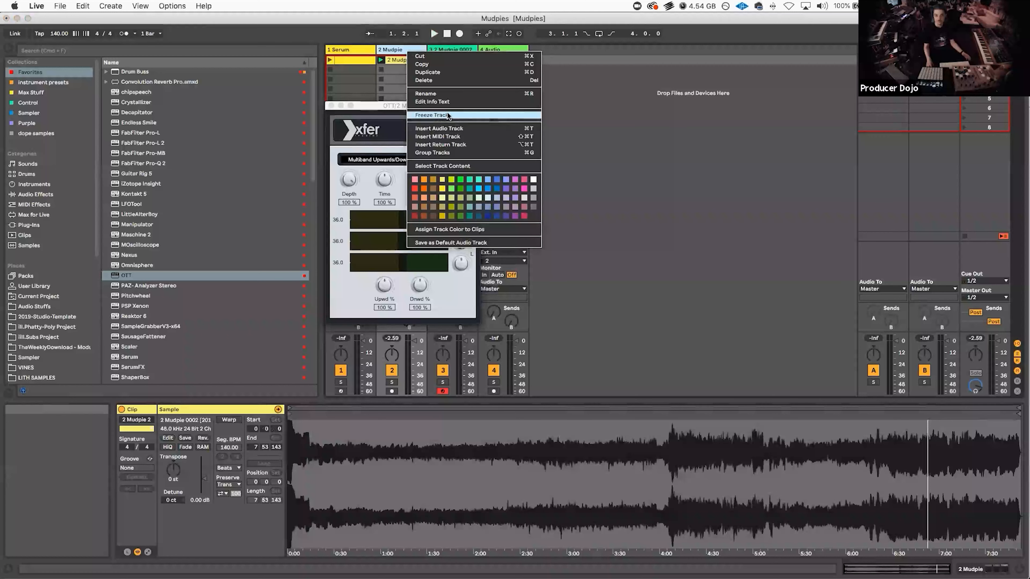
pyautogui.click(379, 43)
pyautogui.moveTo(391, 58); pyautogui.dragTo(515, 60)
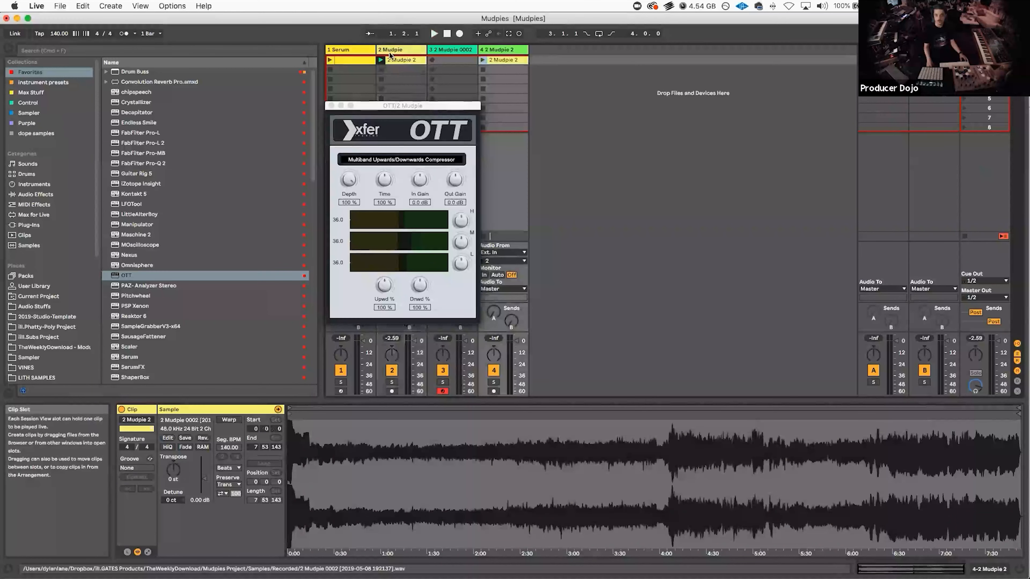
pyautogui.rightClick(390, 55)
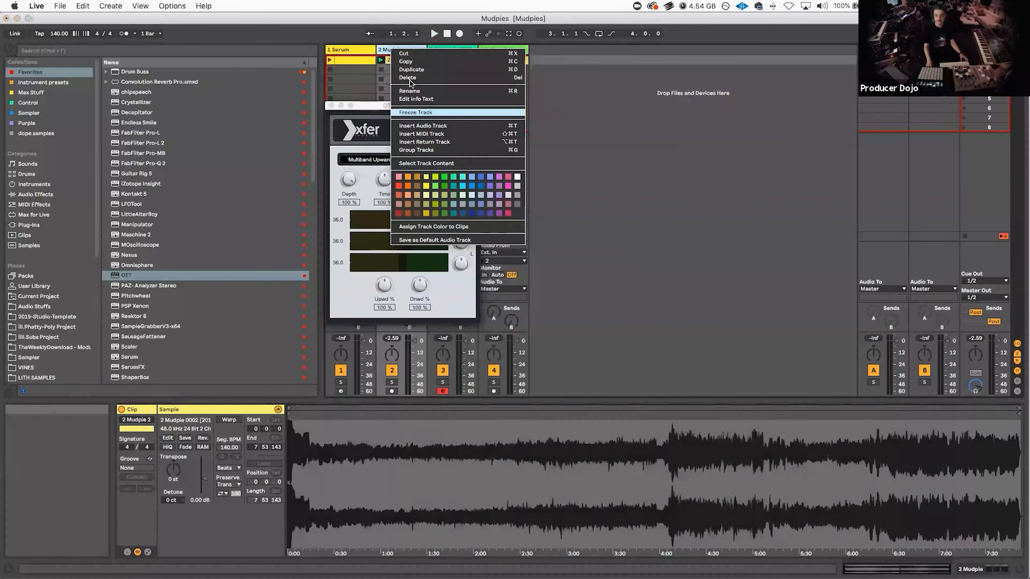
pyautogui.click(415, 113)
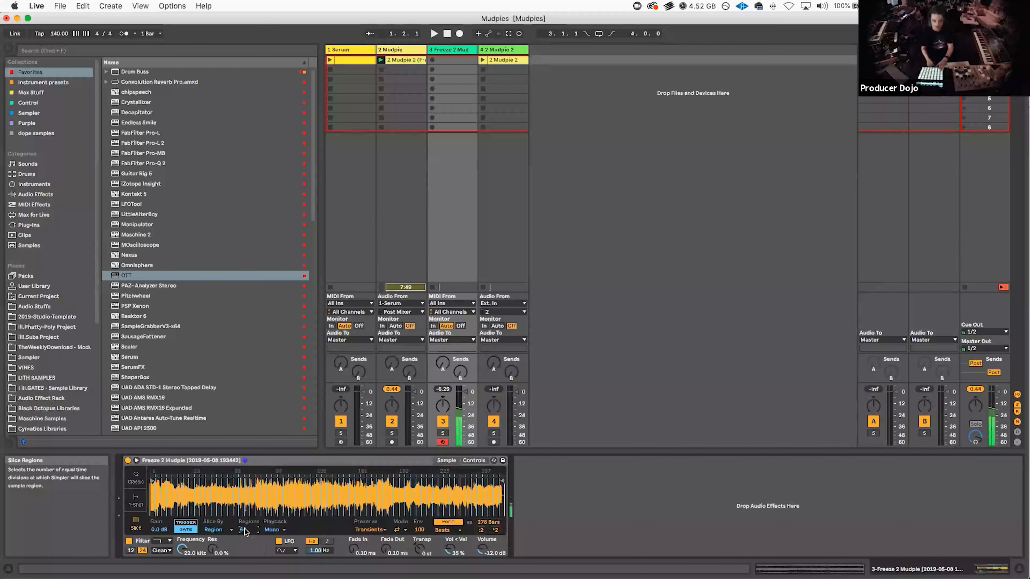
# Step: Expand Simpler's sample display and examine the slices of the frozen Mudpie waveform up close
pyautogui.click(136, 459)
pyautogui.moveTo(477, 384); pyautogui.dragTo(468, 107)
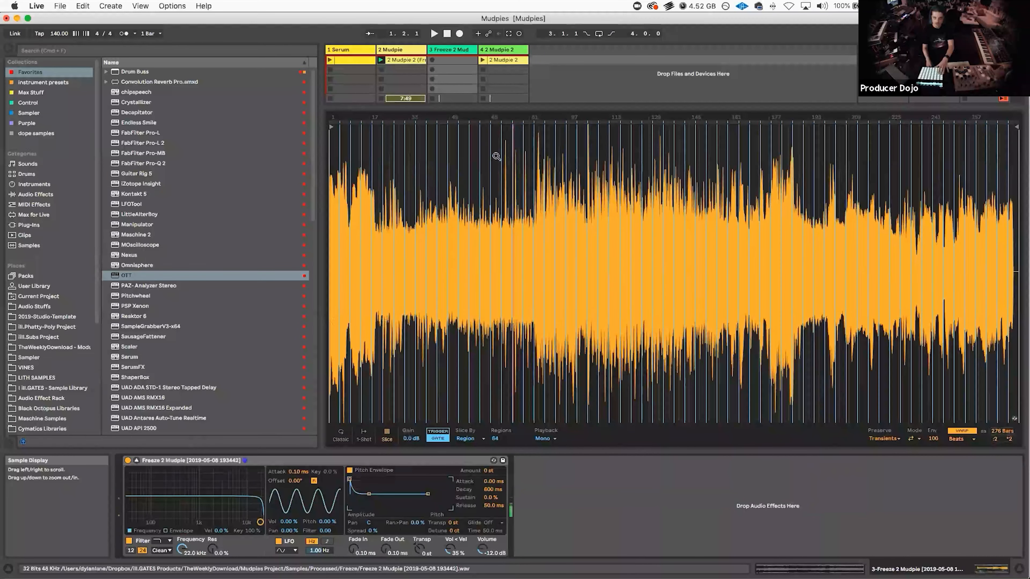
pyautogui.moveTo(513, 147); pyautogui.dragTo(558, 163)
pyautogui.moveTo(474, 128)
pyautogui.mouseDown()
pyautogui.moveTo(463, 122)
pyautogui.moveTo(545, 119)
pyautogui.moveTo(499, 139)
pyautogui.moveTo(522, 125)
pyautogui.moveTo(523, 146)
pyautogui.mouseUp()
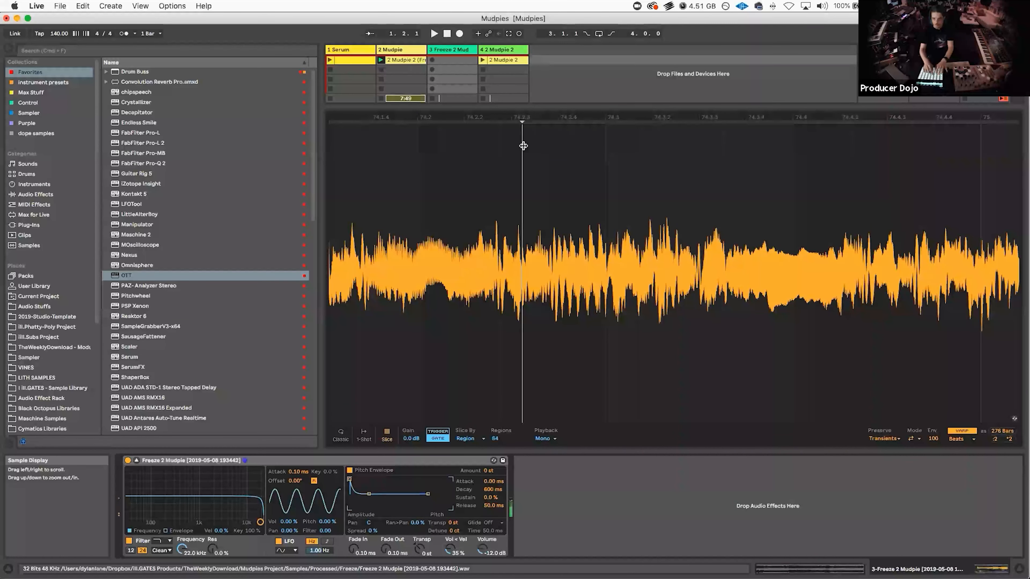
pyautogui.moveTo(563, 152)
pyautogui.mouseDown()
pyautogui.moveTo(539, 130)
pyautogui.moveTo(425, 134)
pyautogui.moveTo(356, 158)
pyautogui.moveTo(492, 155)
pyautogui.moveTo(524, 147)
pyautogui.moveTo(545, 122)
pyautogui.moveTo(564, 123)
pyautogui.mouseUp()
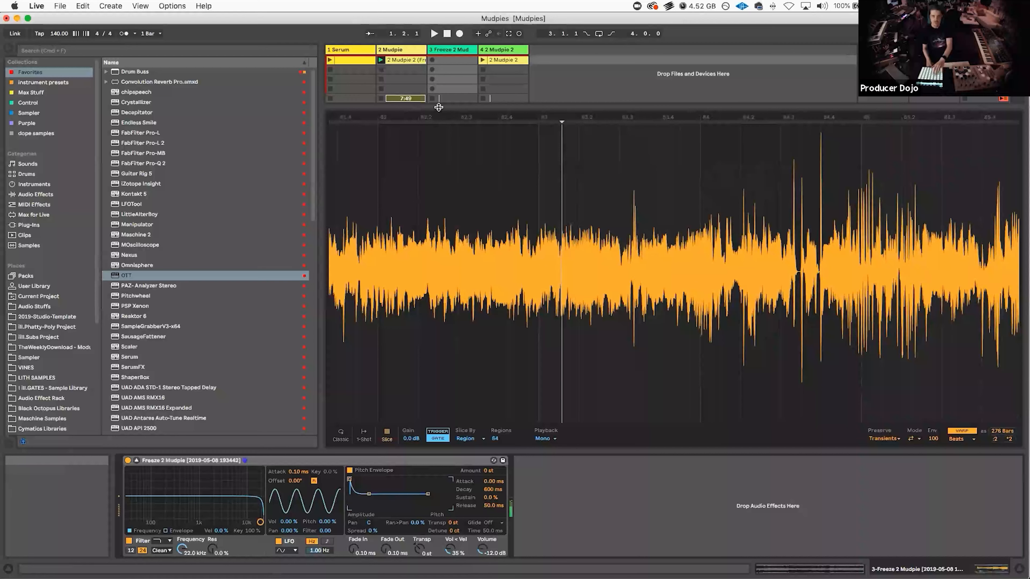
# Step: Audition the MIDI clip on the Freeze 2 Mudpie track and transpose its three selected notes down to E4
pyautogui.press('super+alt+m')
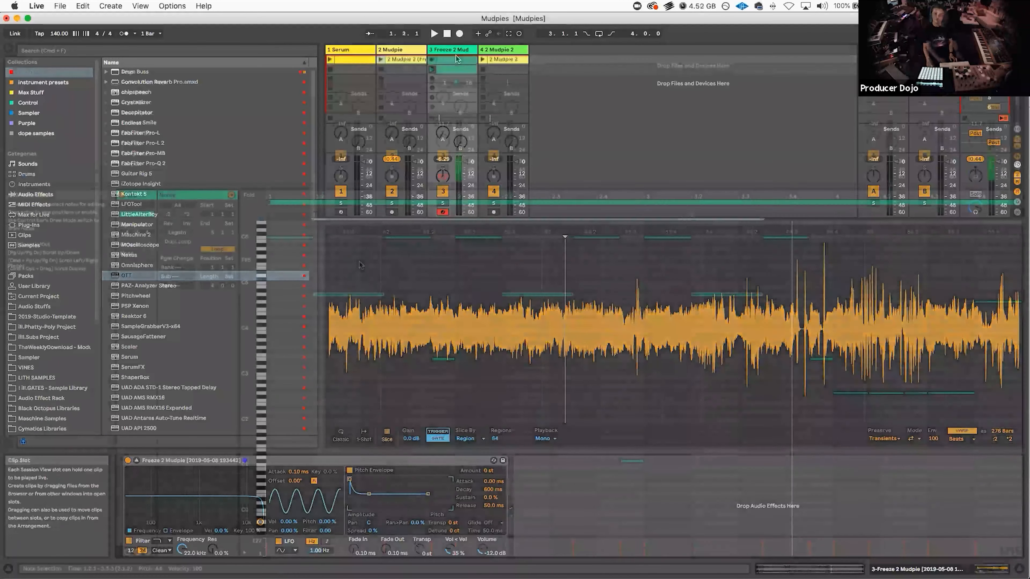
pyautogui.press('space')
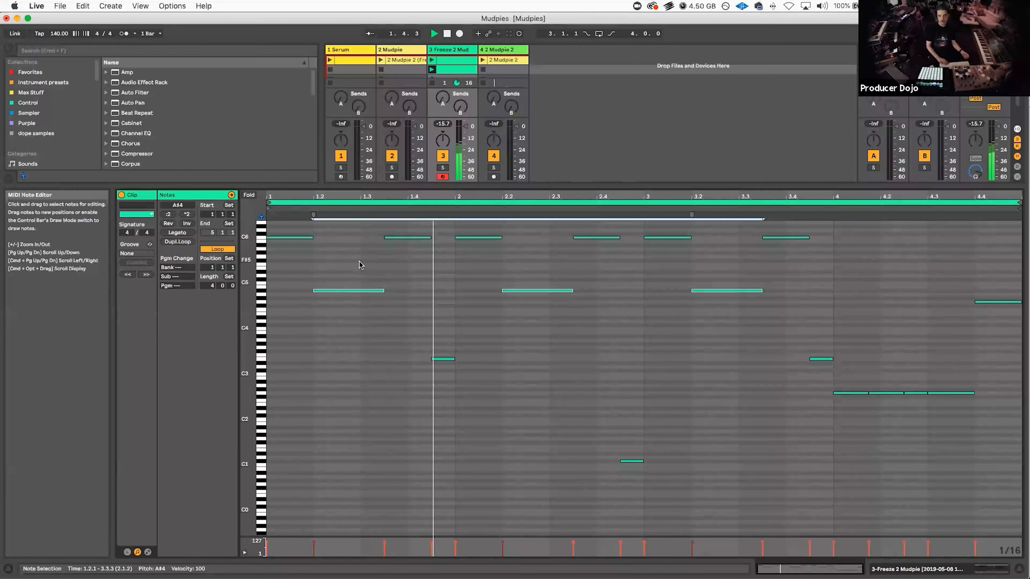
pyautogui.press('space')
pyautogui.press('Down')
pyautogui.press('Down')
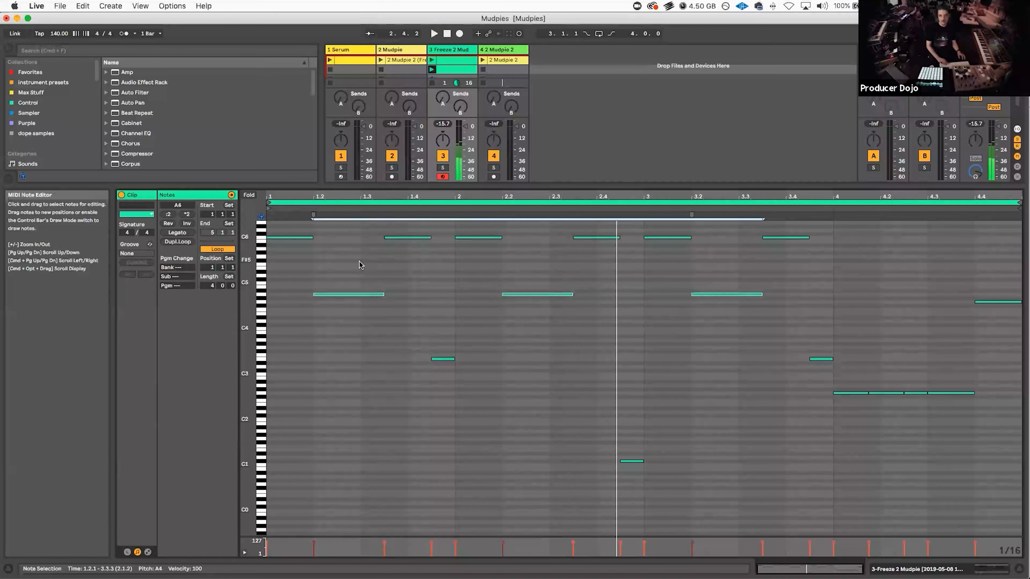
pyautogui.press('Down')
pyautogui.press('Down')
pyautogui.press('Down')
pyautogui.press('Down')
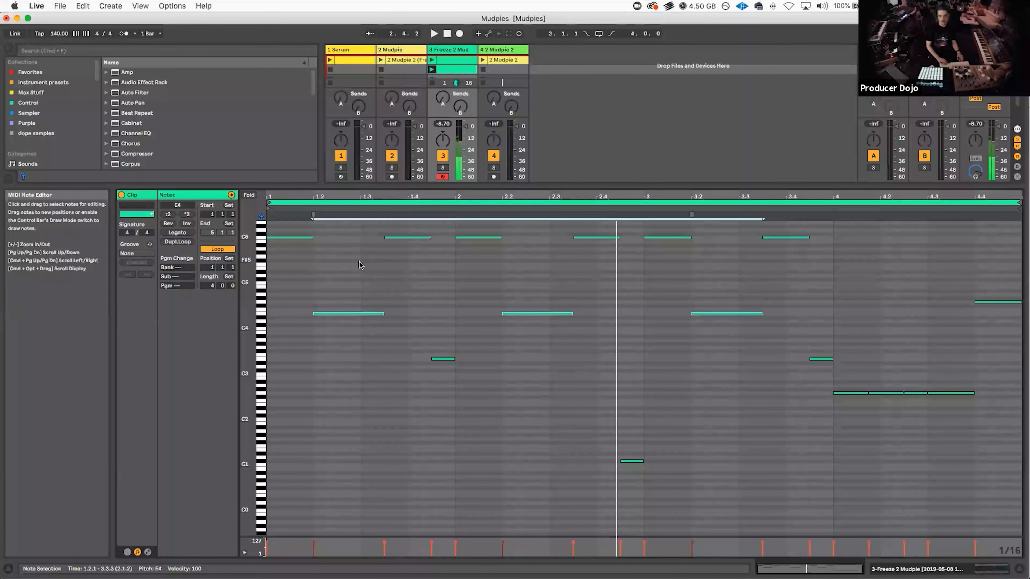
# Step: Transpose the three selected notes down to A#3 and audition the MIDI clip
pyautogui.press('Down')
pyautogui.press('Down')
pyautogui.press('Down')
pyautogui.press('Down')
pyautogui.press('Down')
pyautogui.press('Down')
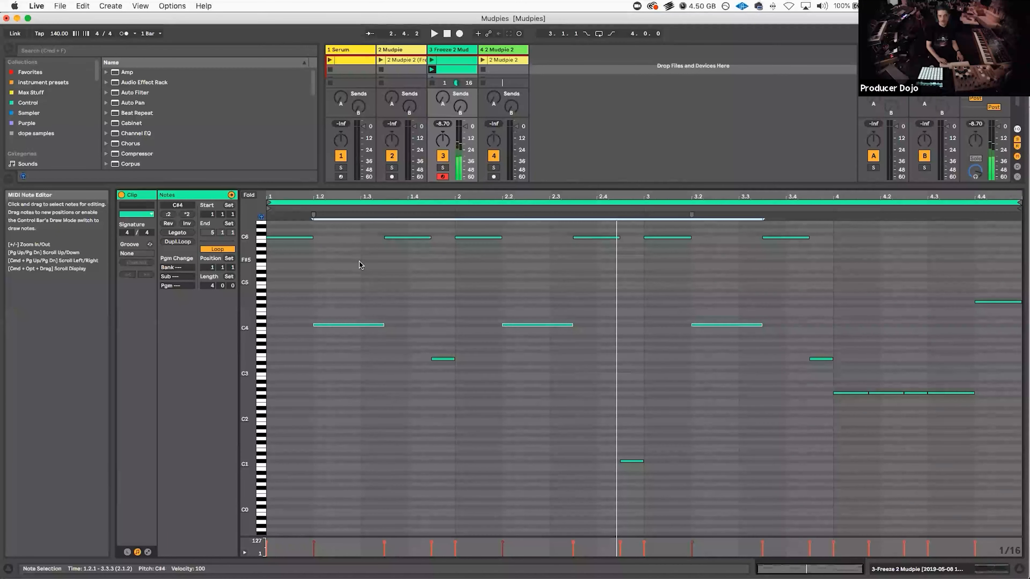
pyautogui.press('space')
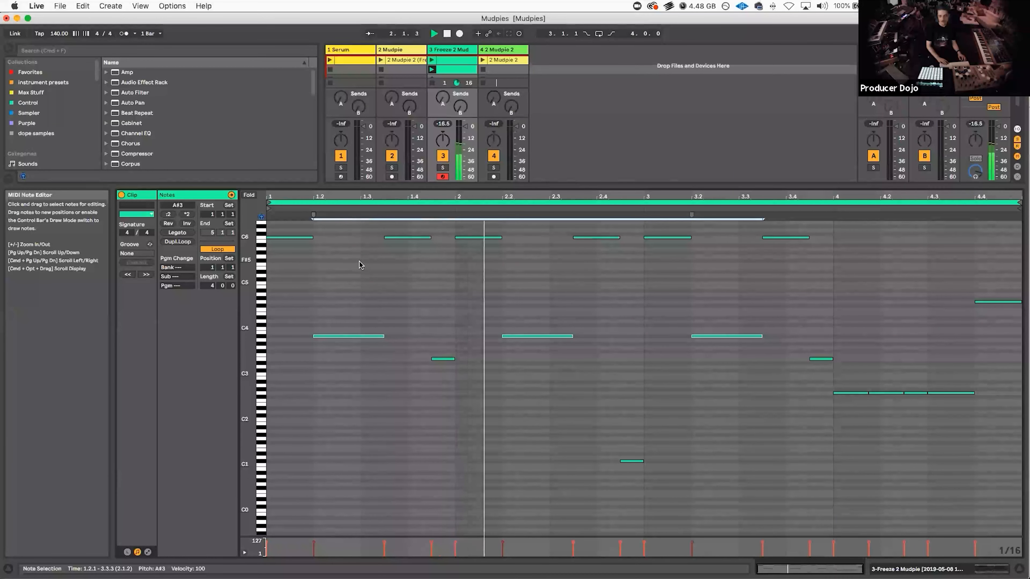
pyautogui.press('space')
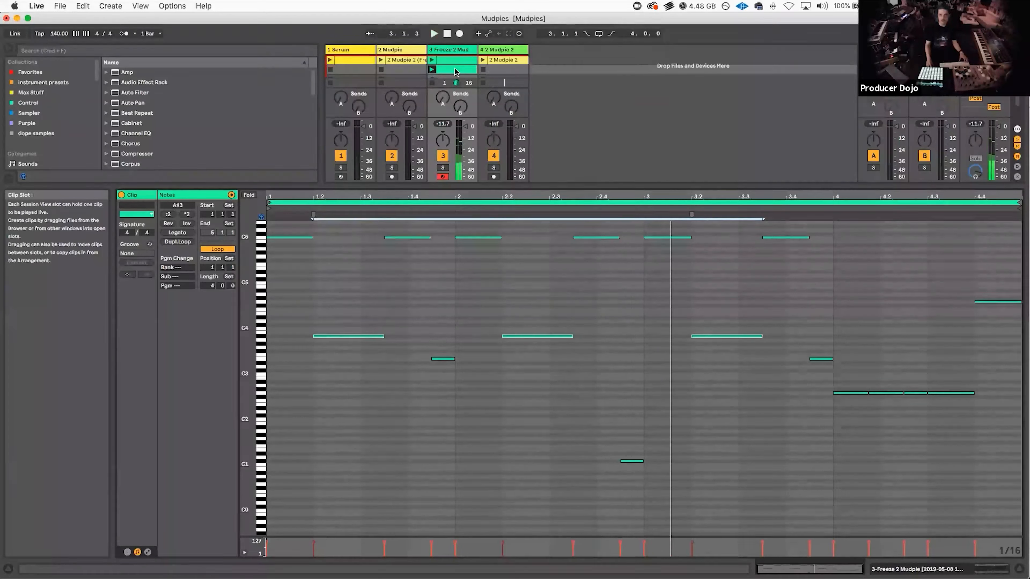
# Step: Set the follow action of both Freeze 2 Mudpie MIDI clips to Next after 4 bars and launch the first clip
pyautogui.keyDown('shift'); pyautogui.click(456, 61); pyautogui.keyUp('shift')
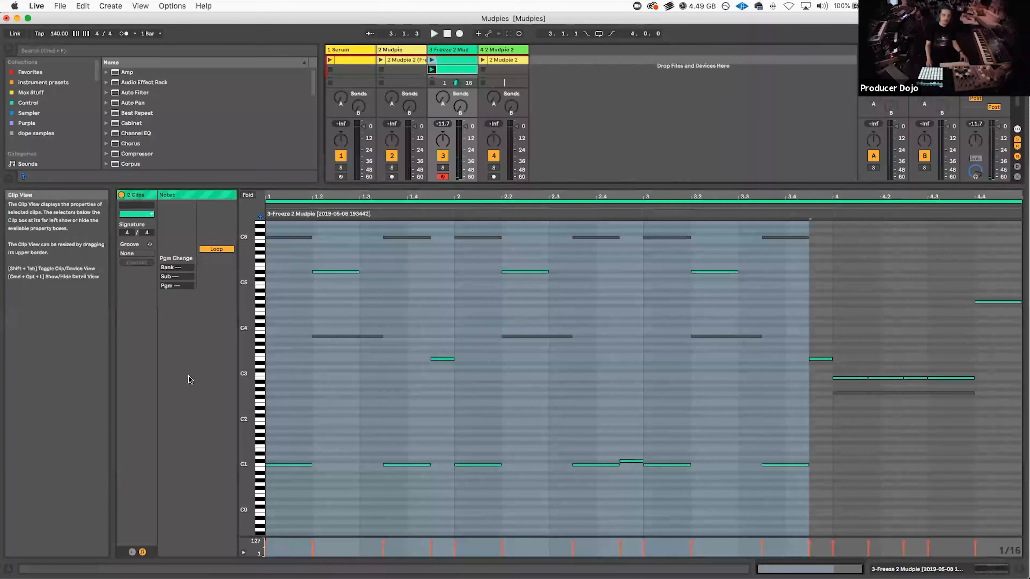
pyautogui.click(131, 552)
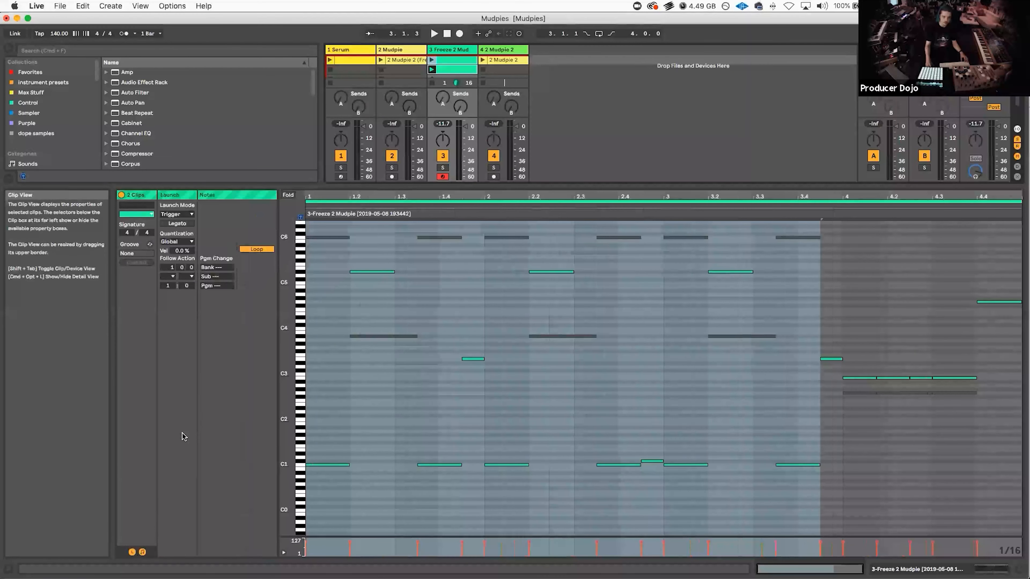
pyautogui.click(172, 276)
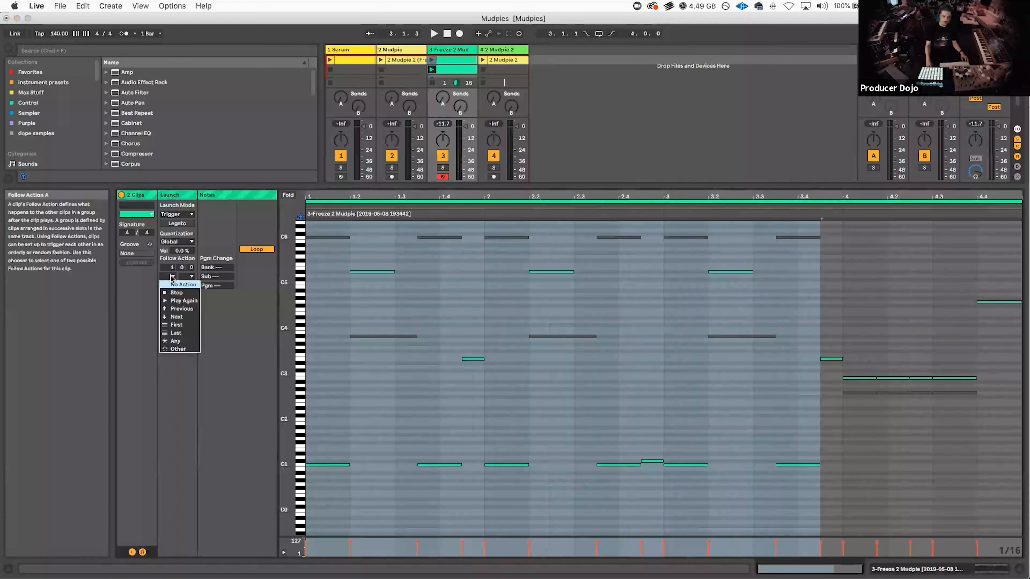
pyautogui.click(173, 266)
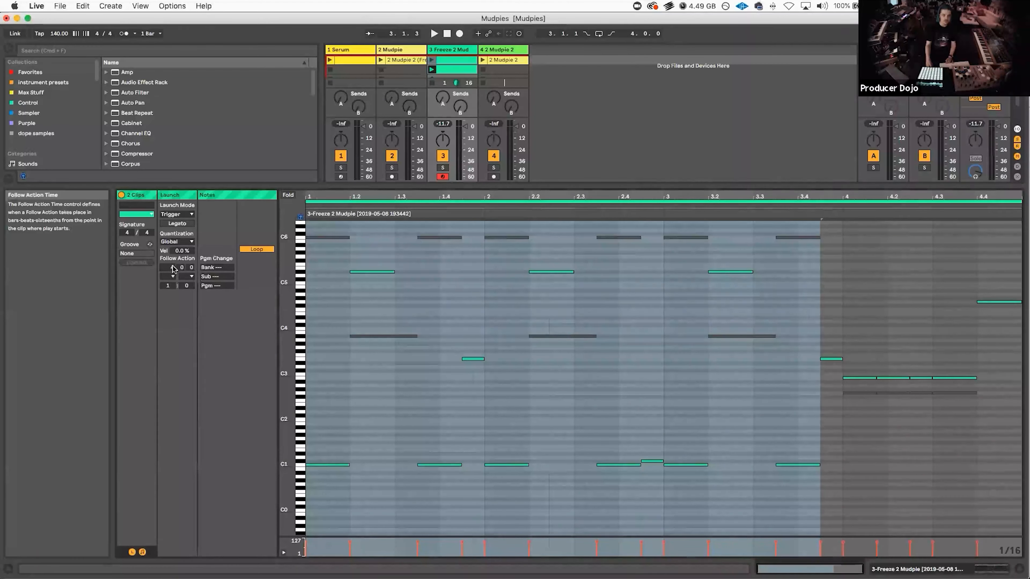
pyautogui.click(173, 277)
pyautogui.click(174, 319)
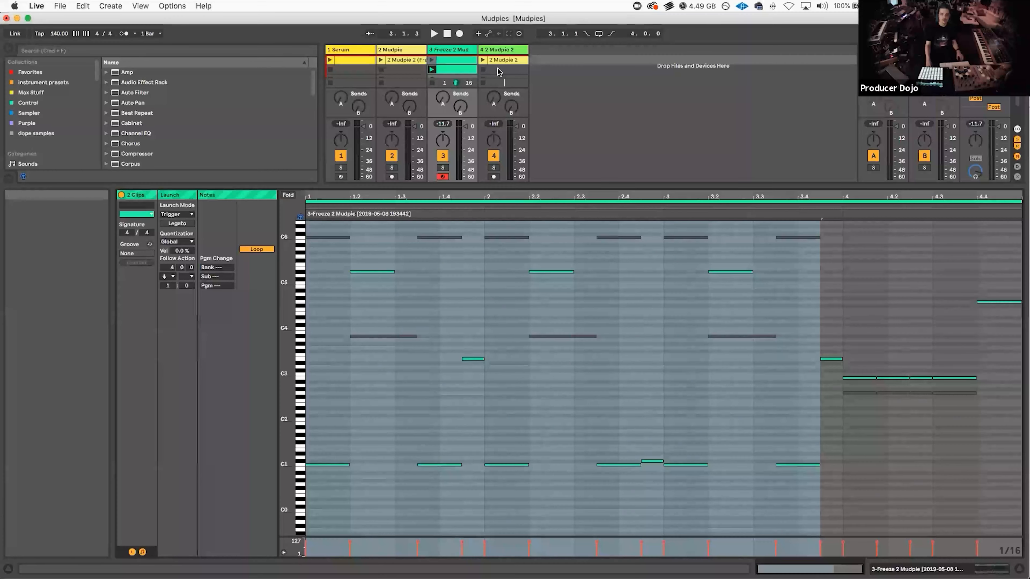
pyautogui.click(432, 60)
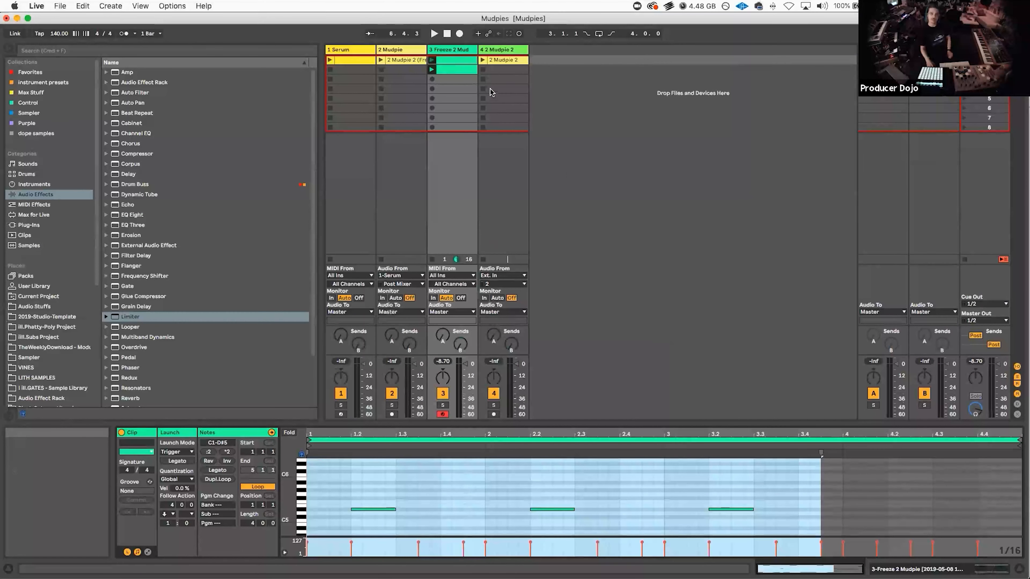
# Step: Route 3-Freeze 2 Mudpie into the 4-2 Mudpie 2 track, arm that track and start recording into its second slot
pyautogui.click(504, 276)
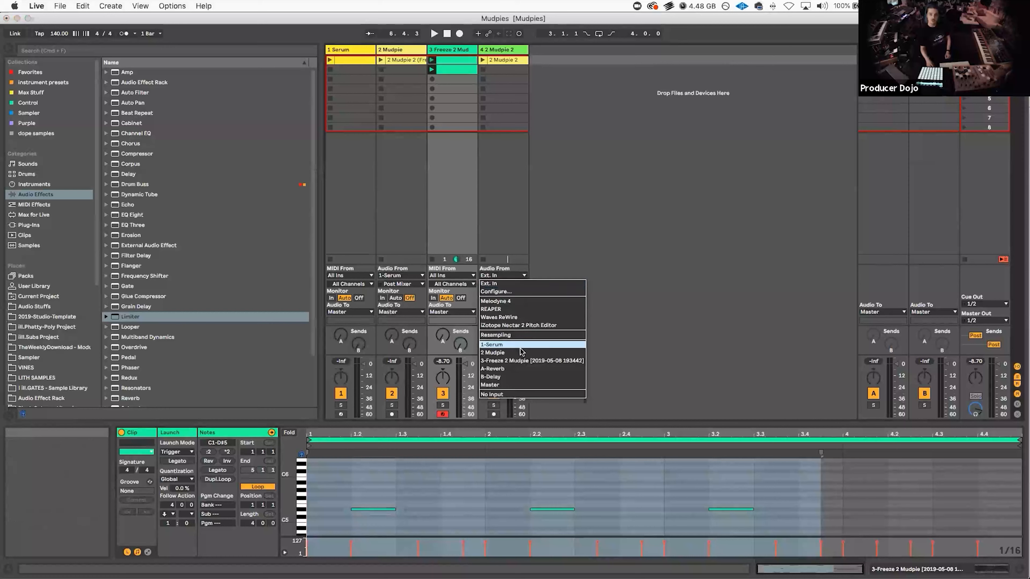
pyautogui.click(520, 361)
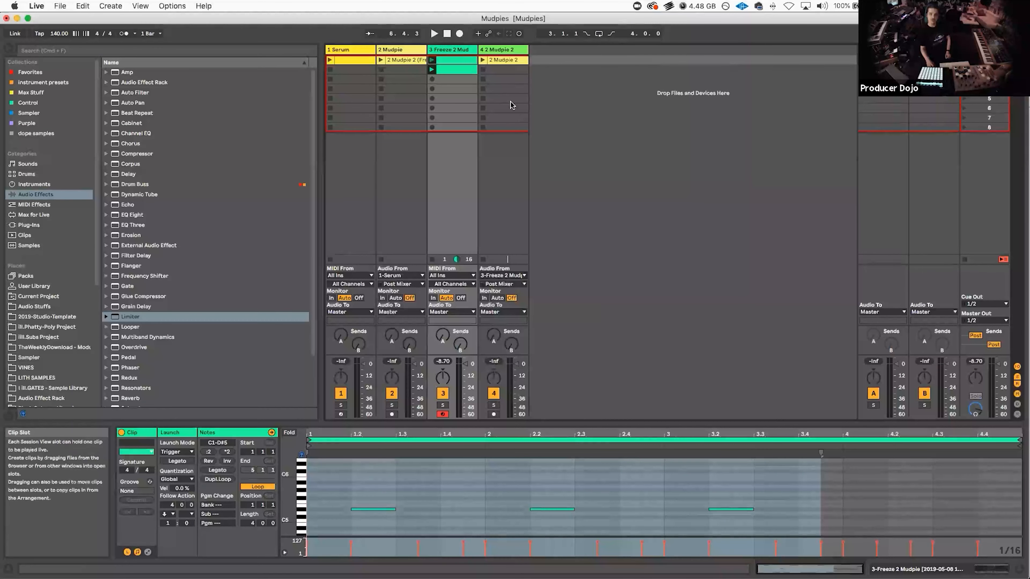
pyautogui.click(493, 414)
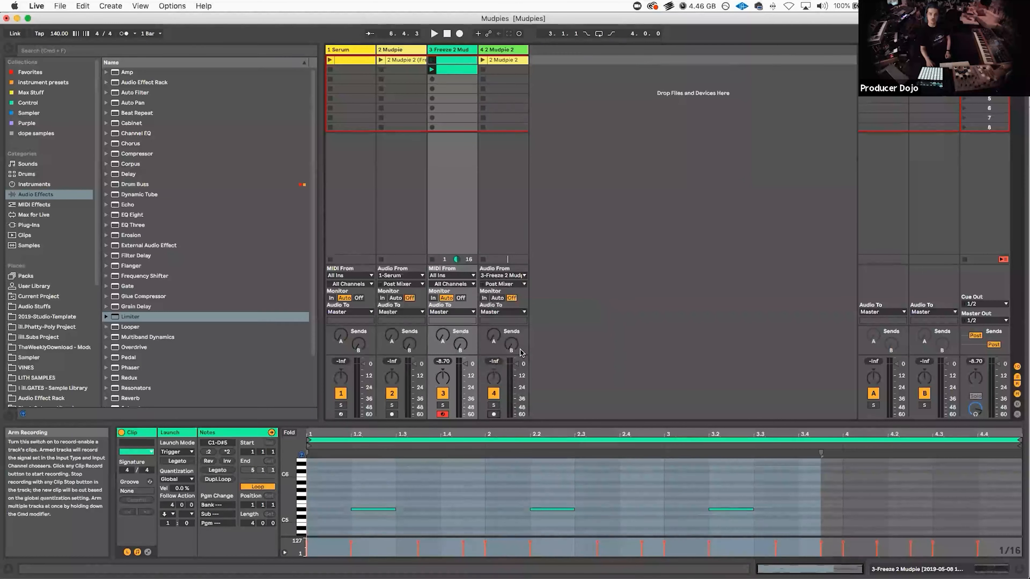
pyautogui.click(503, 59)
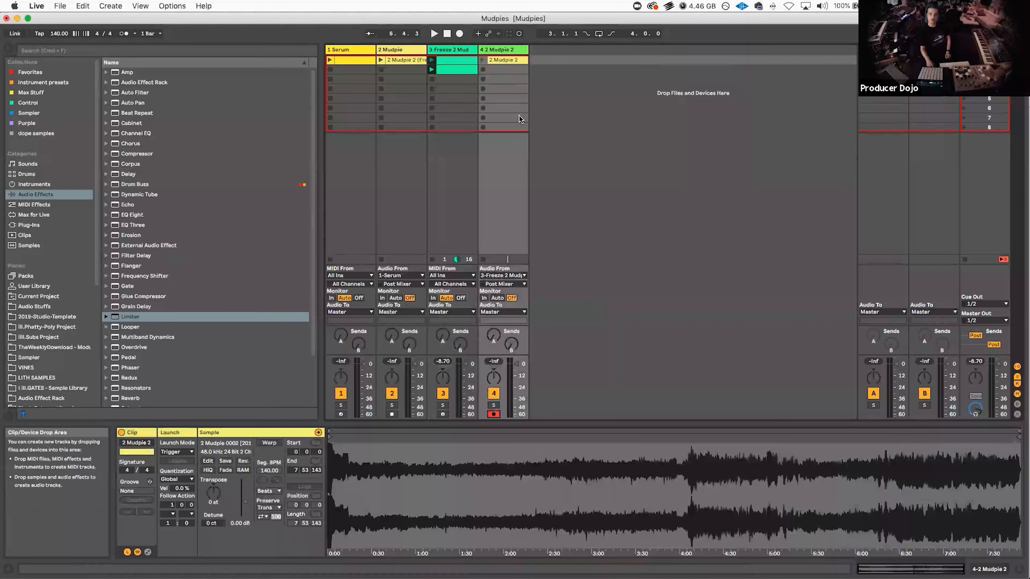
pyautogui.click(483, 69)
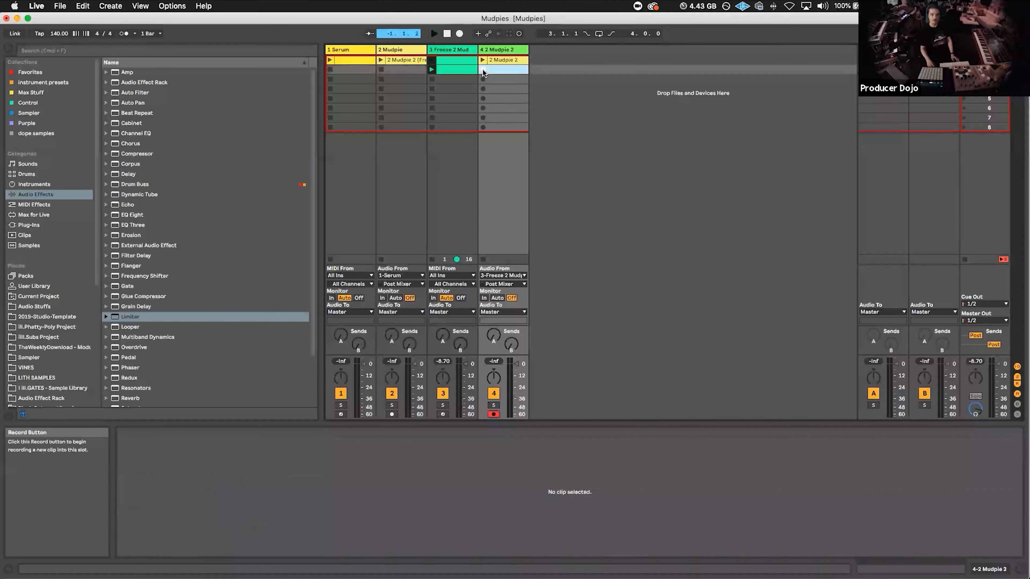
# Step: Add Guitar Rig 5 from the Favorites collection to the Freeze 2 Mudpie track while the recording runs
pyautogui.click(29, 226)
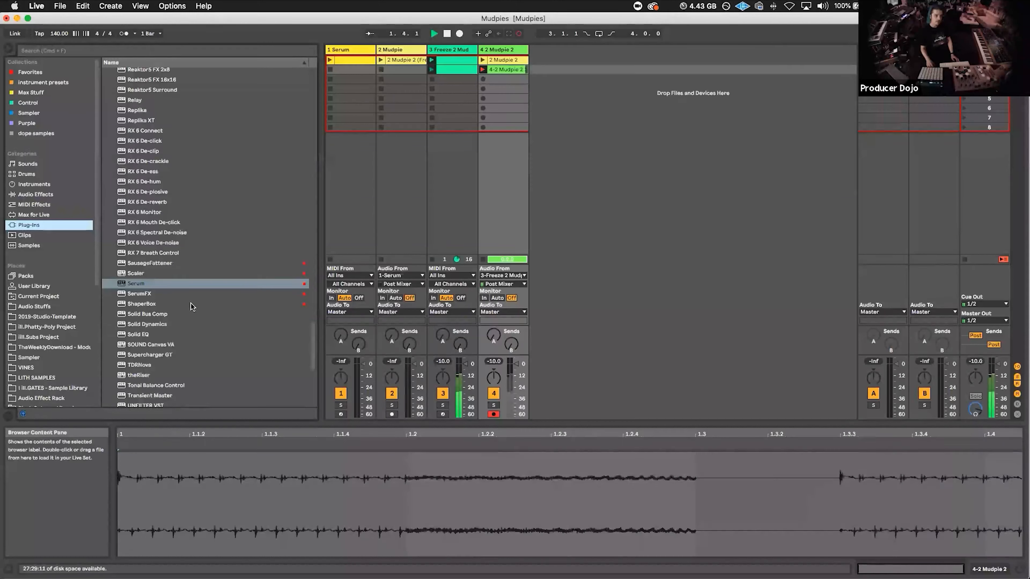
pyautogui.scroll(10, 191, 283)
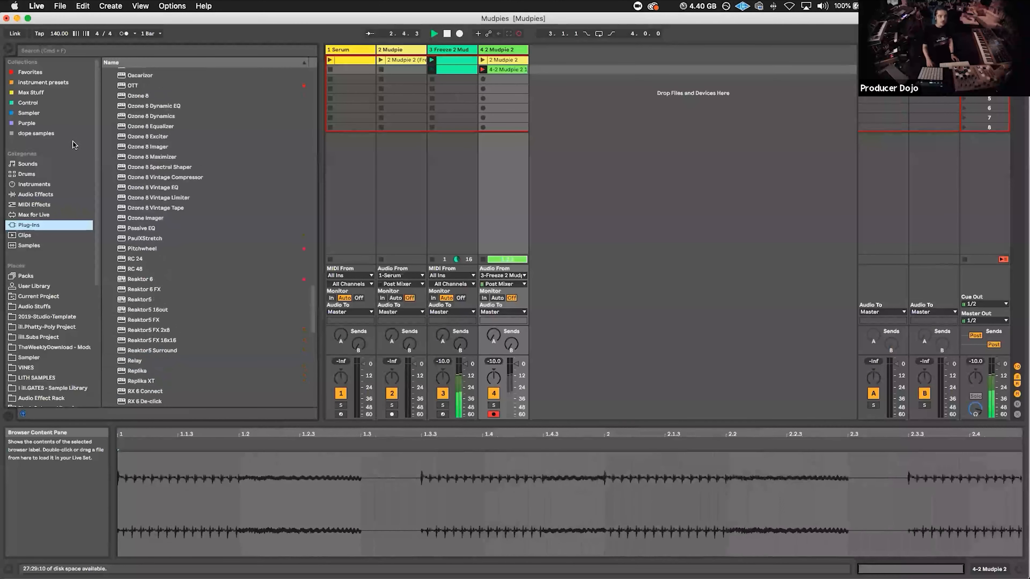
pyautogui.click(30, 72)
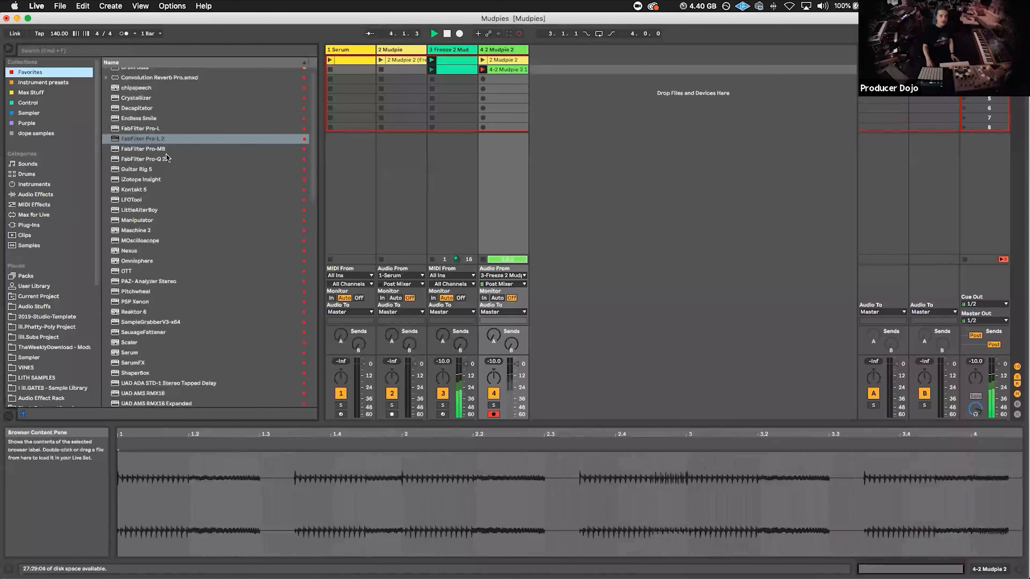
pyautogui.moveTo(144, 169); pyautogui.dragTo(443, 88)
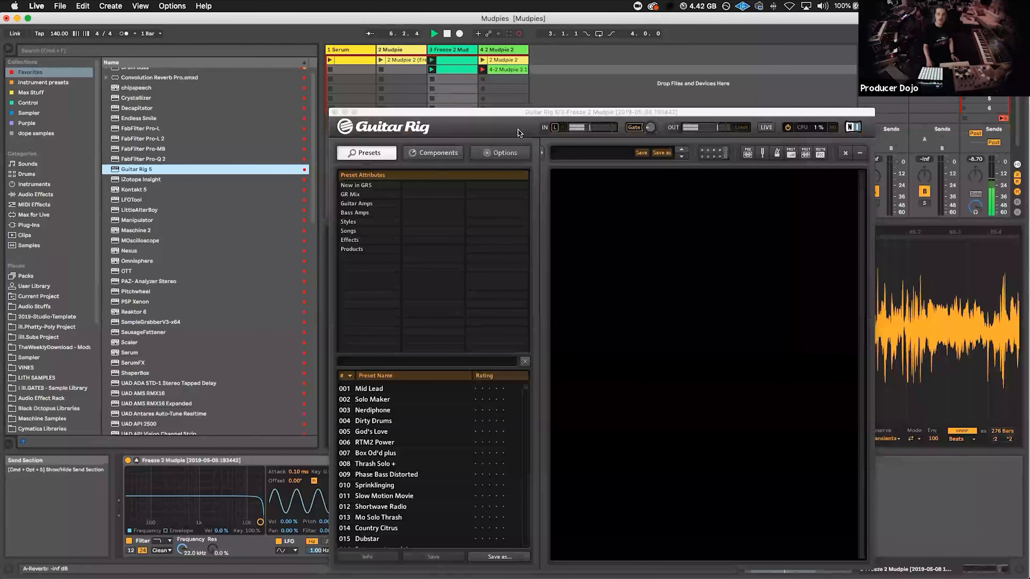
pyautogui.moveTo(560, 112); pyautogui.dragTo(297, 47)
# Step: Run the sound through Guitar Rig presets such as Thrash Solo +, Country Citrus and Smashed Biggerizer, ending on the Trance Gate Pro effect preset
pyautogui.click(146, 400)
pyautogui.press('Down')
pyautogui.press('Down')
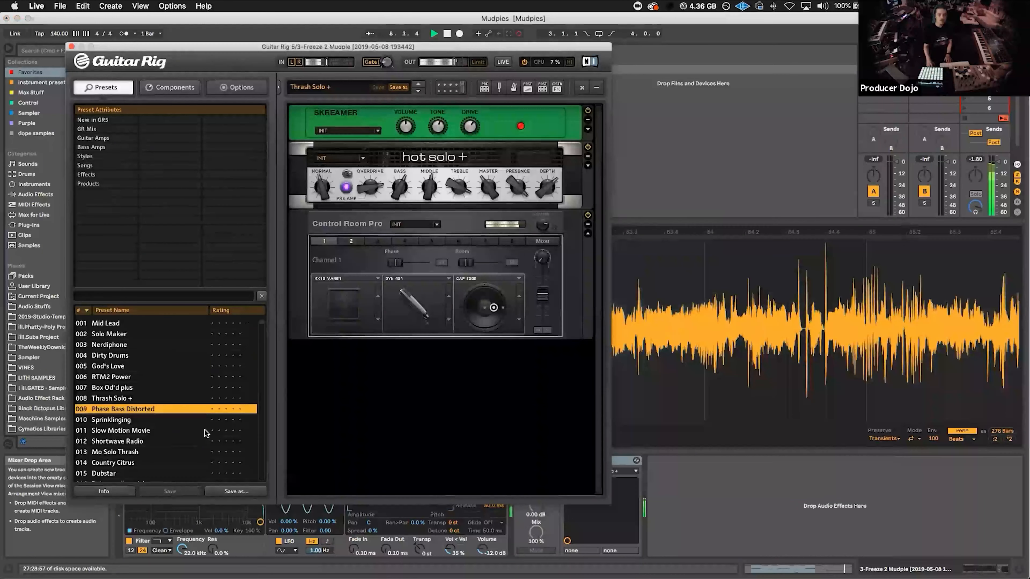
pyautogui.doubleClick(121, 465)
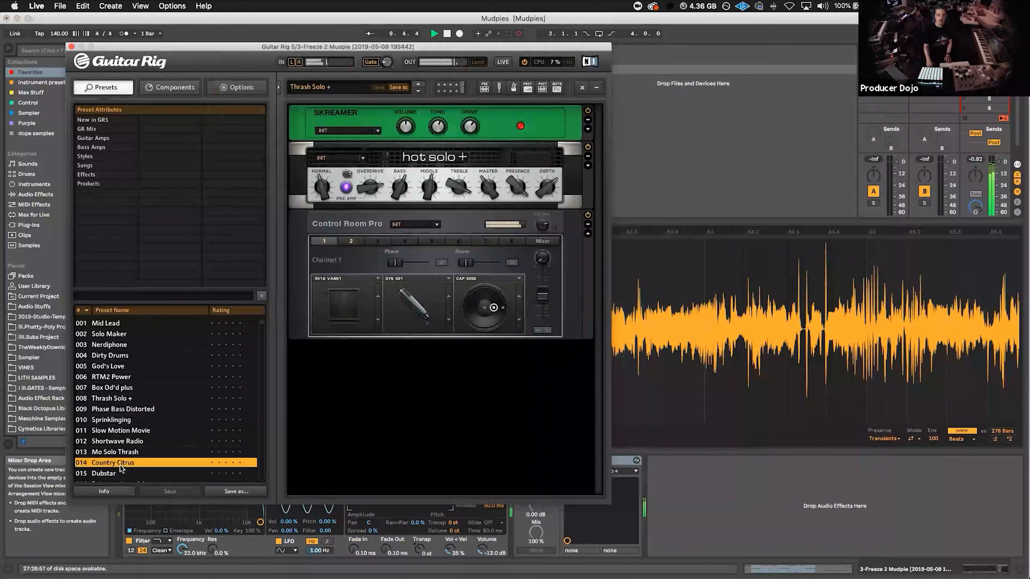
pyautogui.scroll(-12, 106, 450)
pyautogui.click(106, 442)
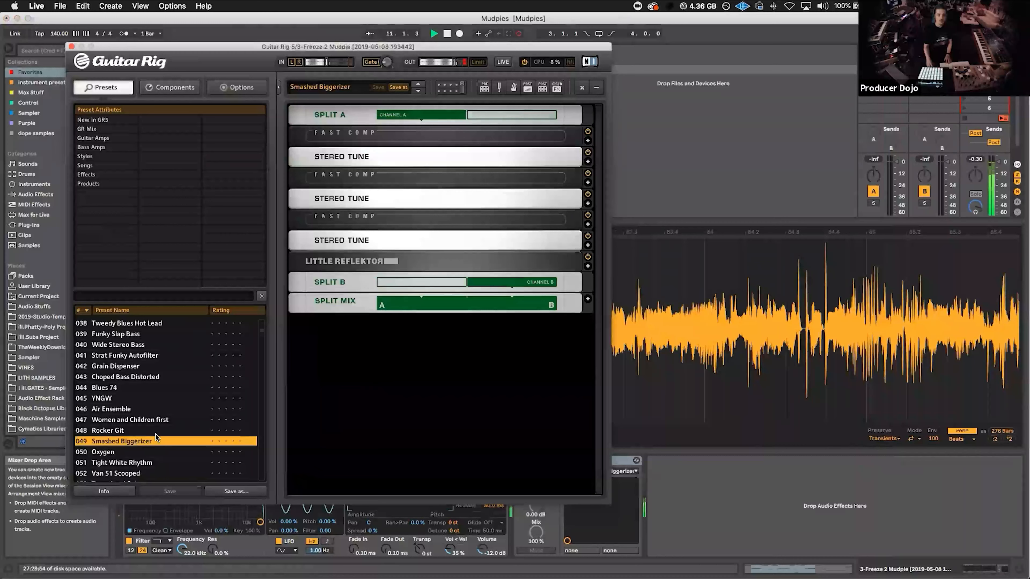
pyautogui.click(117, 387)
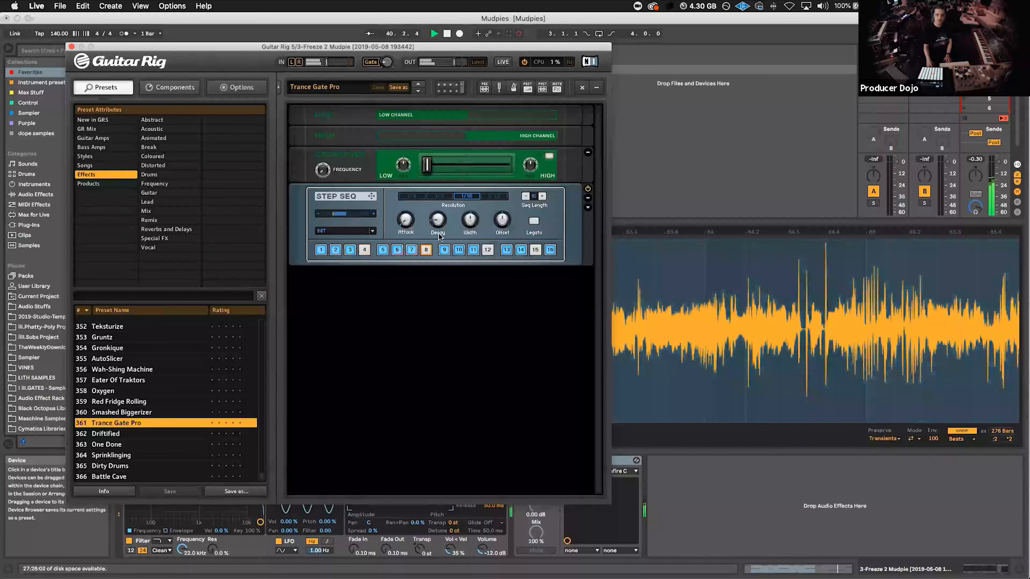
# Step: Move Trance Gate Pro's Step Seq above the crossover and vary its decay and width, with attack at 157 ms and offset at 0.00
pyautogui.moveTo(426, 220); pyautogui.dragTo(459, 152)
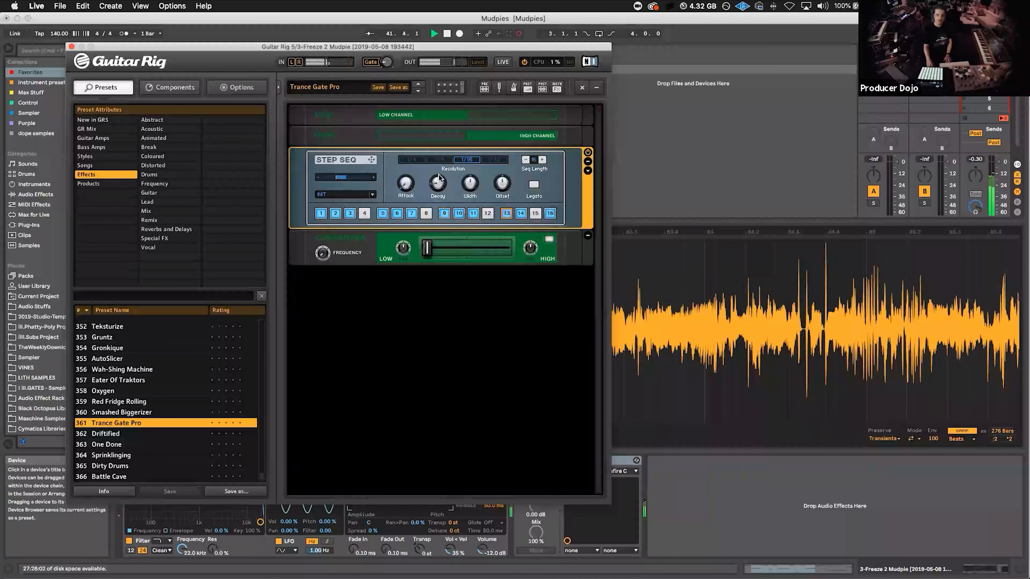
pyautogui.moveTo(406, 189); pyautogui.dragTo(407, 136)
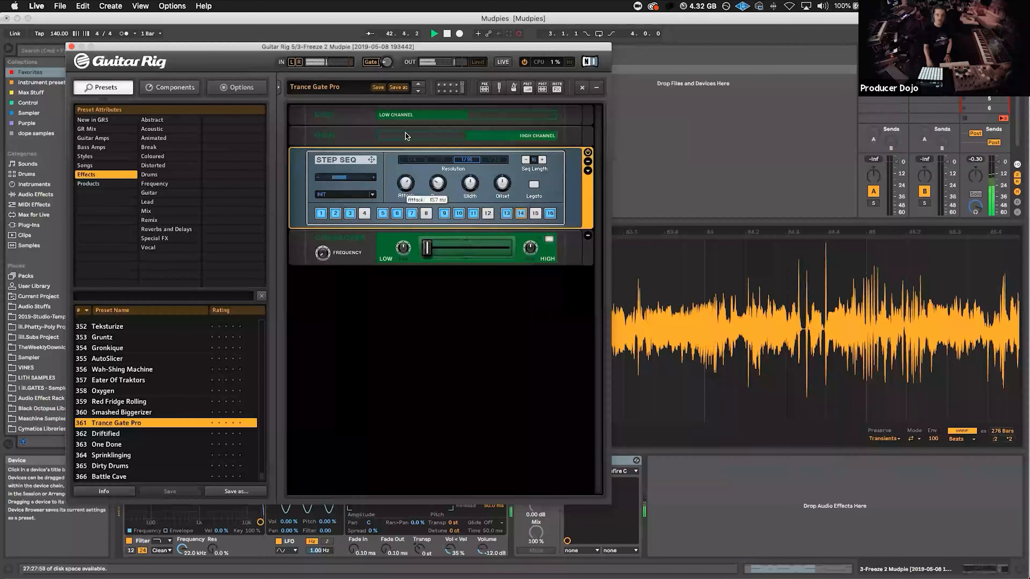
pyautogui.moveTo(439, 191); pyautogui.dragTo(463, 245)
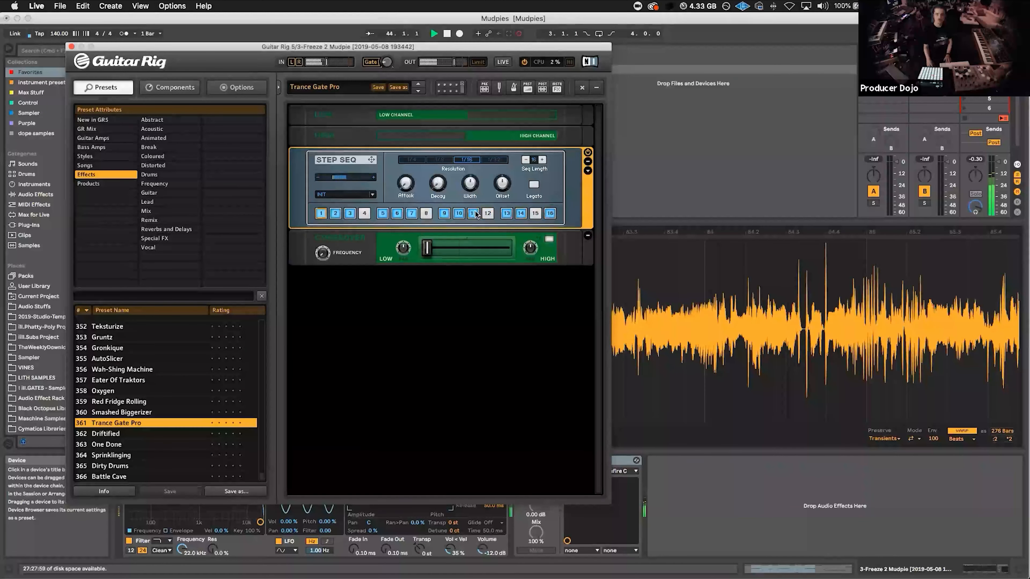
pyautogui.moveTo(469, 191); pyautogui.dragTo(457, 94)
pyautogui.moveTo(492, 189); pyautogui.dragTo(510, 111)
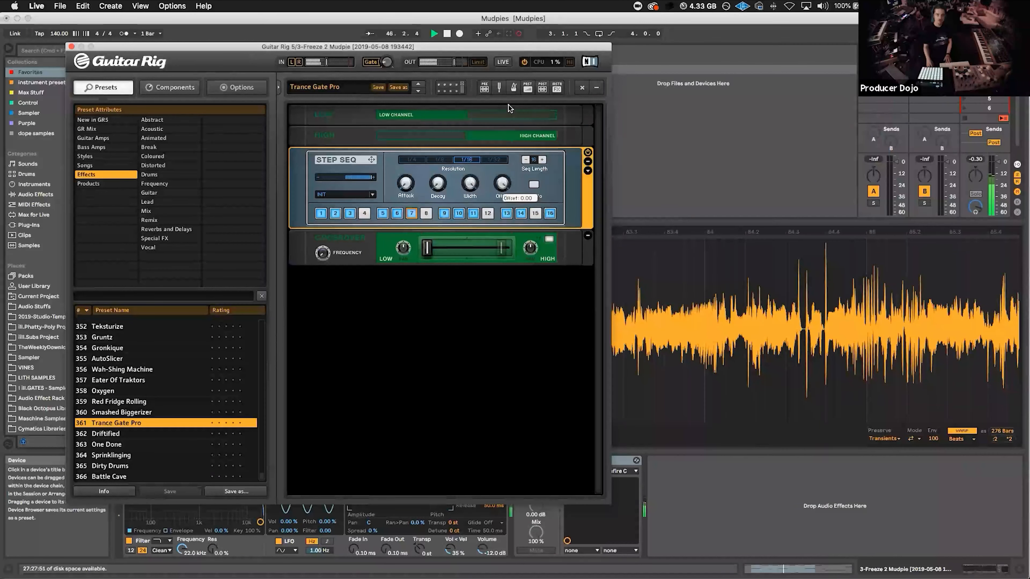
pyautogui.moveTo(469, 184); pyautogui.dragTo(461, 339)
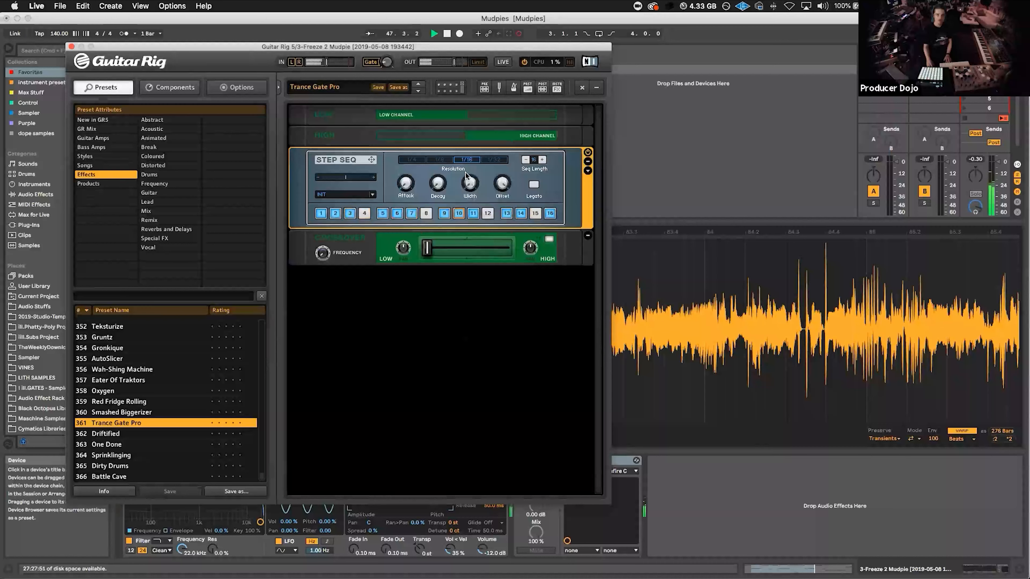
# Step: Load the One Done preset and switch its container preset to Granular Sparkle and finally to Grain Dispenser
pyautogui.click(121, 445)
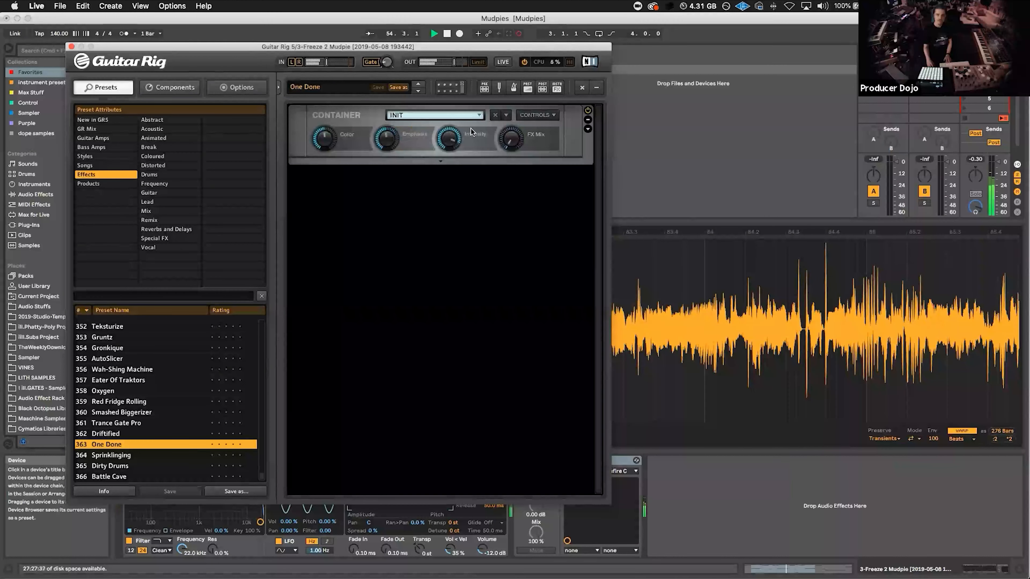
pyautogui.click(478, 117)
pyautogui.click(490, 115)
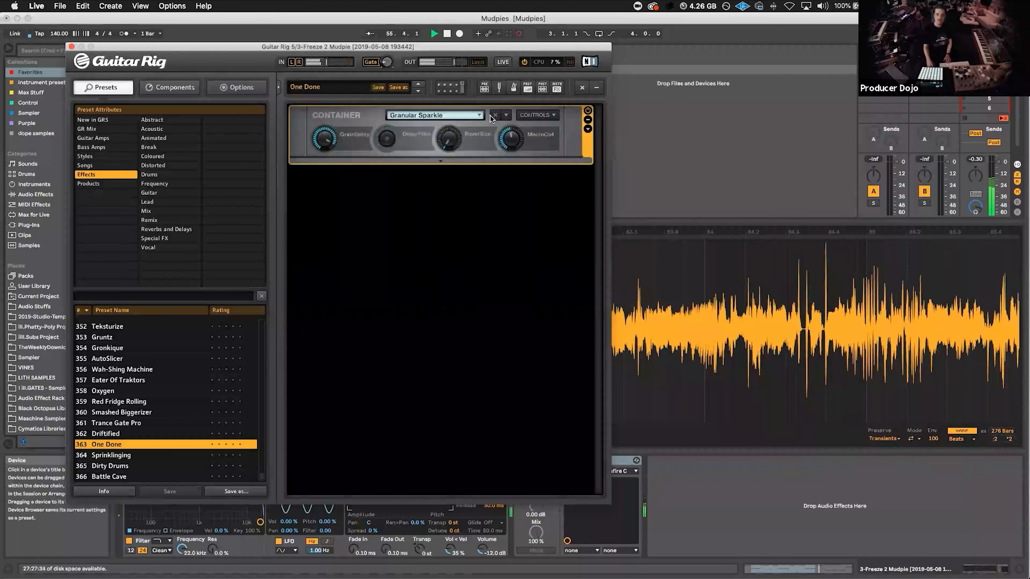
pyautogui.click(479, 118)
pyautogui.click(488, 261)
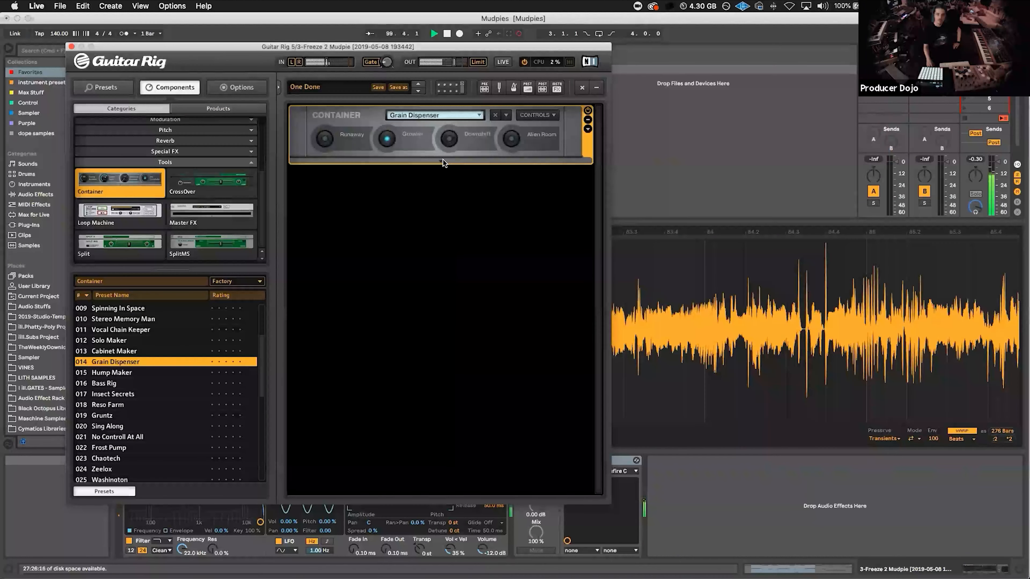
# Step: Expand the Grain Dispenser container's effect chain and toggle its Runaway, Downshift and Alien Room switches, ending with Downshift and Alien Room on
pyautogui.click(443, 161)
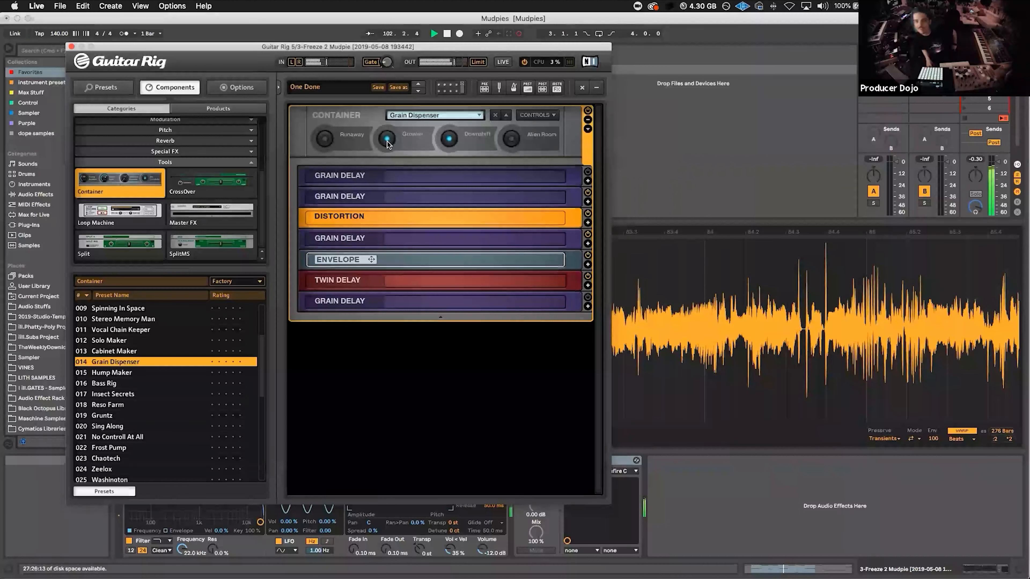
pyautogui.click(326, 139)
pyautogui.click(448, 138)
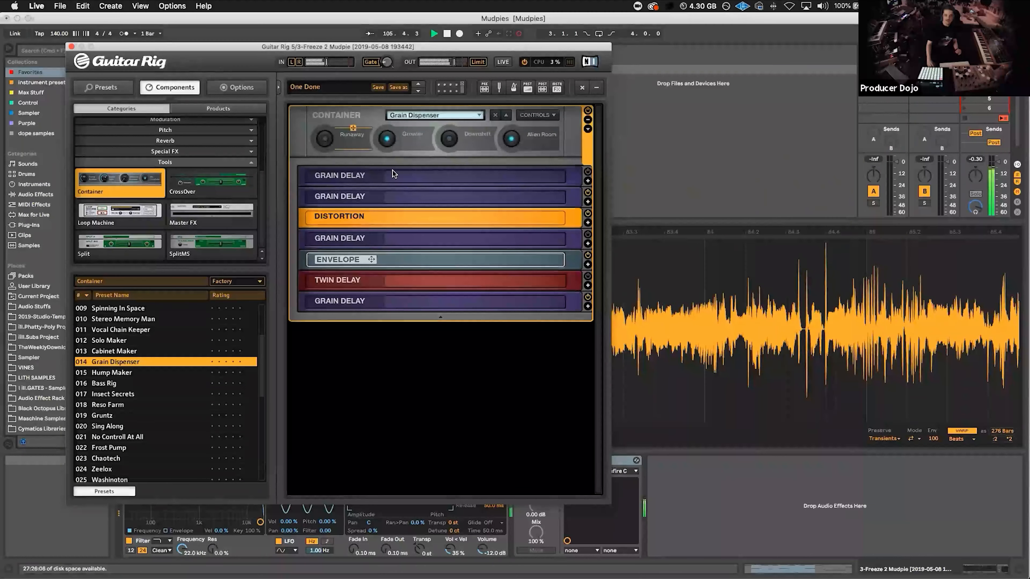
pyautogui.click(453, 139)
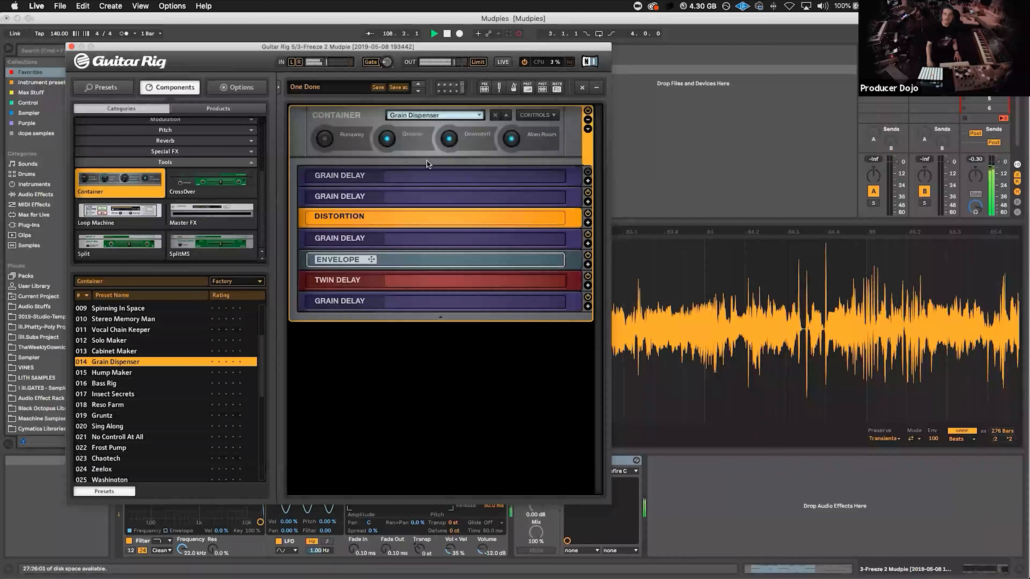
# Step: Move the Guitar Rig window clear of the session clips, switch off Alien Room and Downshift, and leave Growler on
pyautogui.moveTo(478, 47); pyautogui.dragTo(566, 205)
pyautogui.click(573, 200)
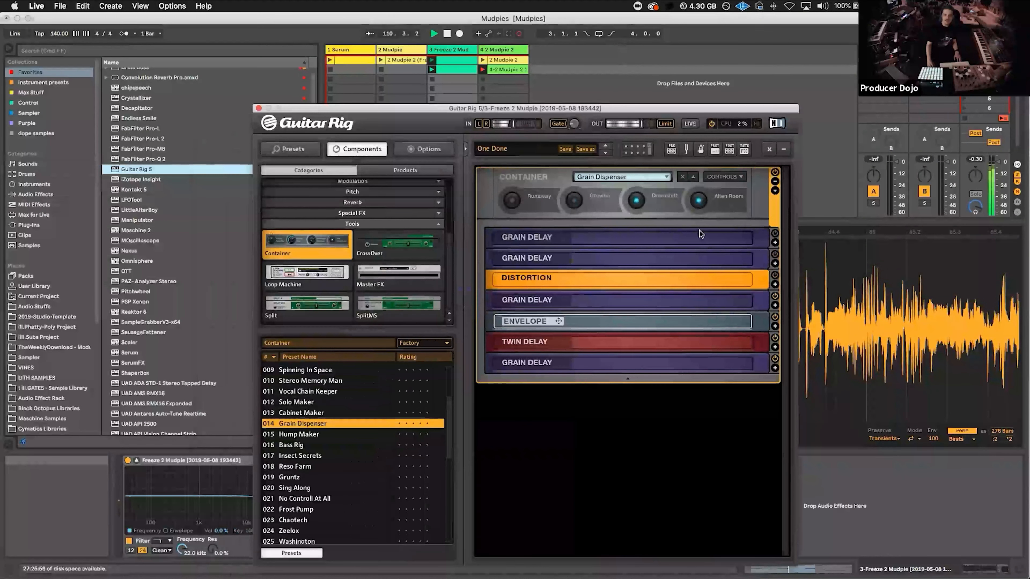
pyautogui.click(699, 201)
pyautogui.click(634, 200)
pyautogui.click(573, 200)
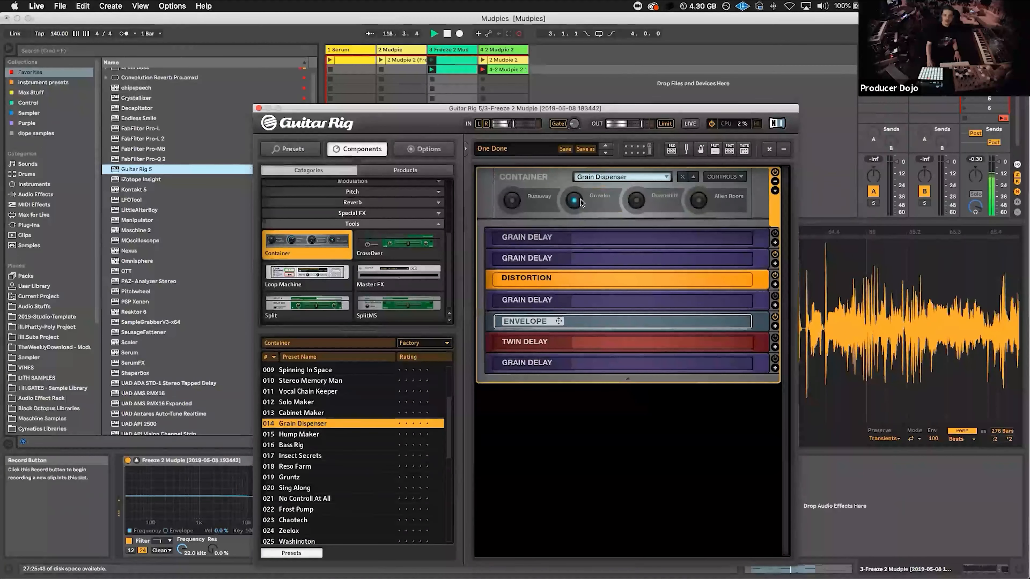
# Step: Close the Guitar Rig window and sweep the LFO rate of the Freeze 2 Mudpie Simpler up to 13.3 Hz and down to 0.08 Hz
pyautogui.click(469, 53)
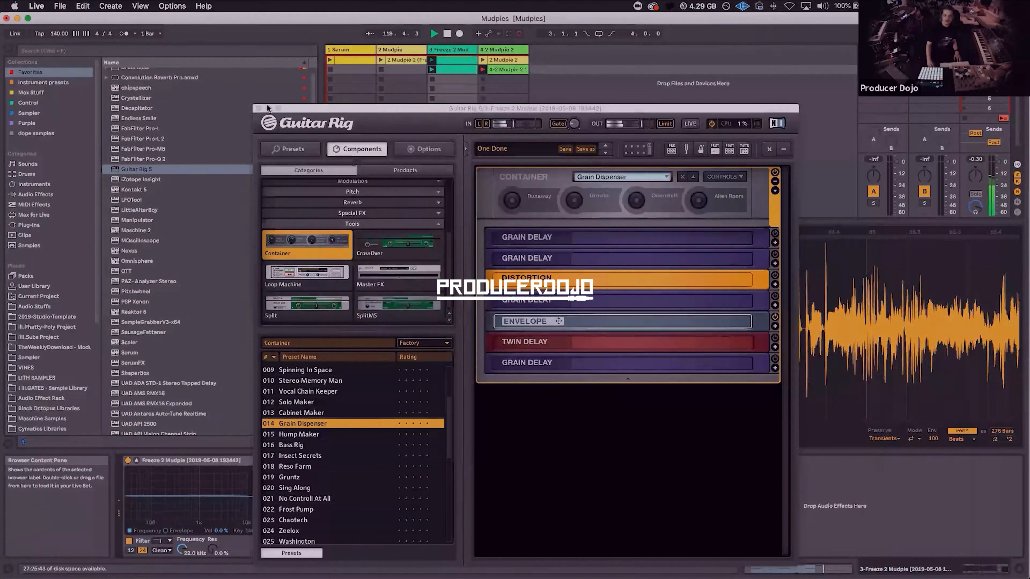
pyautogui.click(259, 109)
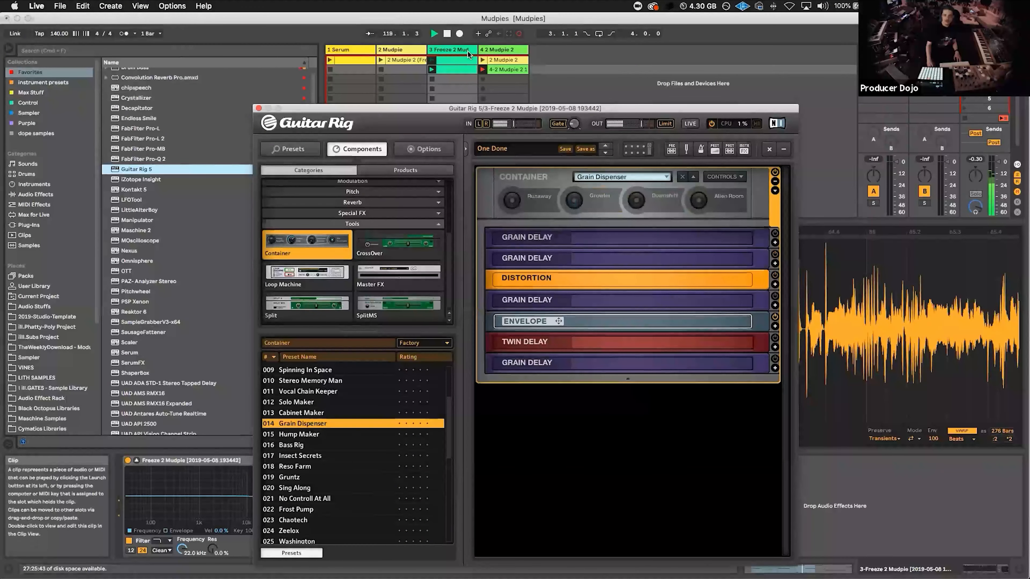
pyautogui.click(468, 52)
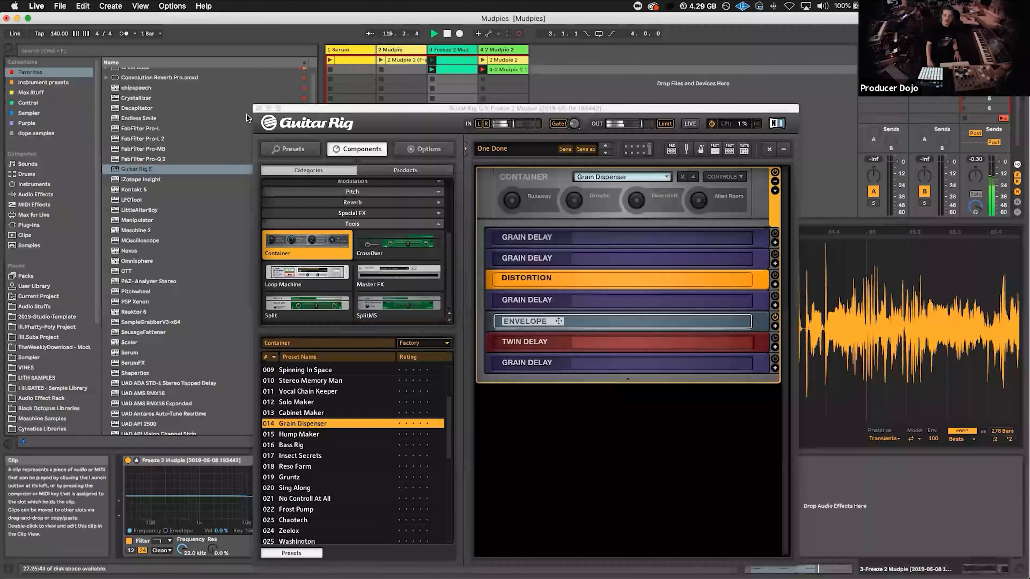
pyautogui.click(258, 108)
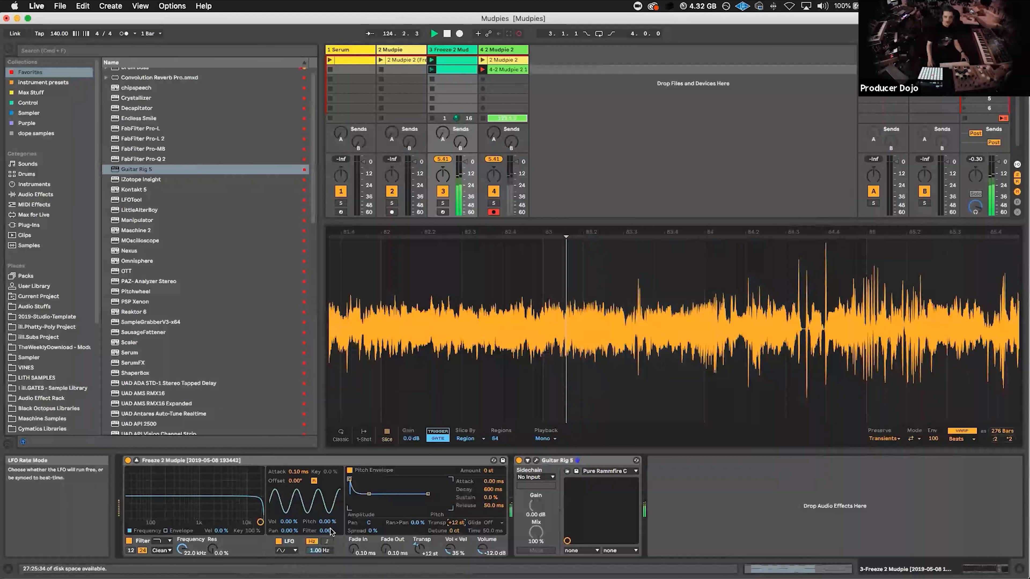
pyautogui.moveTo(323, 549); pyautogui.dragTo(306, 474)
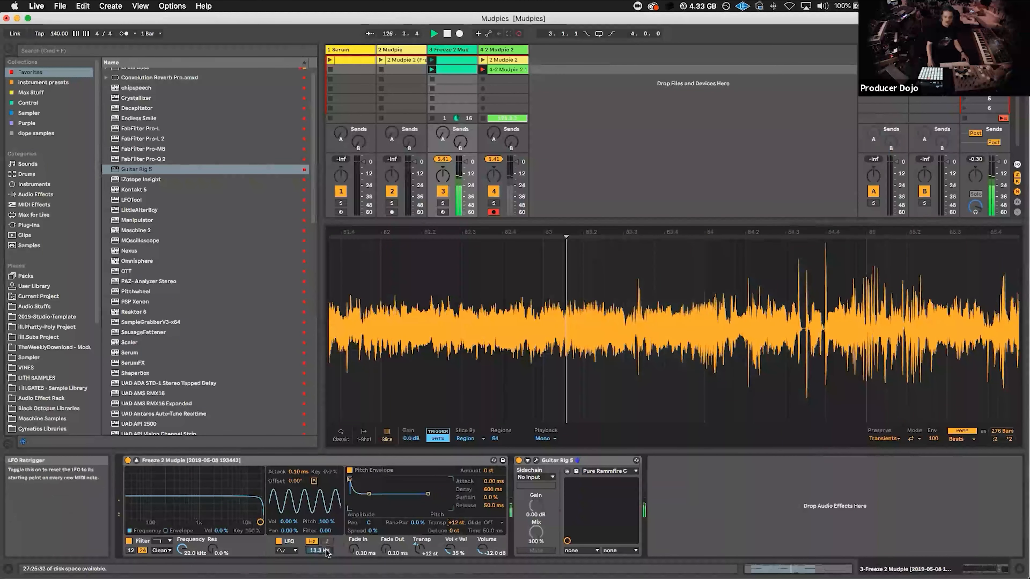
pyautogui.moveTo(327, 552); pyautogui.dragTo(326, 578)
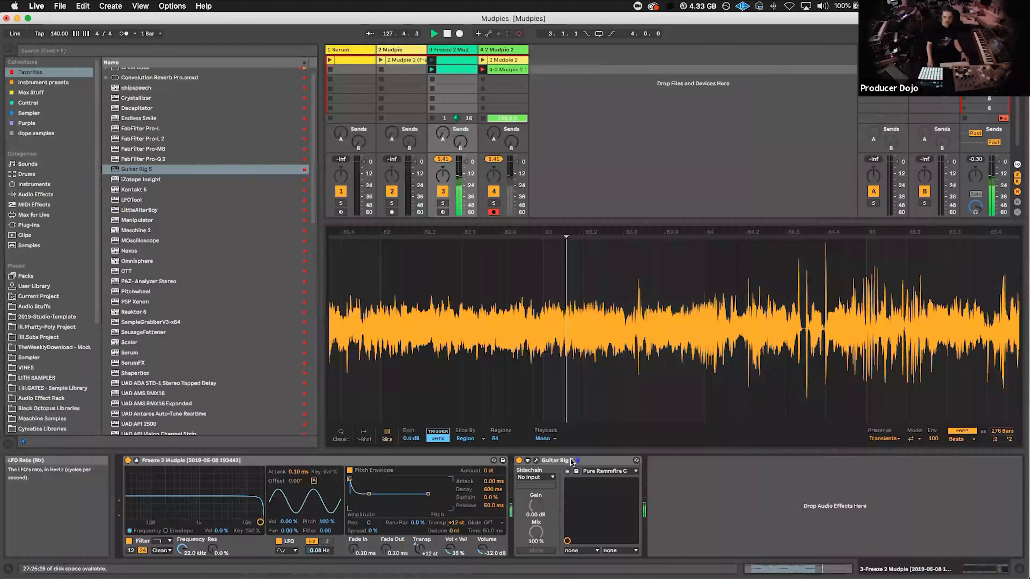
# Step: Reopen Guitar Rig and switch on Runaway in the Grain Dispenser container
pyautogui.click(536, 460)
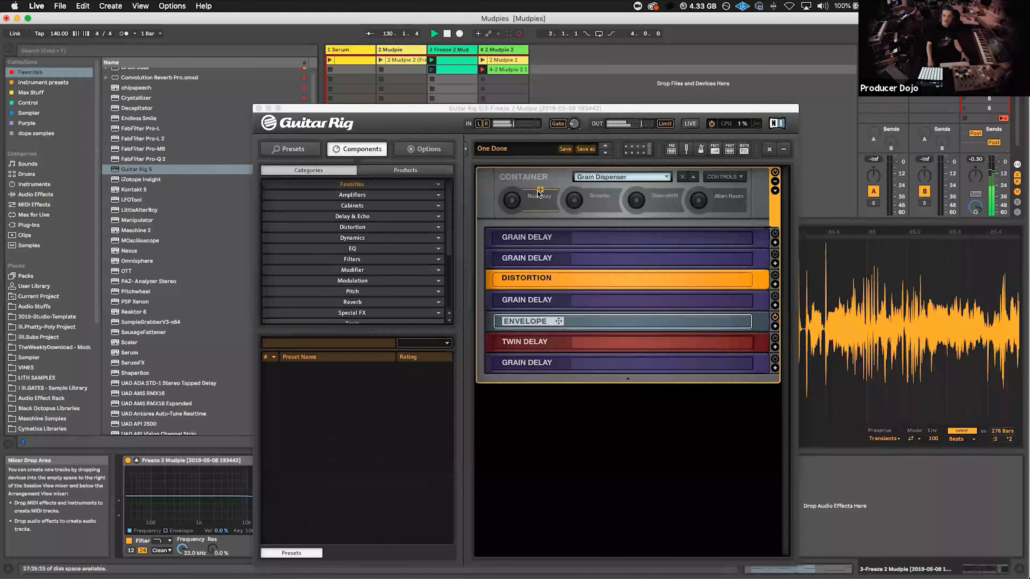
pyautogui.click(511, 198)
pyautogui.click(615, 187)
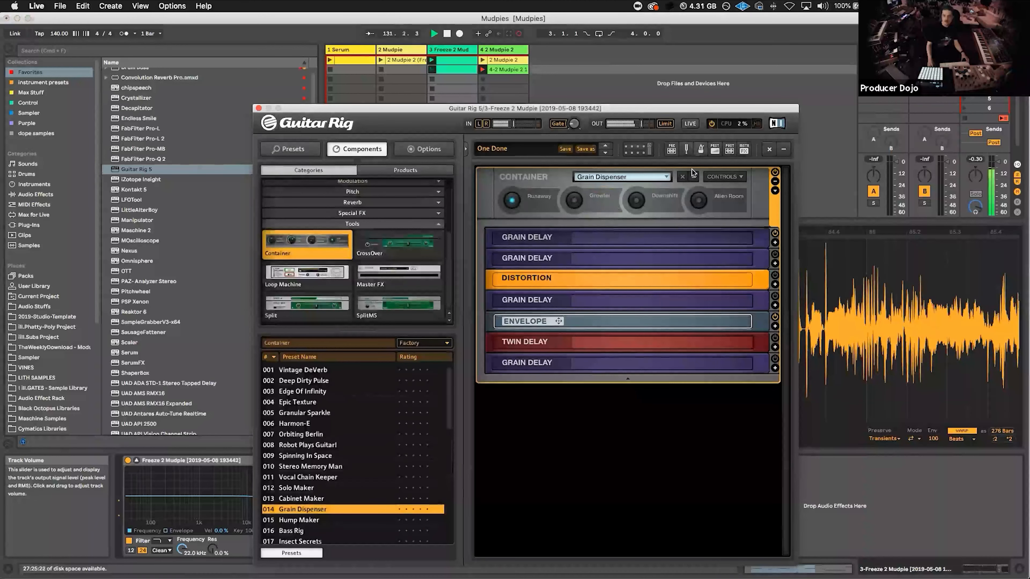
# Step: Switch the container preset to Deep Dirty Pulse and finally to Something Is
pyautogui.click(664, 177)
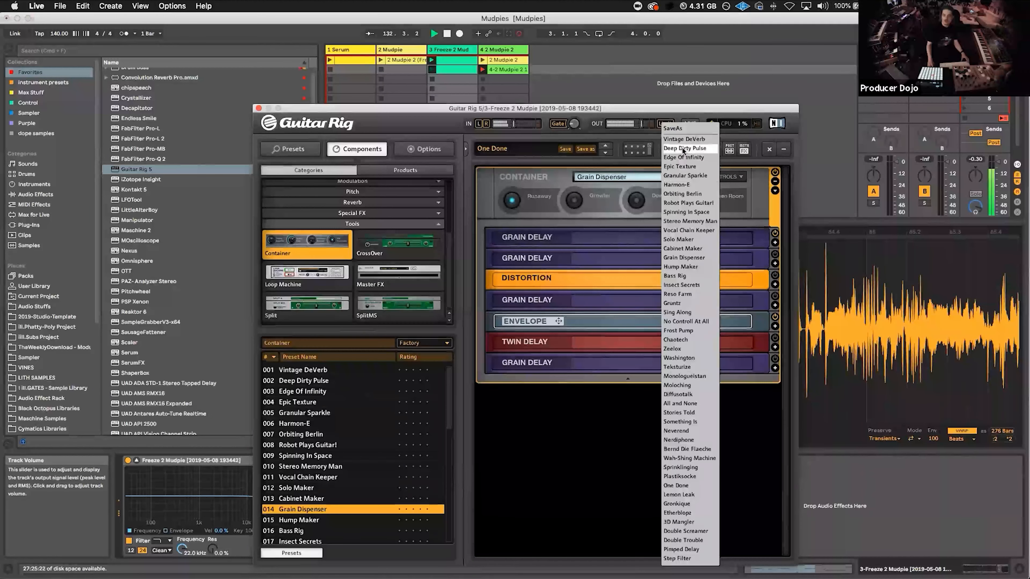
pyautogui.click(681, 165)
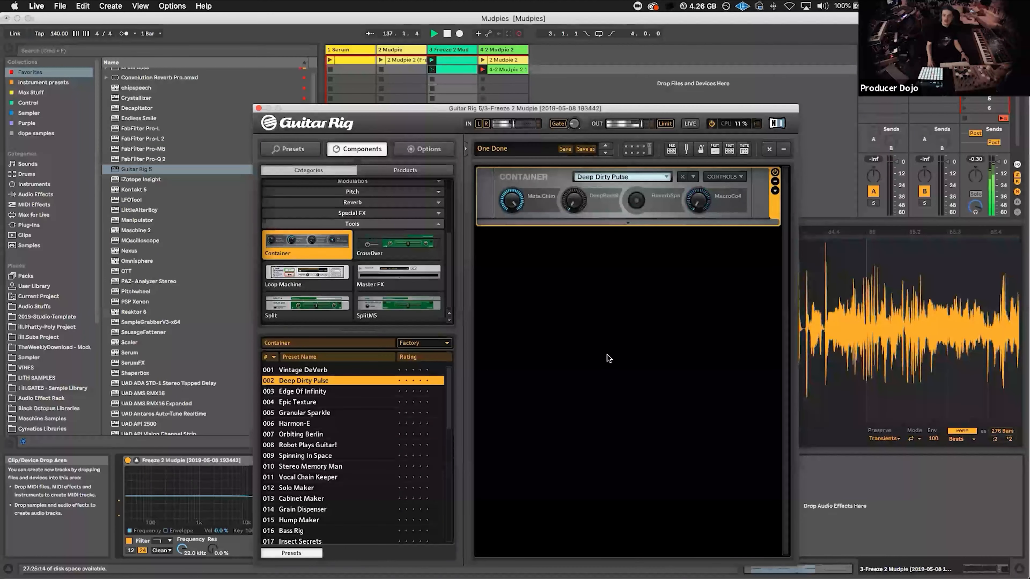
pyautogui.click(665, 178)
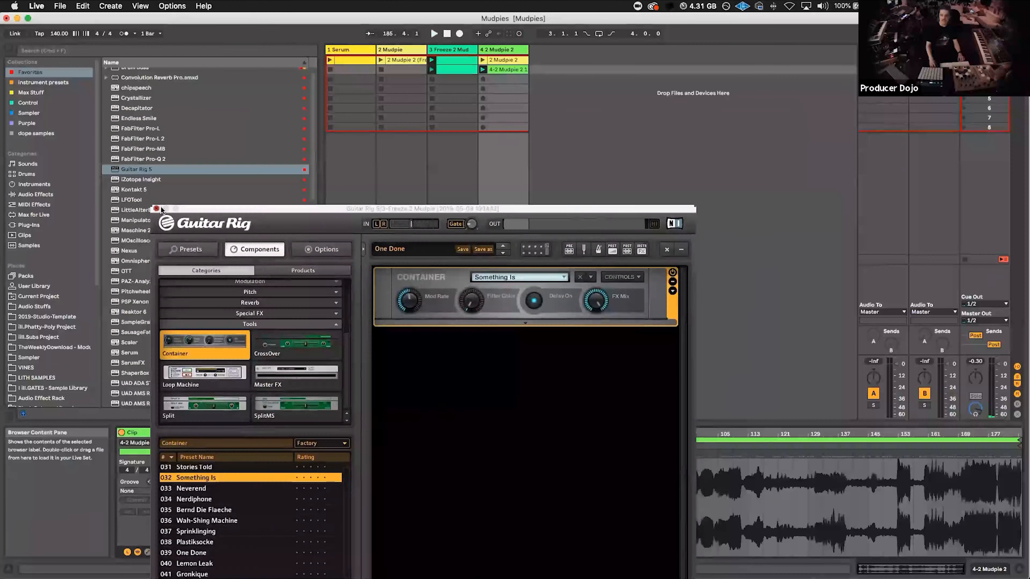
# Step: Close the Guitar Rig window, play back the resampled 4-2 Mudpie 2 clip and stop the Freeze 2 Mudpie track's clip
pyautogui.click(156, 208)
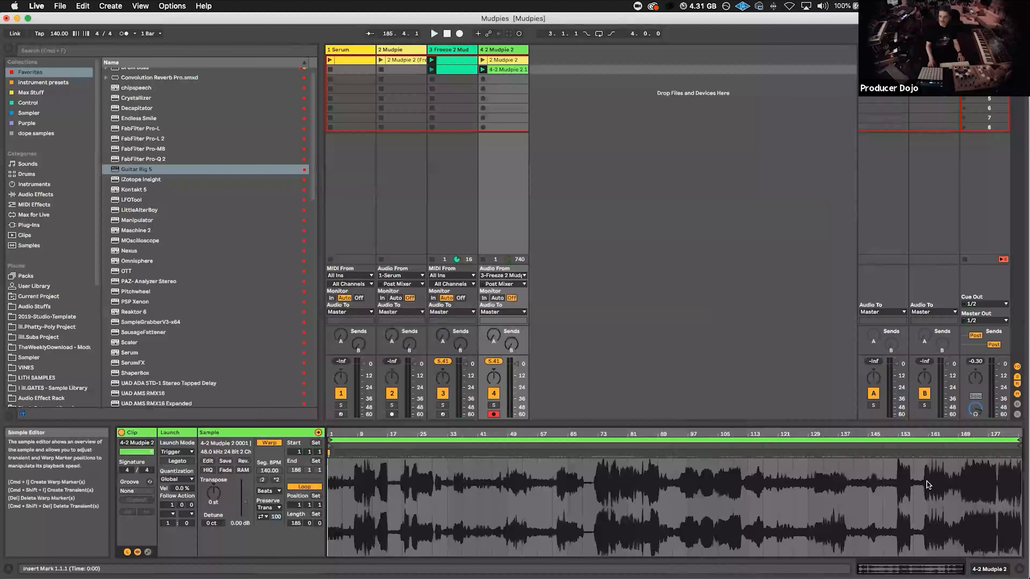
pyautogui.press('space')
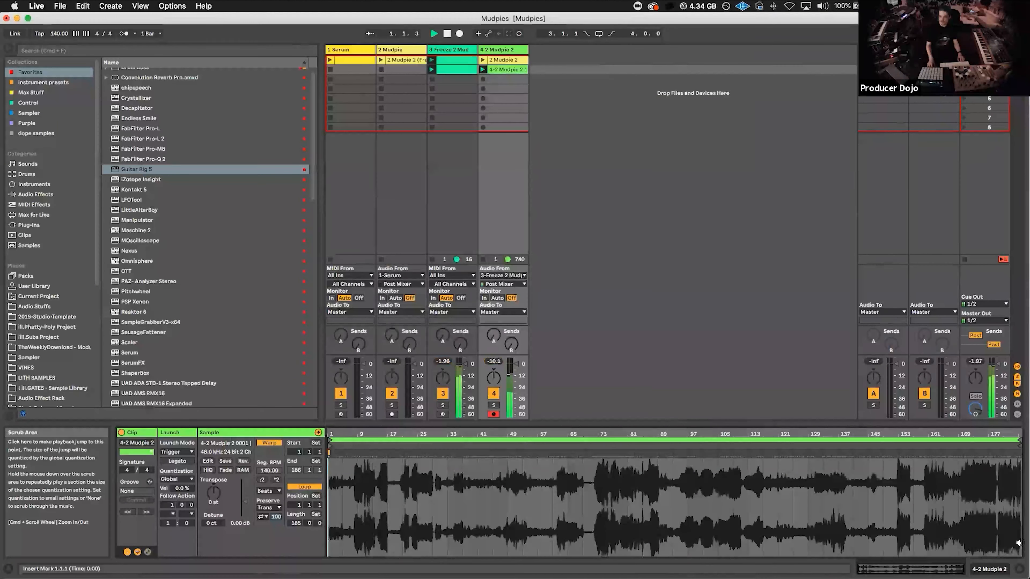
pyautogui.click(432, 78)
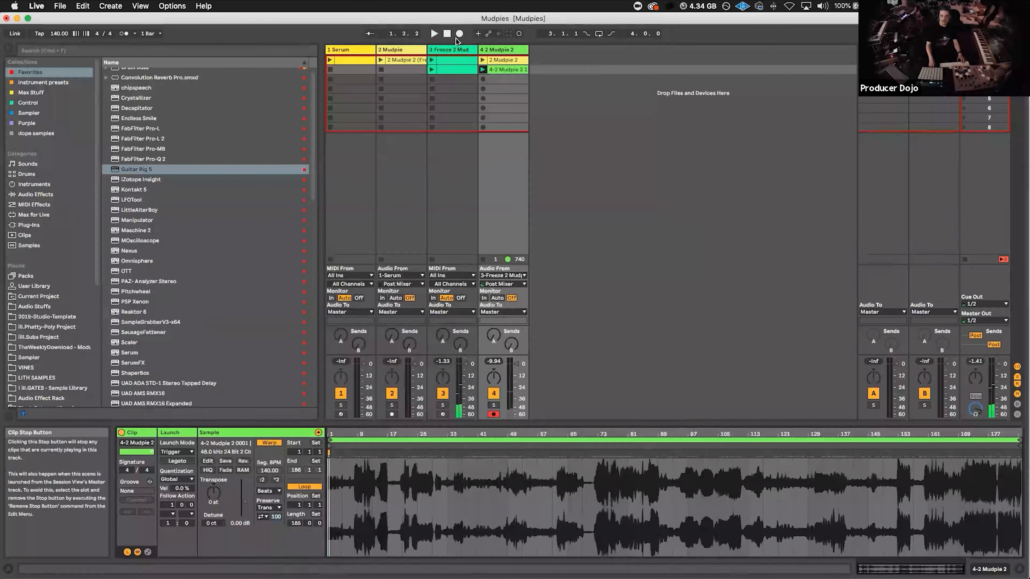
# Step: Review the Freeze 2 Mudpie track's devices and the resampled clip's waveform, and start a new browser search
pyautogui.doubleClick(450, 49)
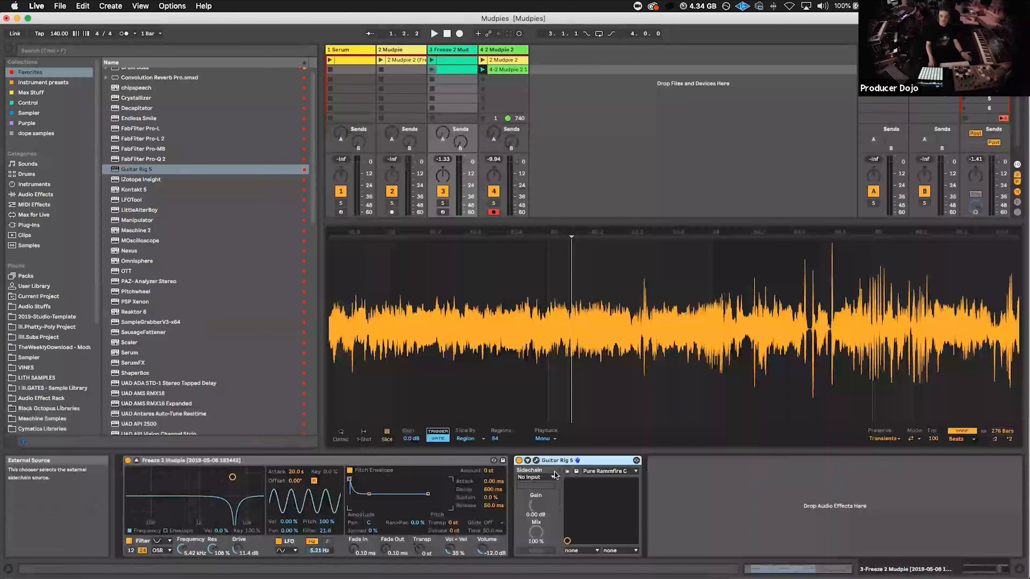
pyautogui.click(509, 70)
pyautogui.doubleClick(509, 71)
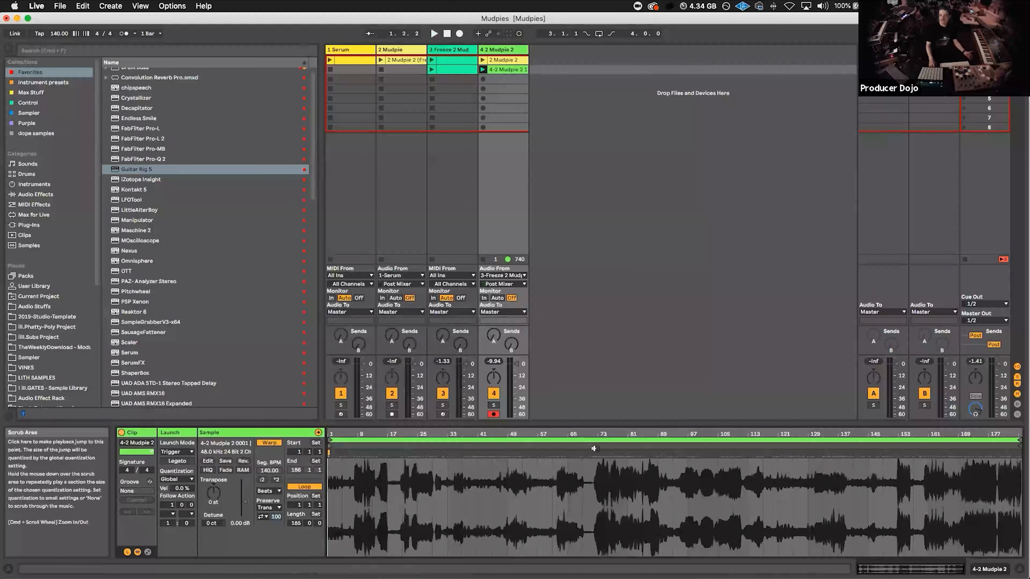
pyautogui.click(518, 82)
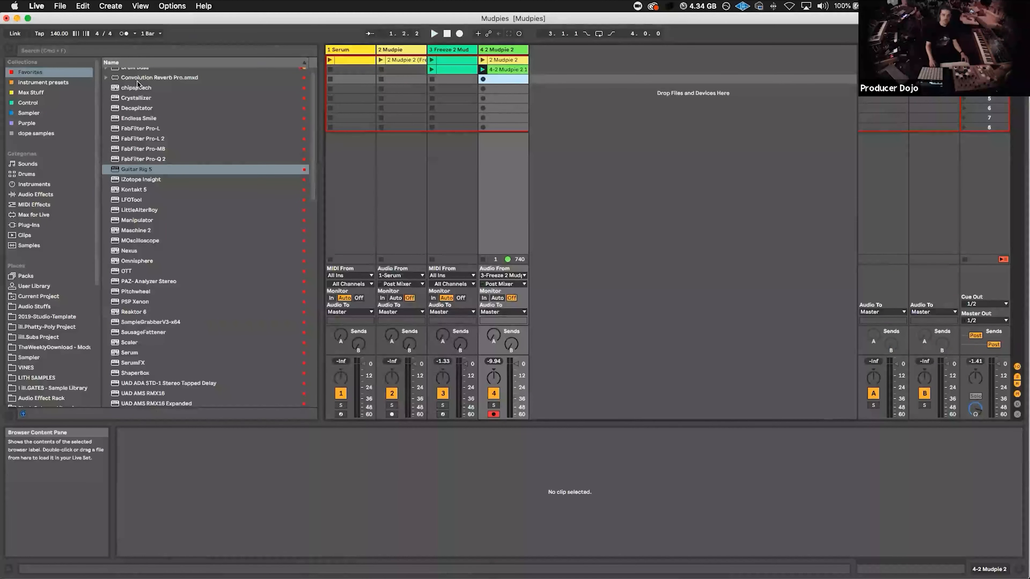
pyautogui.click(171, 45)
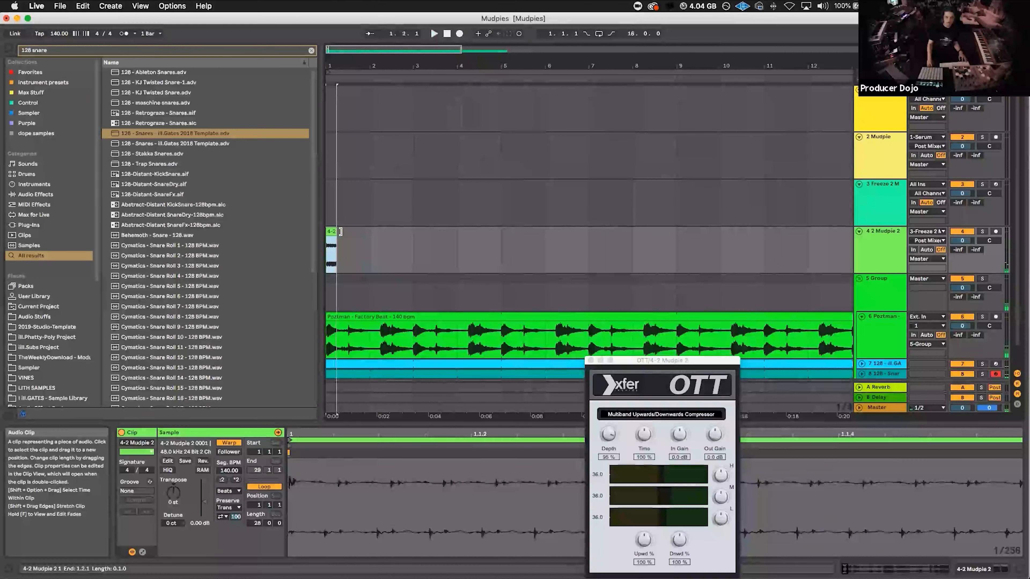
# Step: Lengthen the 4-2 Mudpie 2 arrangement clip to two beats, copy it to 2.2.1 and play from the start
pyautogui.moveTo(340, 232); pyautogui.dragTo(394, 246)
pyautogui.press('space')
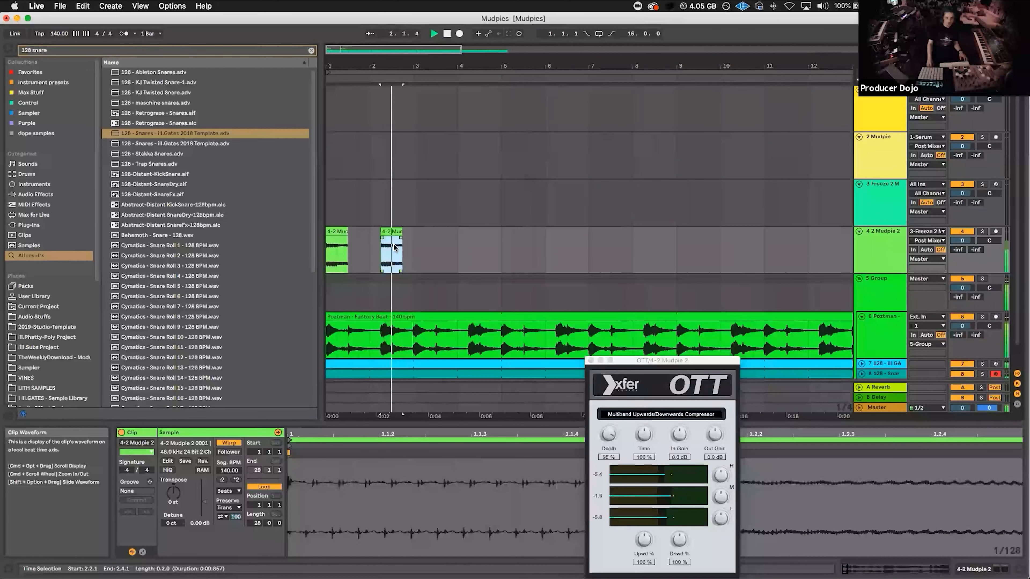
pyautogui.click(328, 261)
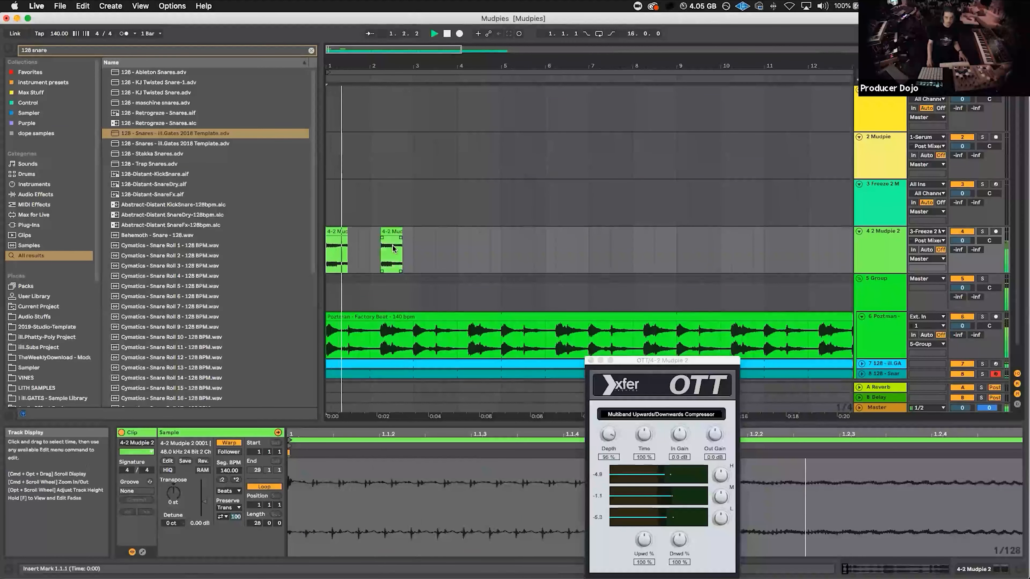
# Step: Split the copied Mudpie clip at 2.3.1, stop playback and clear the OTT window out of the way
pyautogui.click(397, 230)
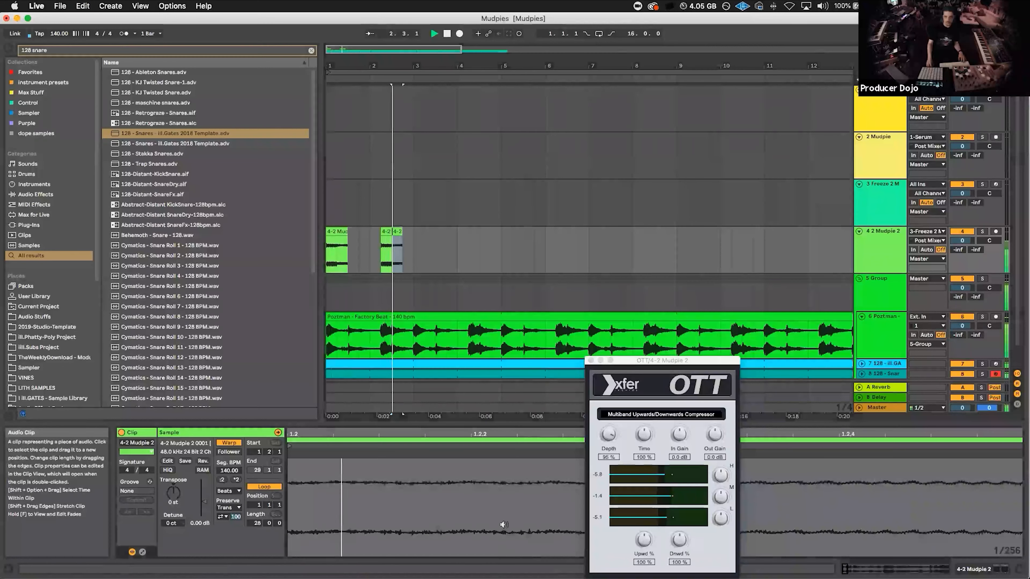
pyautogui.press('space')
pyautogui.moveTo(503, 435); pyautogui.dragTo(341, 373)
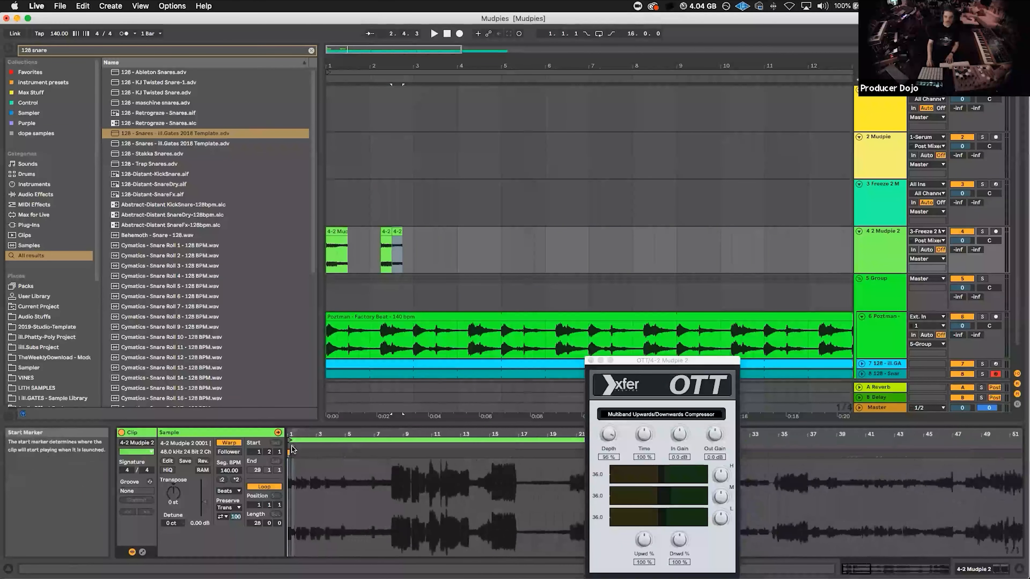
pyautogui.moveTo(630, 361); pyautogui.dragTo(654, 0)
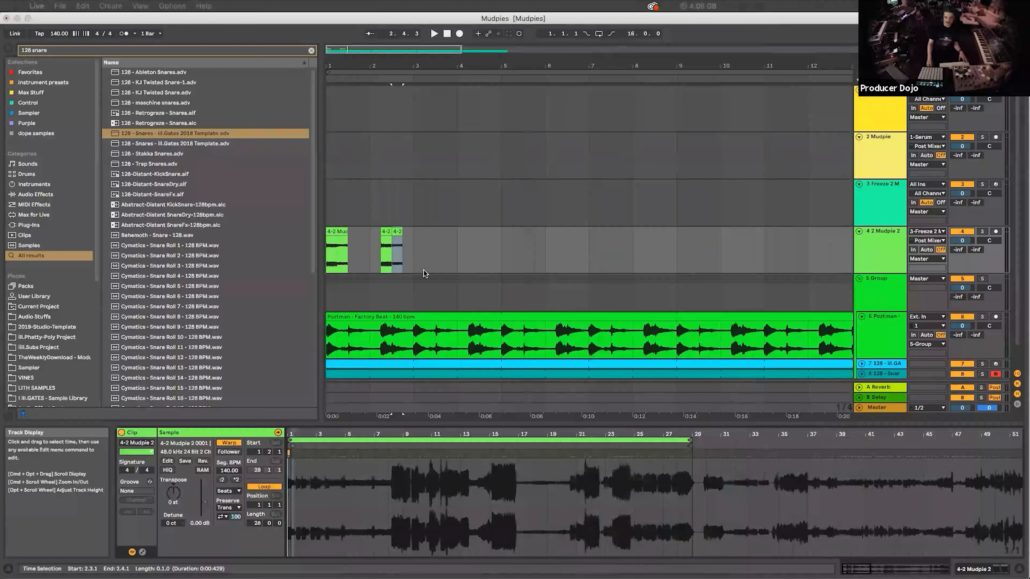
# Step: Audition the arrangement from the first Mudpie clip and copy a one-beat piece to 1.3.1
pyautogui.click(333, 231)
pyautogui.press('space')
pyautogui.click(385, 231)
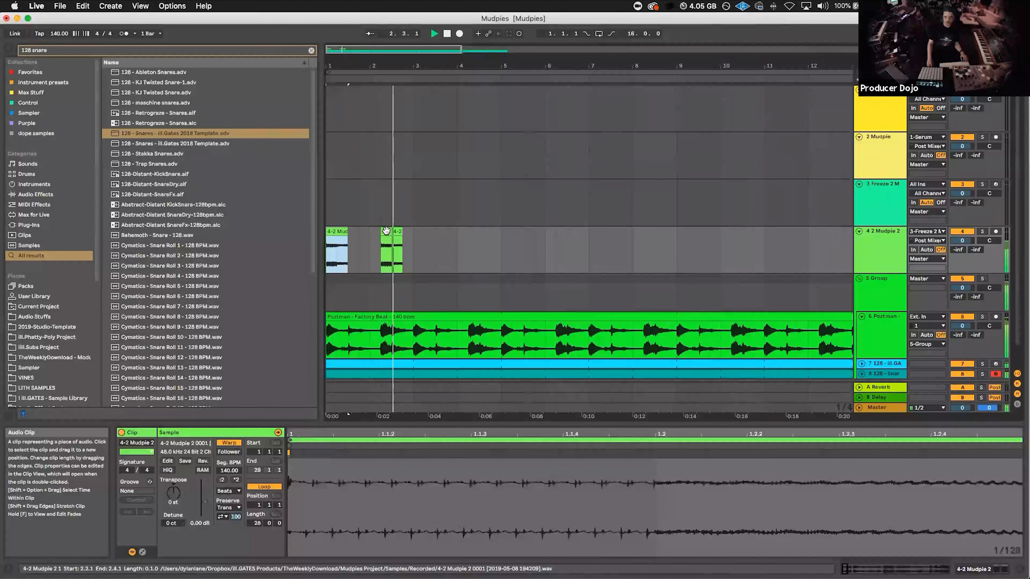
pyautogui.press('space')
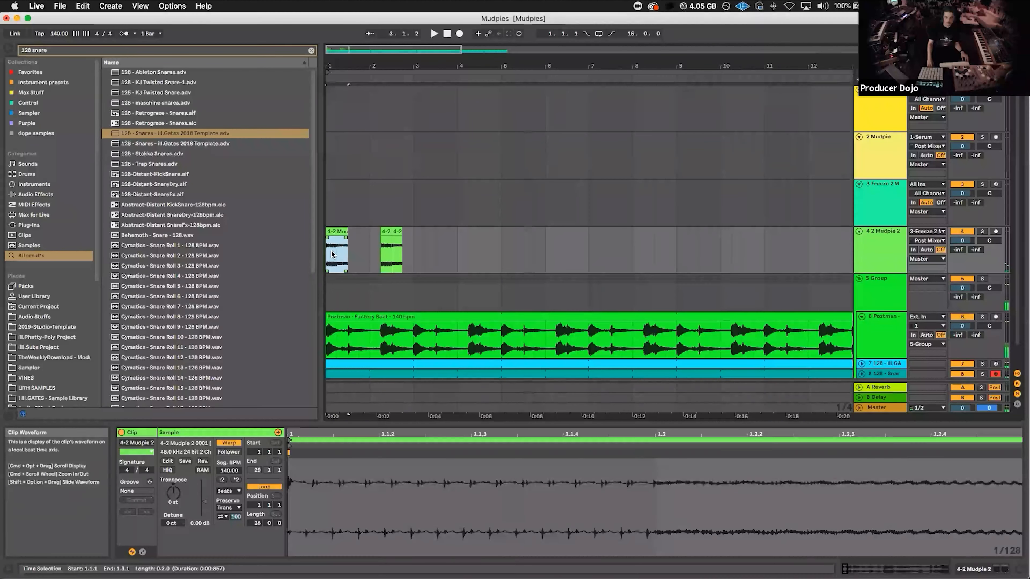
pyautogui.moveTo(386, 232); pyautogui.dragTo(352, 259)
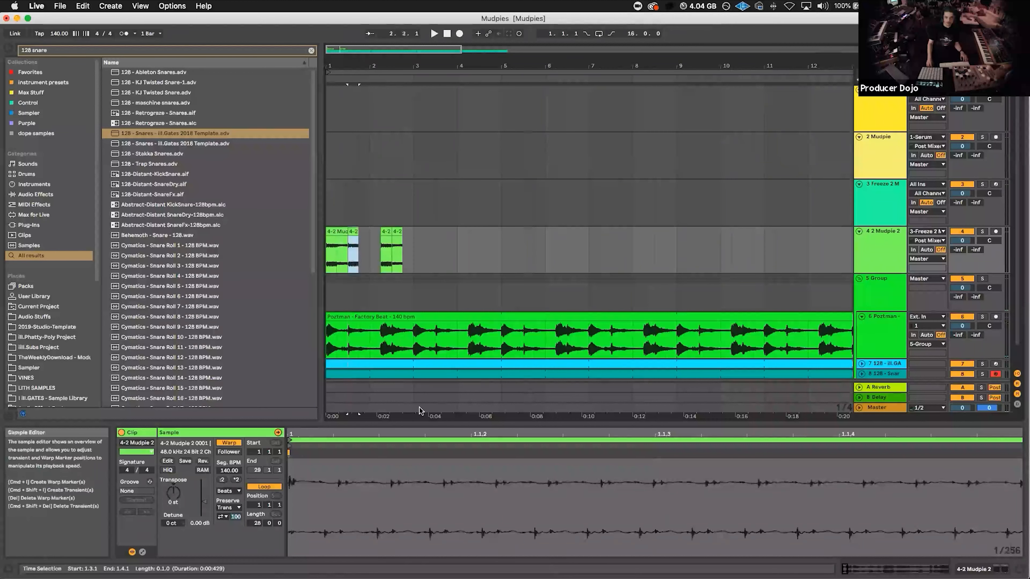
# Step: Shorten the loop of the one-beat clip at 1.3.1 to one bar, from bar 1 to bar 2
pyautogui.moveTo(885, 434); pyautogui.dragTo(884, 377)
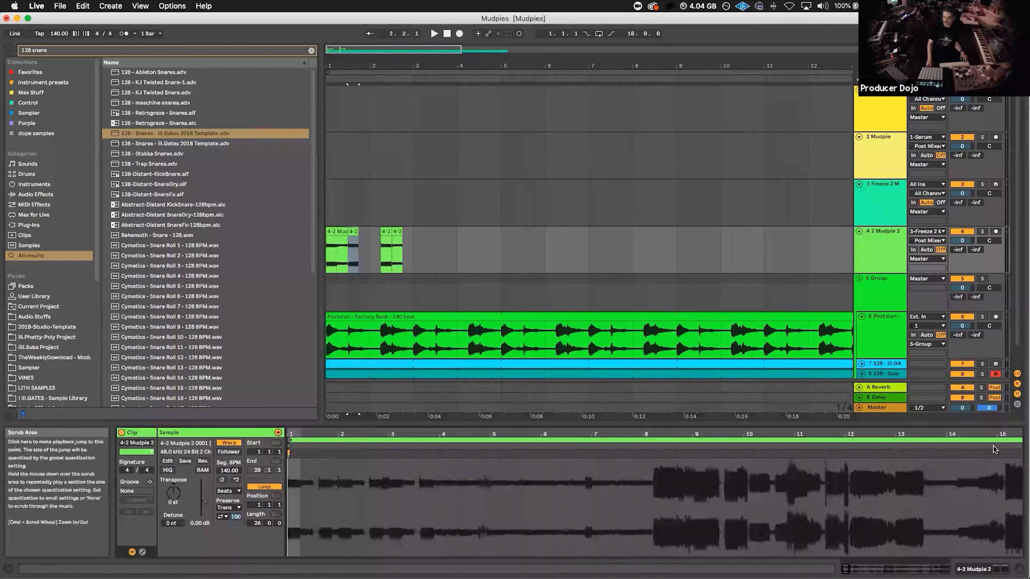
pyautogui.moveTo(1019, 440); pyautogui.dragTo(355, 457)
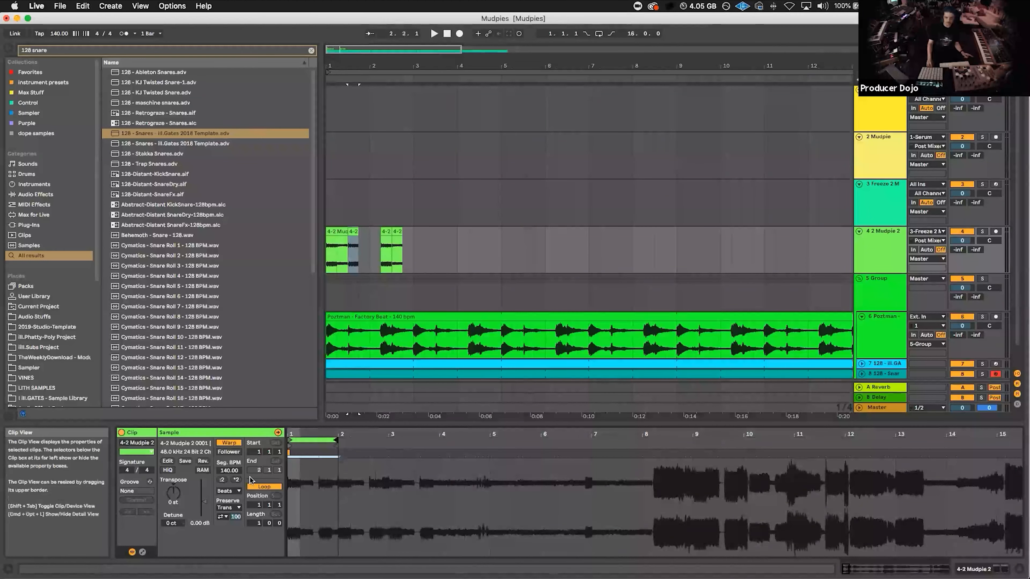
pyautogui.moveTo(297, 435); pyautogui.dragTo(297, 381)
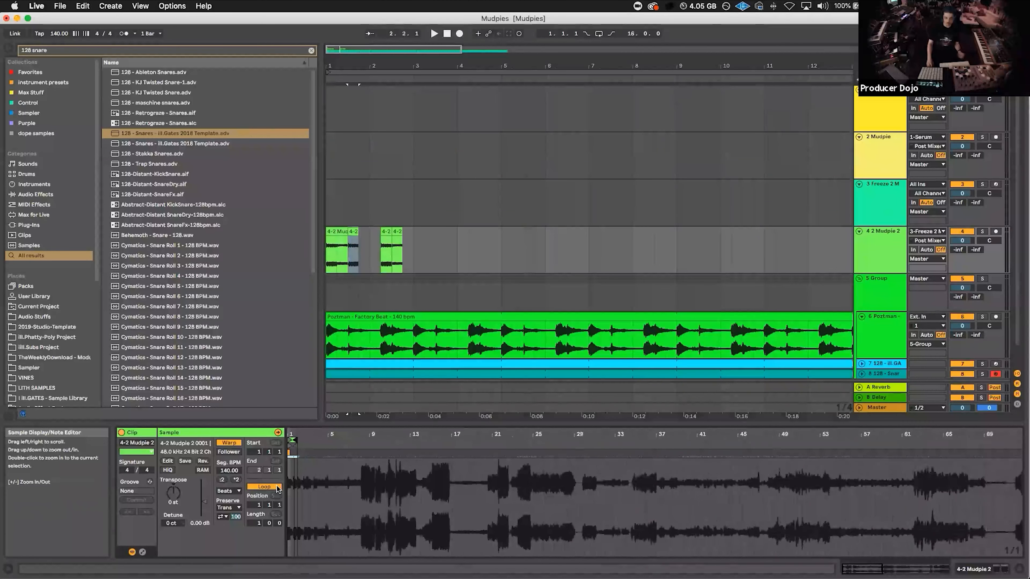
pyautogui.scroll(-1, 367, 299)
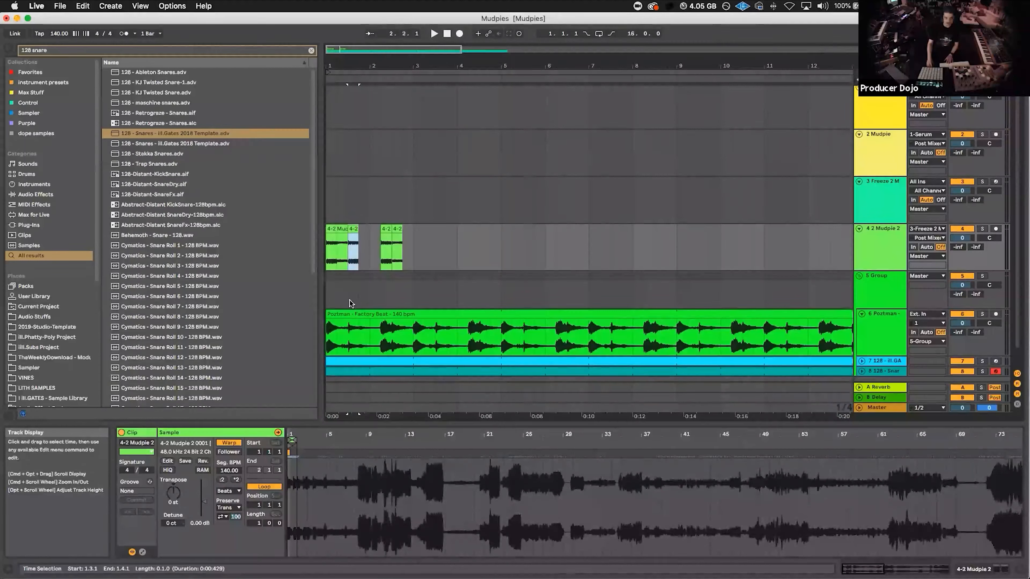
# Step: Move the clip's one-bar loop position through bars 5, 13 and 25 to about bar 31, playing the clip to audition the material
pyautogui.click(261, 505)
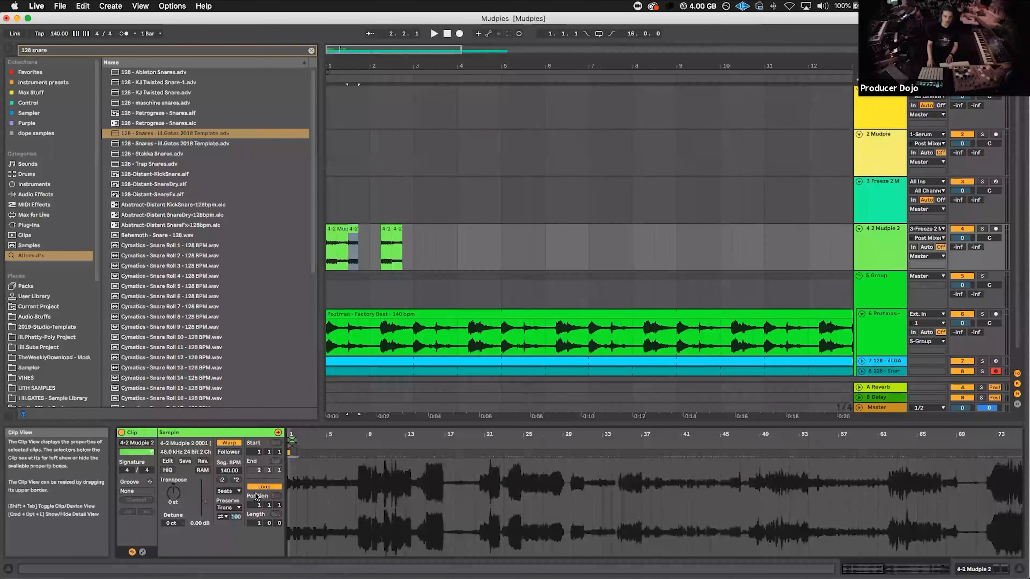
pyautogui.moveTo(253, 505); pyautogui.dragTo(253, 507)
pyautogui.press('space')
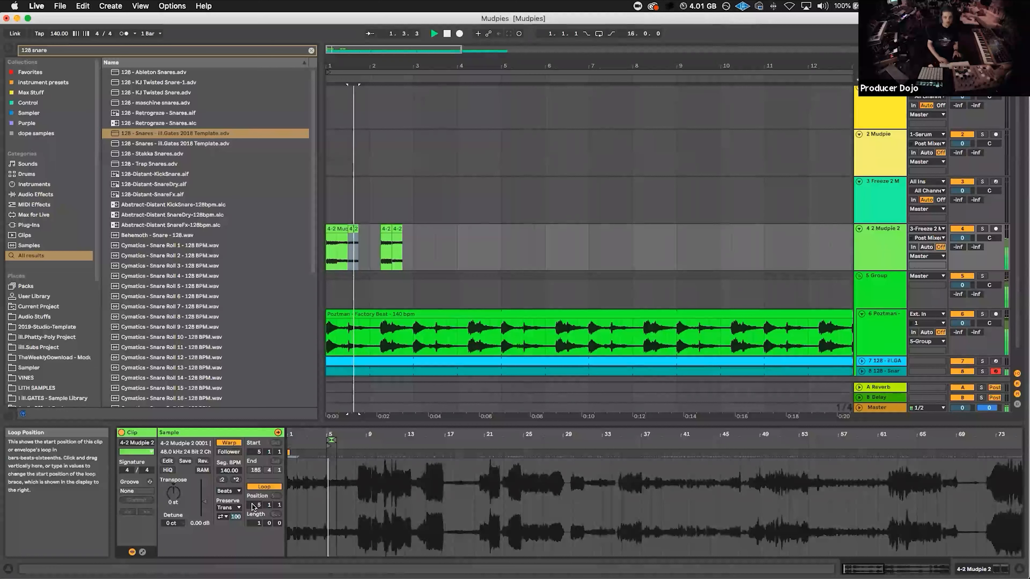
pyautogui.moveTo(253, 506); pyautogui.dragTo(253, 507)
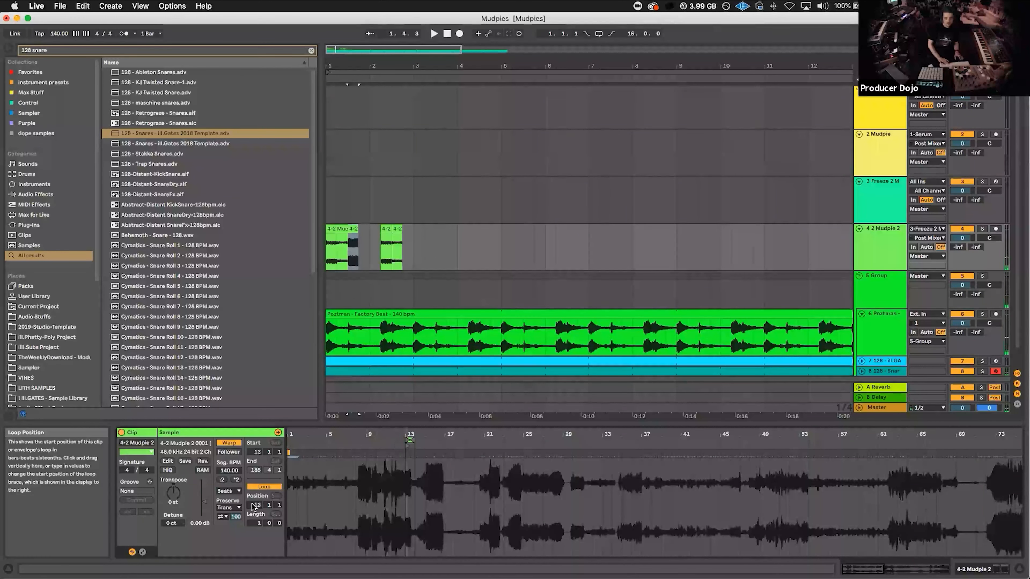
pyautogui.moveTo(253, 506); pyautogui.dragTo(253, 506)
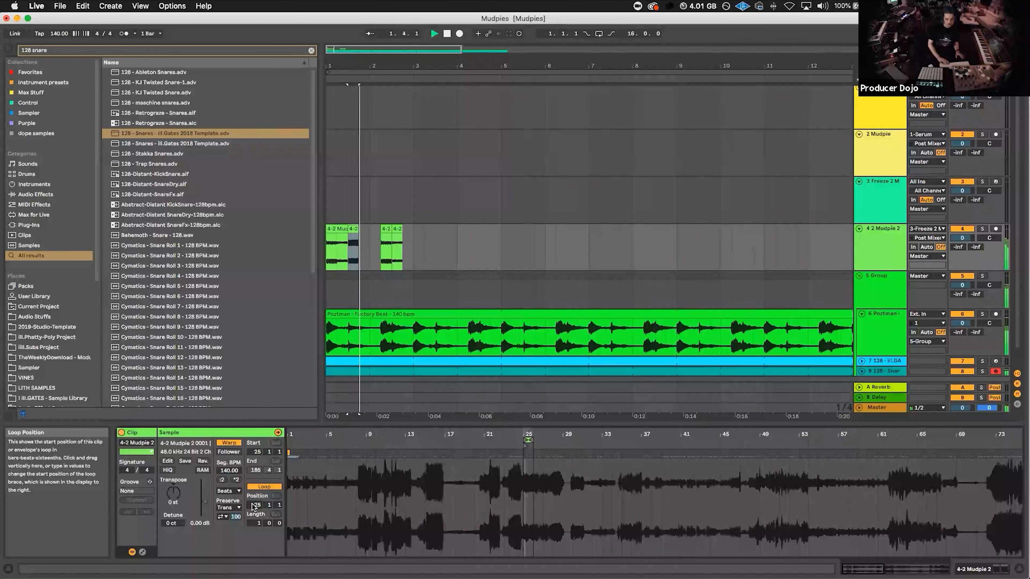
pyautogui.moveTo(253, 506); pyautogui.dragTo(253, 506)
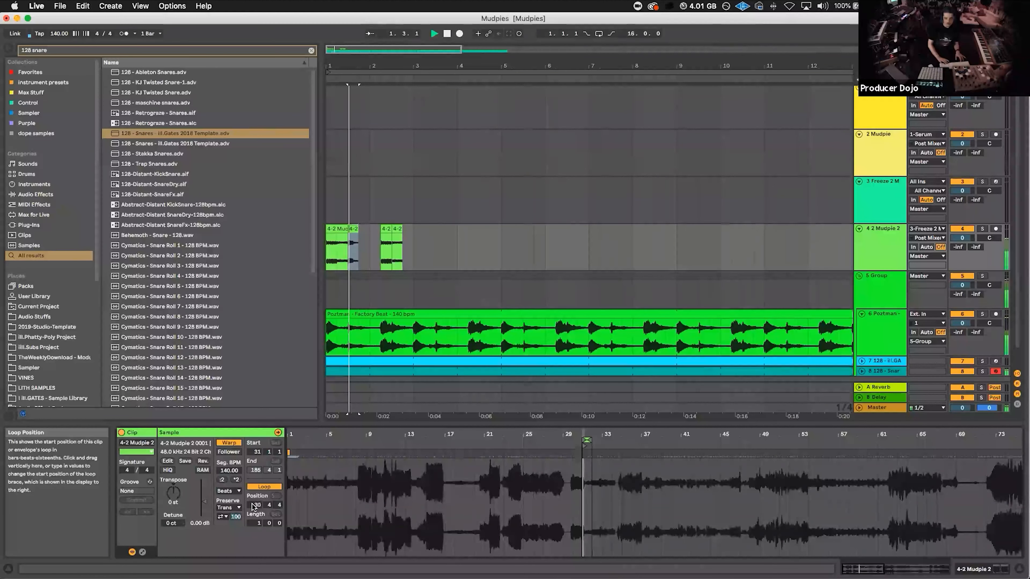
# Step: Move the one-bar loop of the clip at 1.3.1 through bars 74, 12 and 9, playing the clip to audition each area
pyautogui.moveTo(253, 507); pyautogui.dragTo(259, 475)
pyautogui.press('space')
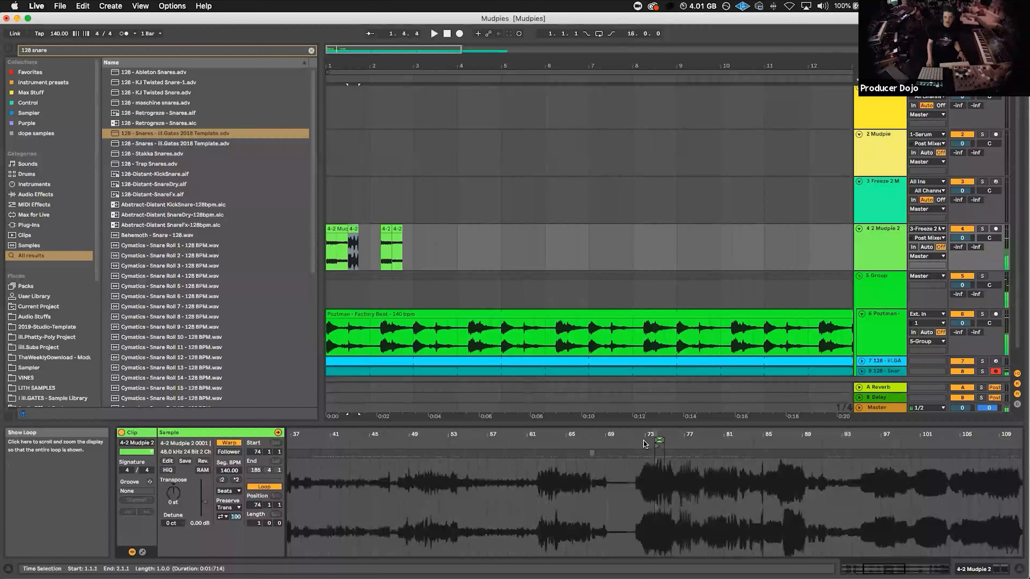
pyautogui.moveTo(665, 433); pyautogui.dragTo(530, 437)
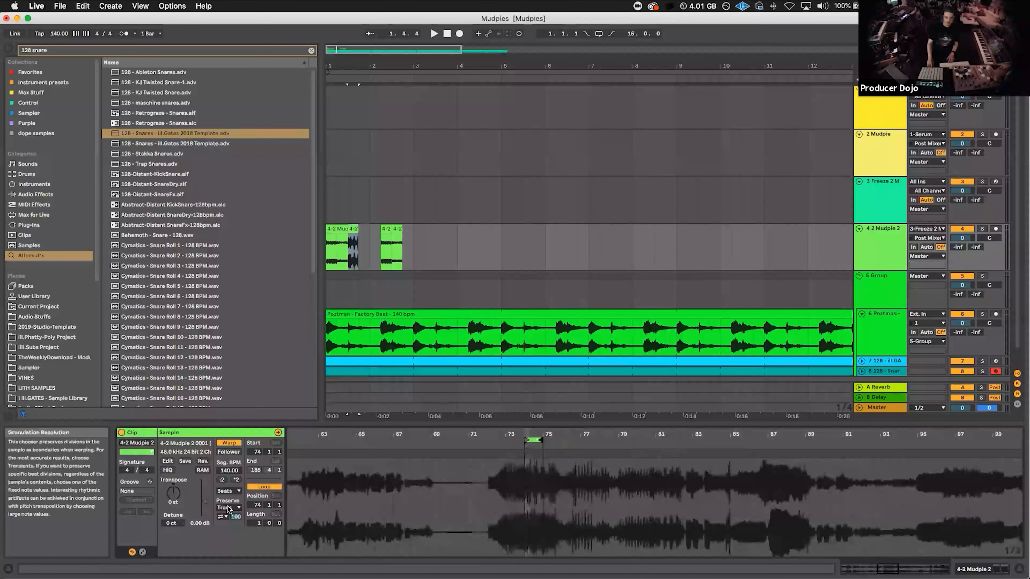
pyautogui.moveTo(258, 504); pyautogui.dragTo(258, 529)
pyautogui.press('space')
pyautogui.moveTo(522, 435)
pyautogui.mouseDown()
pyautogui.moveTo(521, 448)
pyautogui.moveTo(383, 444)
pyautogui.moveTo(406, 441)
pyautogui.mouseUp()
pyautogui.press('space')
pyautogui.press('space')
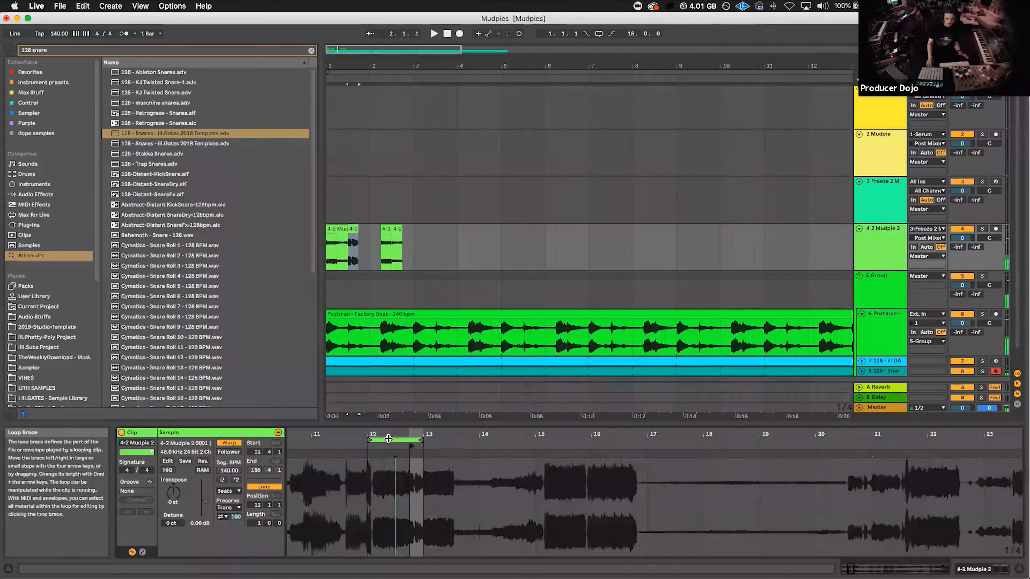
pyautogui.moveTo(257, 506); pyautogui.dragTo(257, 517)
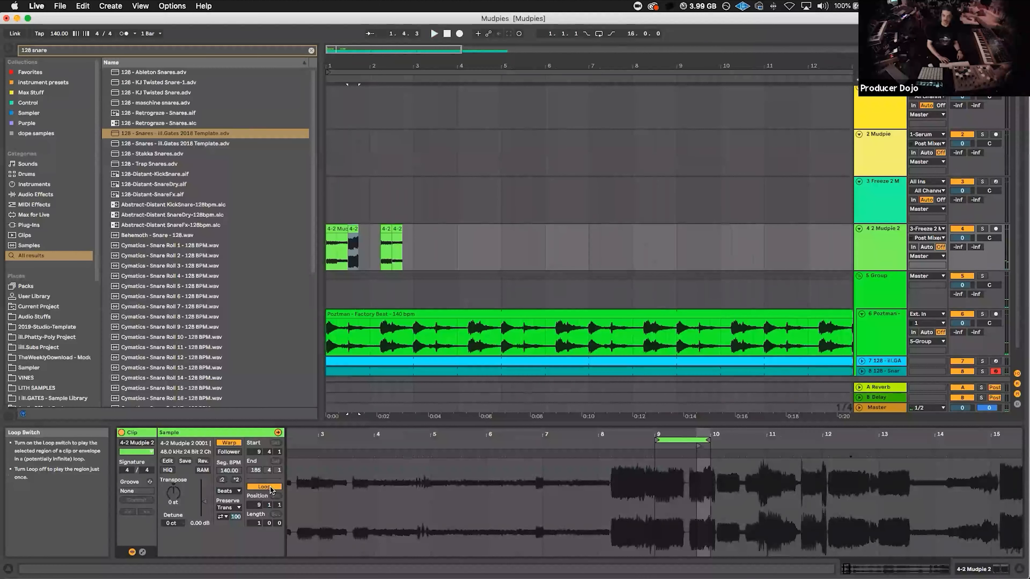
# Step: Step the loop position of the clip at 1.3.1 forward bar by bar to bar 36 while auditioning it
pyautogui.click(257, 505)
pyautogui.press('Up')
pyautogui.press('Up')
pyautogui.press('Up')
pyautogui.press('Up')
pyautogui.press('Up')
pyautogui.press('Up')
pyautogui.press('Up')
pyautogui.press('Up')
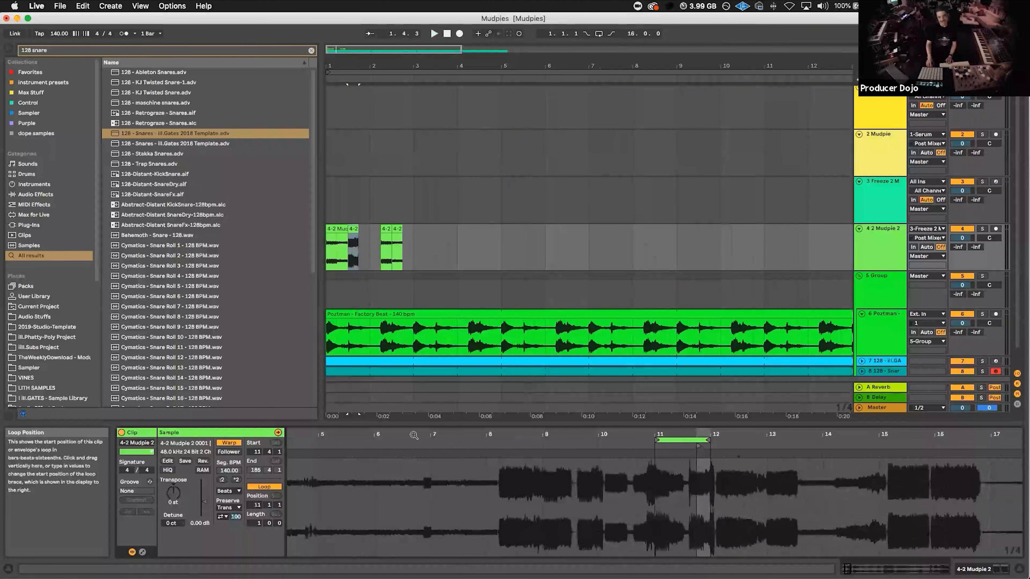
pyautogui.press('Up')
pyautogui.press('Up')
pyautogui.press('Up')
pyautogui.press('Up')
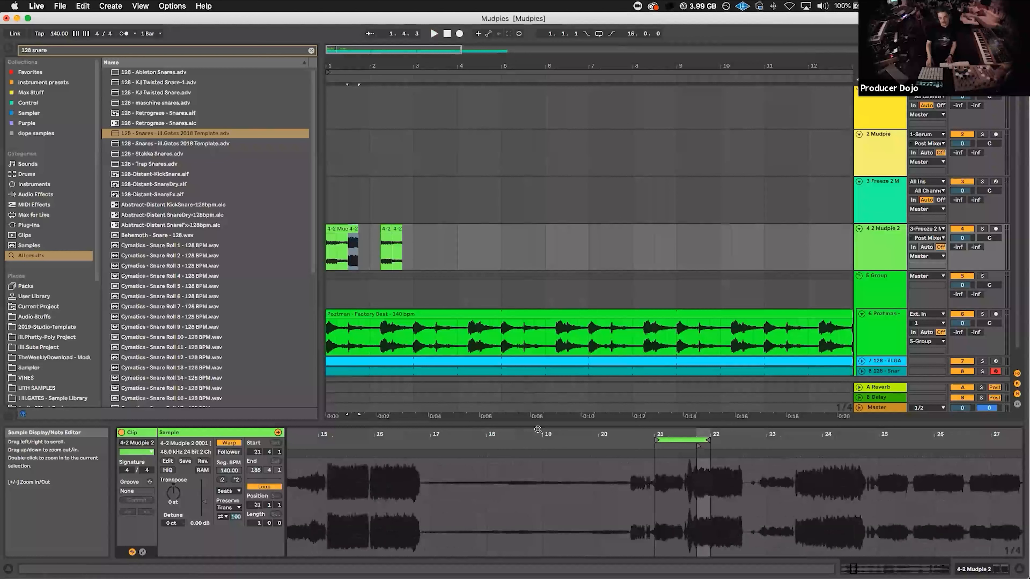
pyautogui.press('Up')
pyautogui.press('Up')
pyautogui.press('Up')
pyautogui.press('Up')
pyautogui.press('Up')
pyautogui.press('Up')
pyautogui.press('Up')
pyautogui.press('Up')
pyautogui.press('Up')
pyautogui.press('Up')
pyautogui.press('Up')
pyautogui.press('Up')
pyautogui.press('Up')
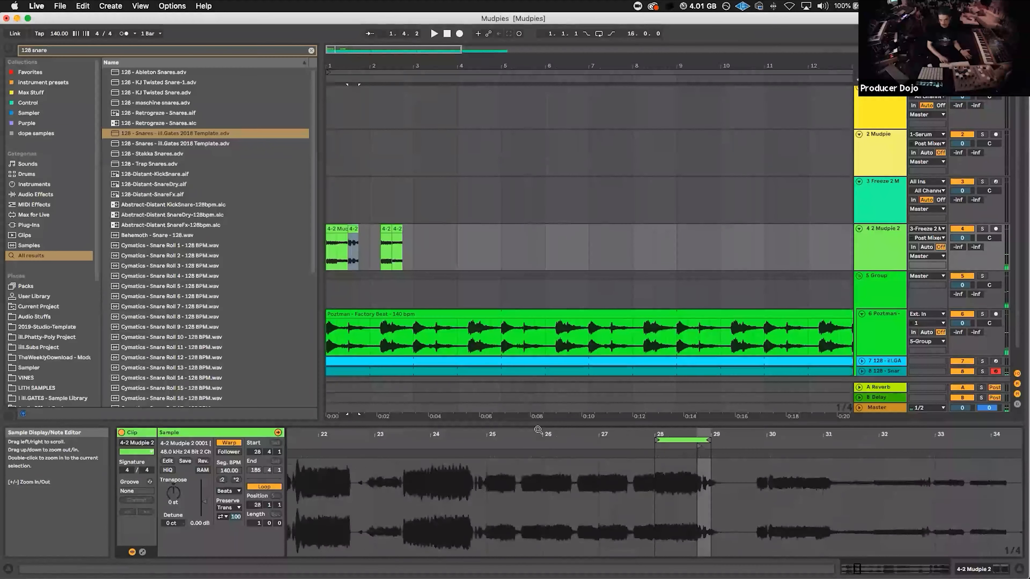
pyautogui.press('Up')
pyautogui.press('Up')
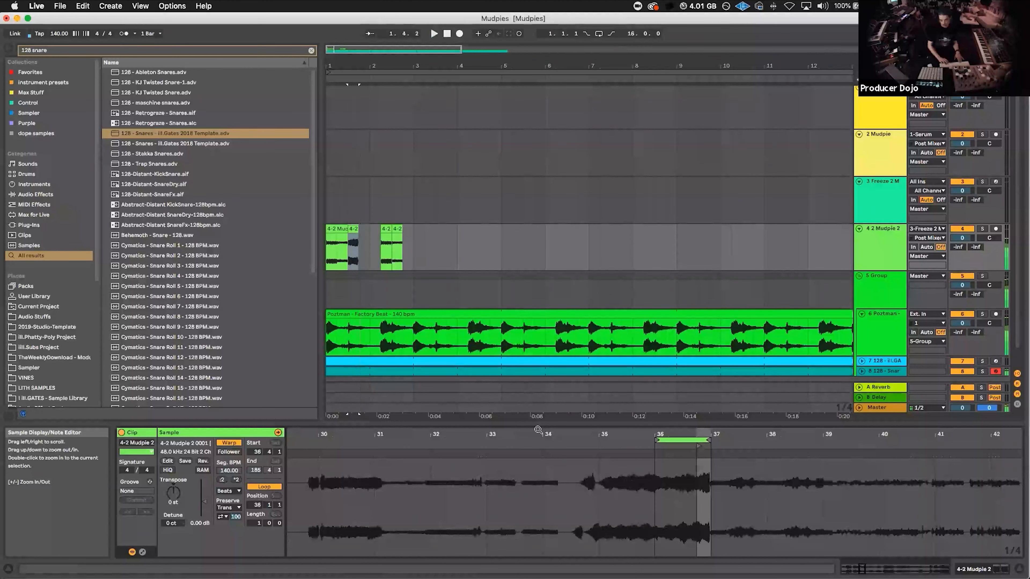
pyautogui.press('Up')
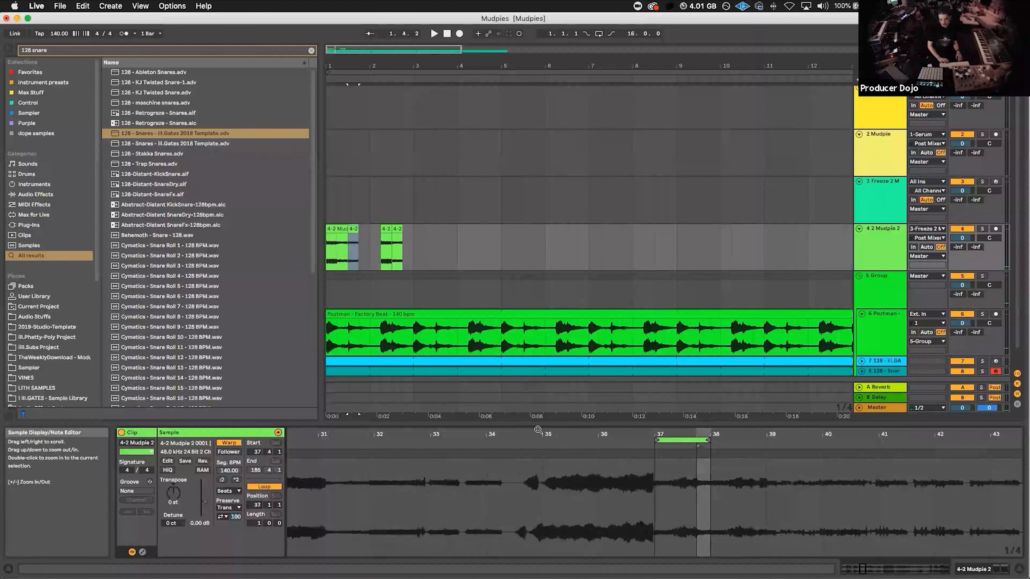
pyautogui.press('Down')
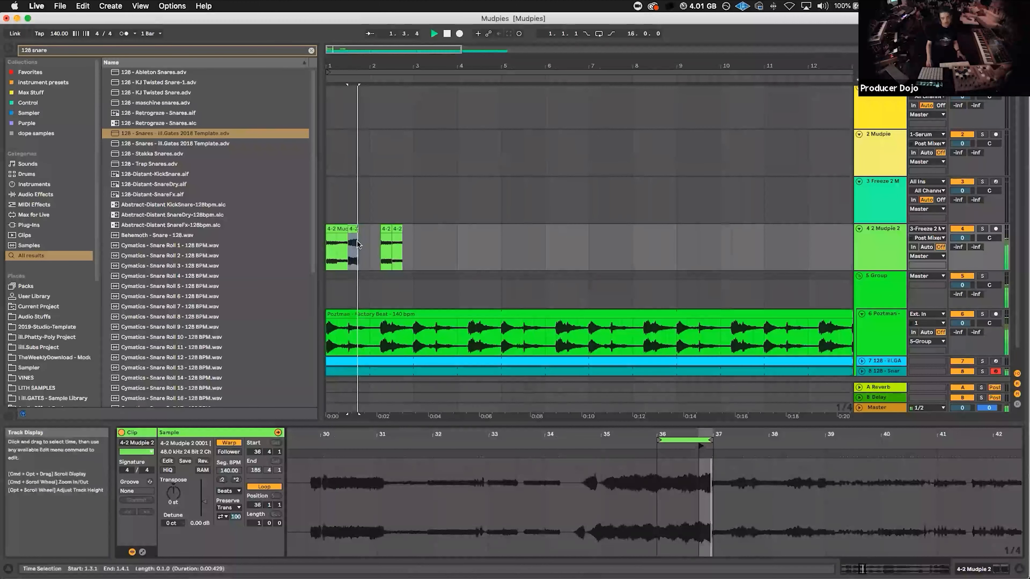
# Step: Shorten the loop of the clip at 2.2.1 to one bar, shift its loop position, and copy the 1.3.1 piece to 2.4.1
pyautogui.click(342, 231)
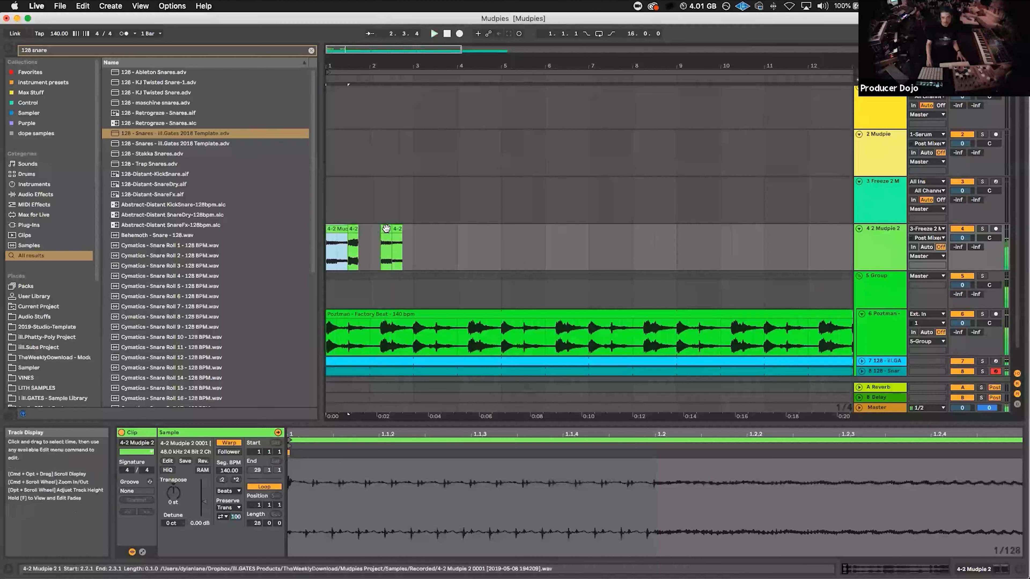
pyautogui.click(386, 245)
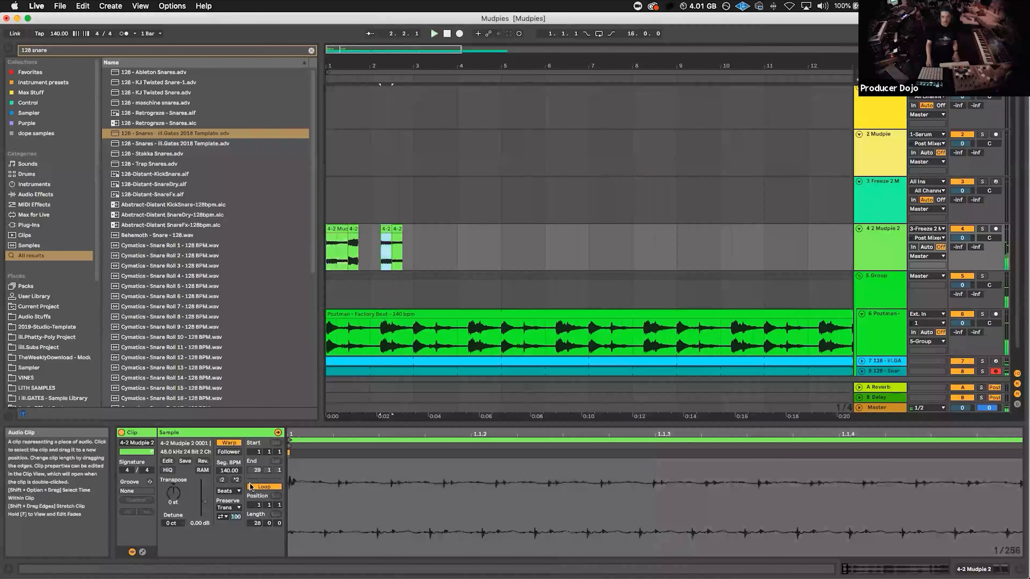
pyautogui.click(252, 507)
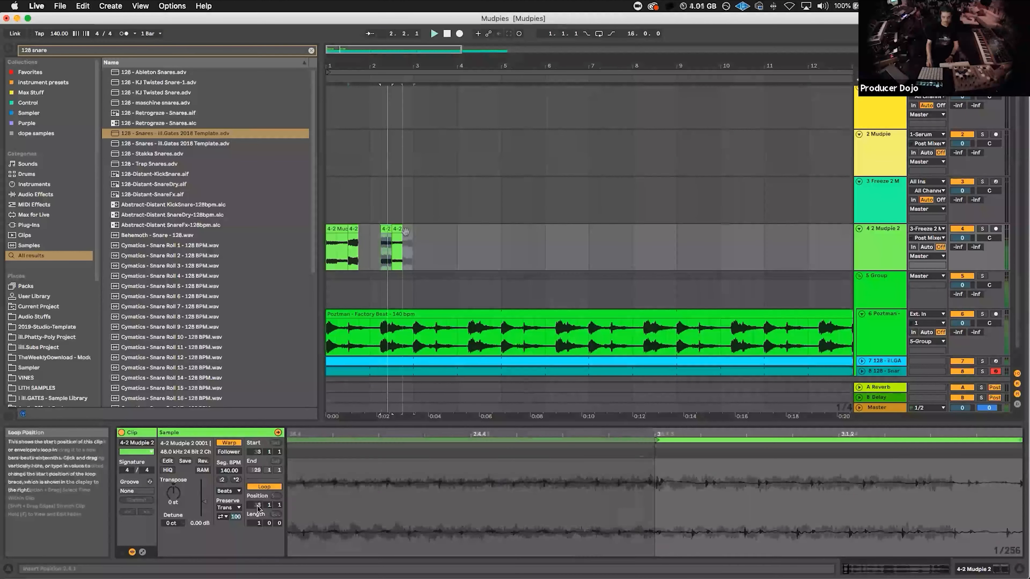
pyautogui.click(406, 230)
# Step: Shorten the loop of the clip at 2.3.1 to one bar and audition it with the loop position at bars 10 and 12
pyautogui.click(397, 228)
pyautogui.press('space')
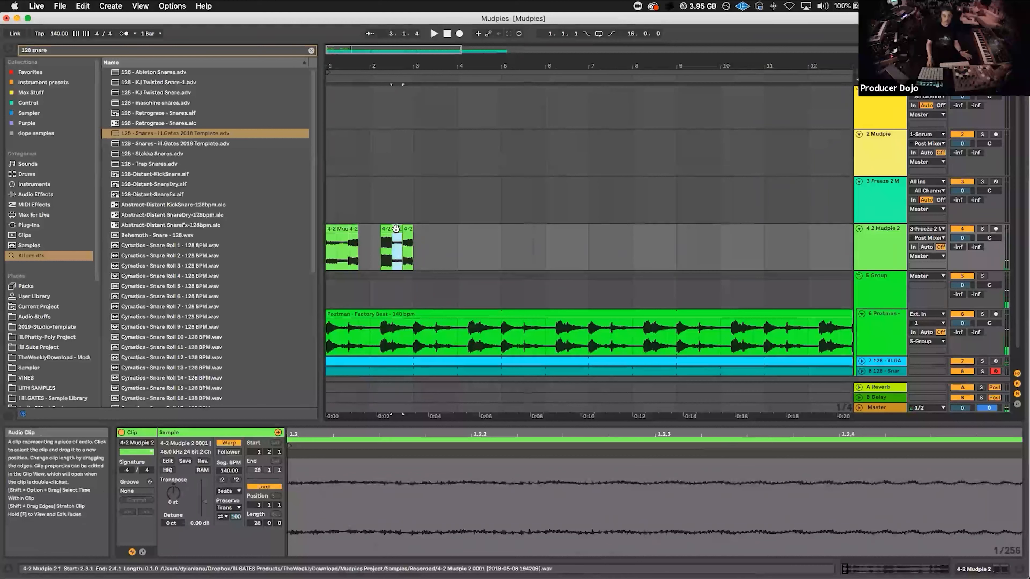
pyautogui.click(260, 523)
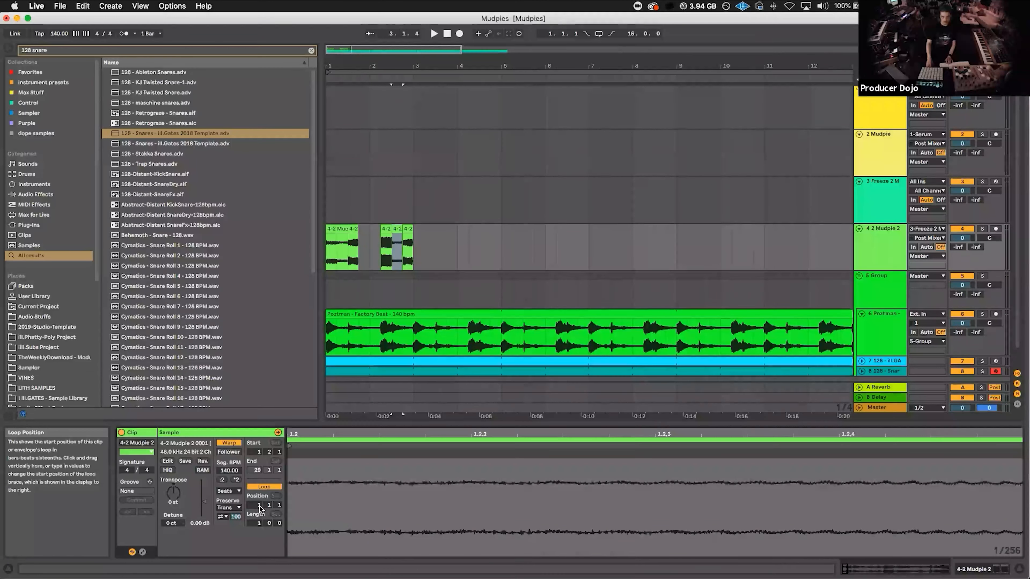
pyautogui.moveTo(260, 507); pyautogui.dragTo(260, 496)
pyautogui.press('Up')
pyautogui.press('Up')
pyautogui.press('Up')
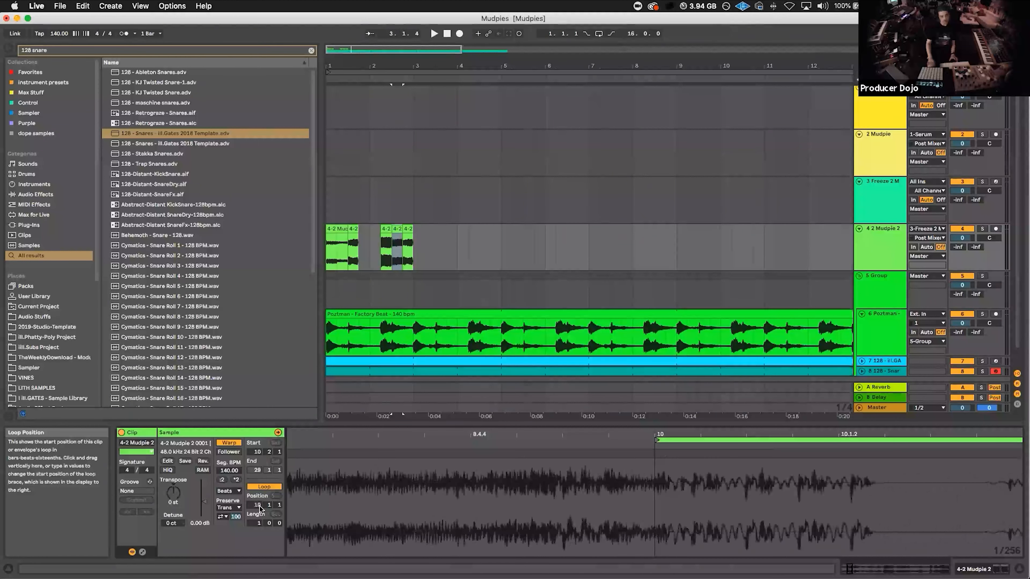
pyautogui.press('Up')
pyautogui.press('Up')
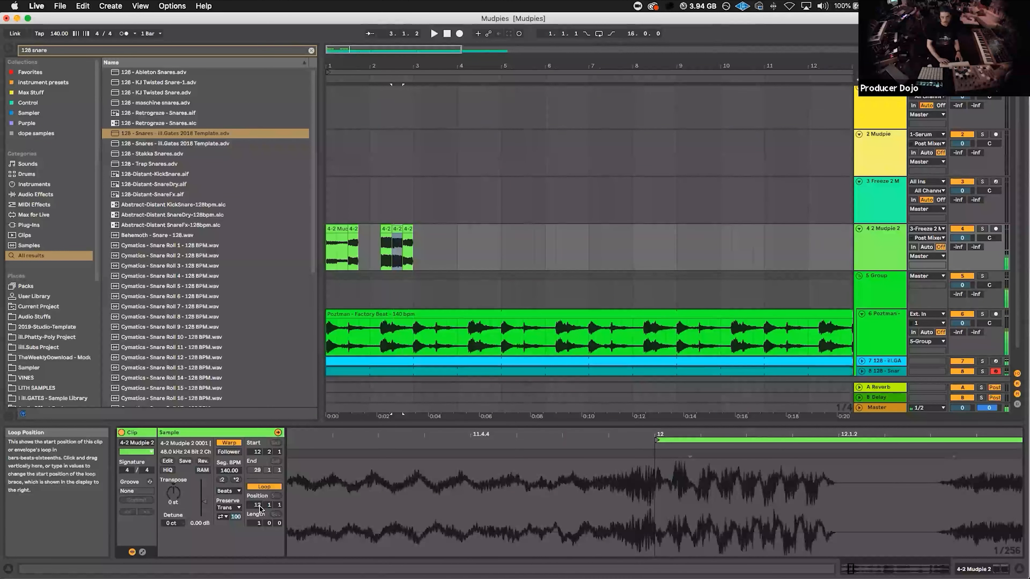
# Step: Play the arrangement from the start and move the one-beat piece from 1.3.1 to 1.2.1
pyautogui.click(328, 260)
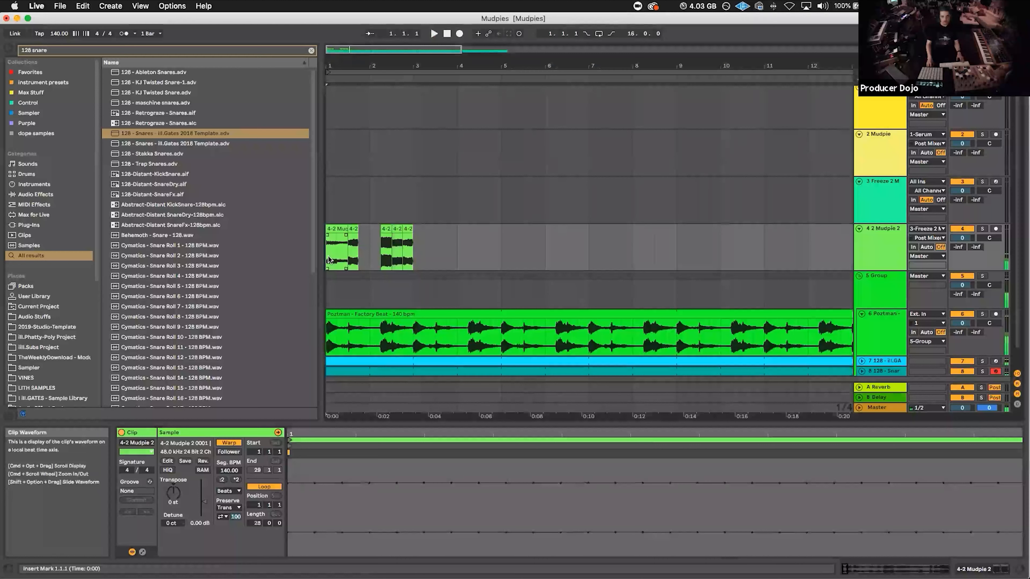
pyautogui.press('space')
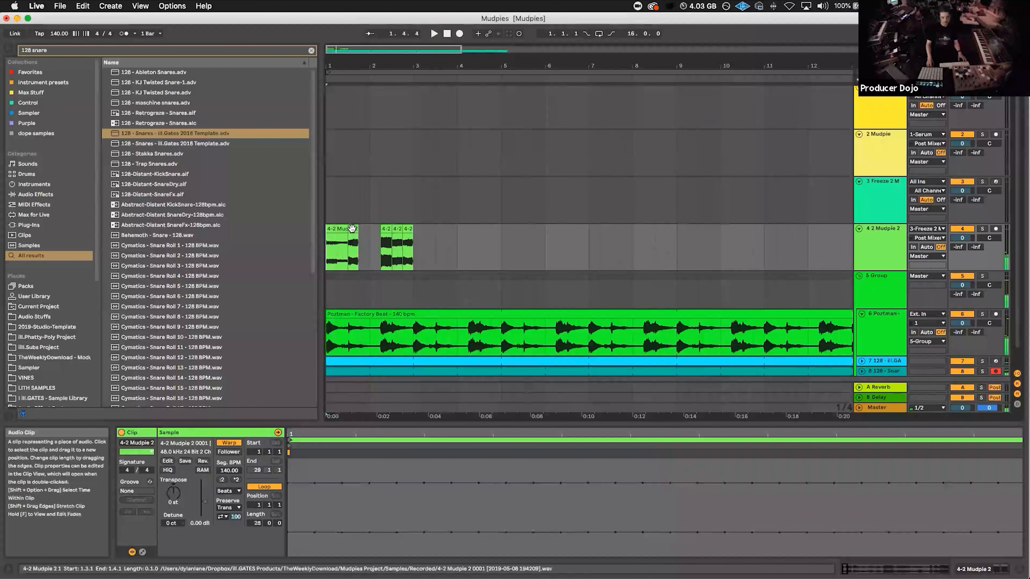
pyautogui.moveTo(355, 230); pyautogui.dragTo(324, 251)
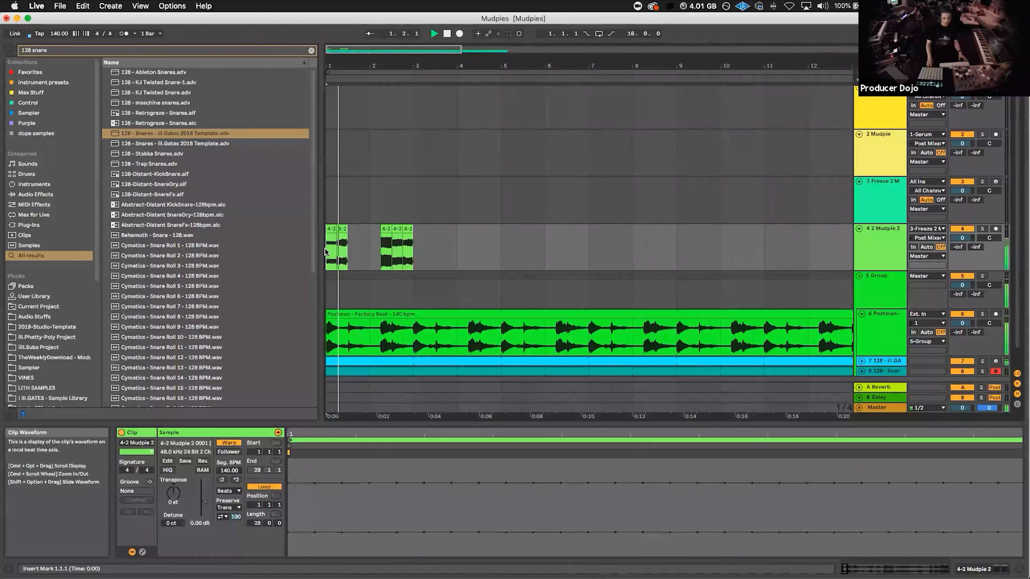
pyautogui.press('space')
# Step: Shorten the loop of the first clip at 1.1.1 to one bar and move its loop position through bar 5 to bar 9
pyautogui.moveTo(398, 231); pyautogui.dragTo(343, 245)
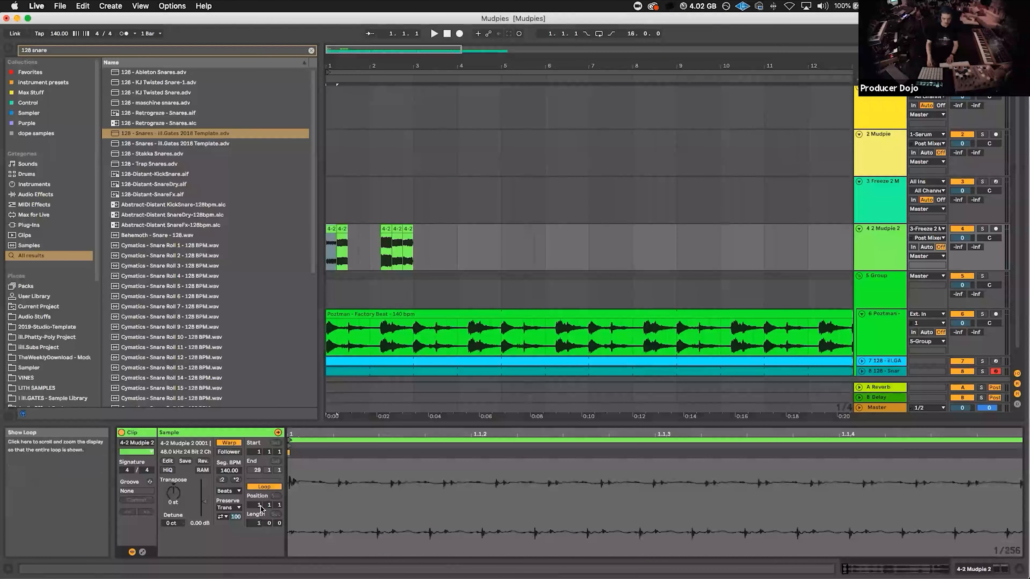
pyautogui.moveTo(259, 506); pyautogui.dragTo(259, 504)
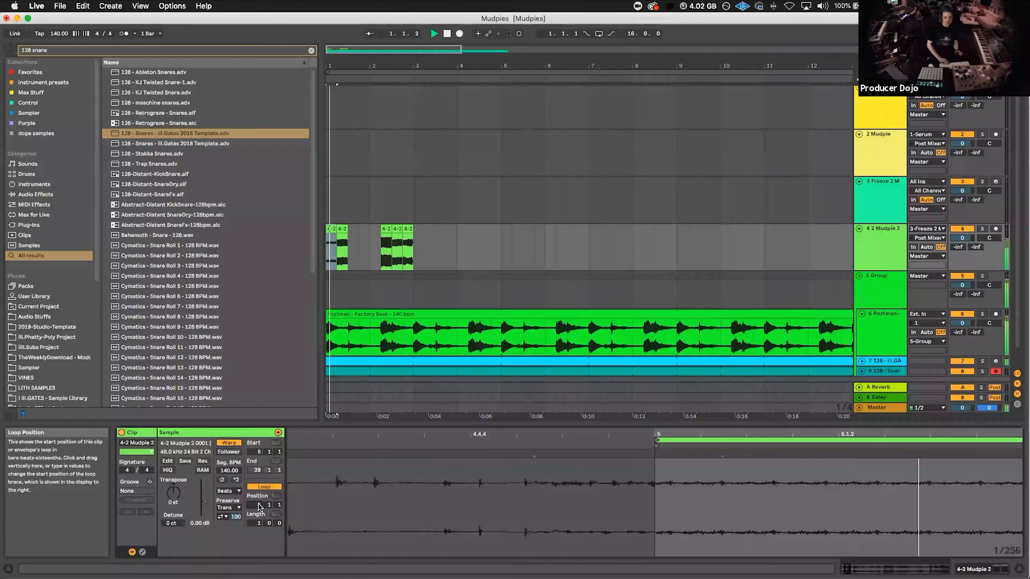
pyautogui.moveTo(259, 505); pyautogui.dragTo(258, 505)
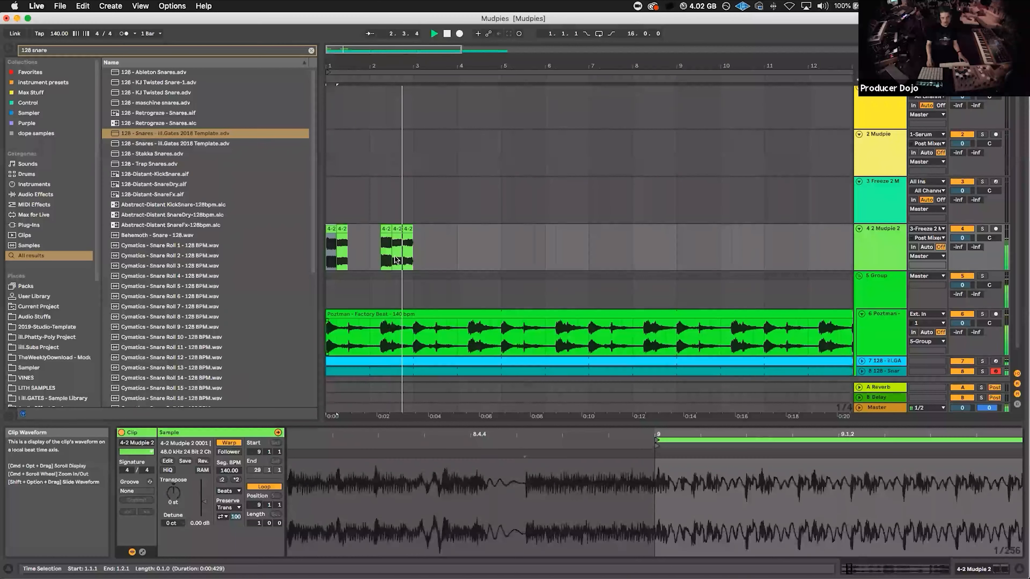
pyautogui.press('space')
# Step: Duplicate the two-bar Mudpie pattern so the copy starts at bar 3, and audition it
pyautogui.click(409, 228)
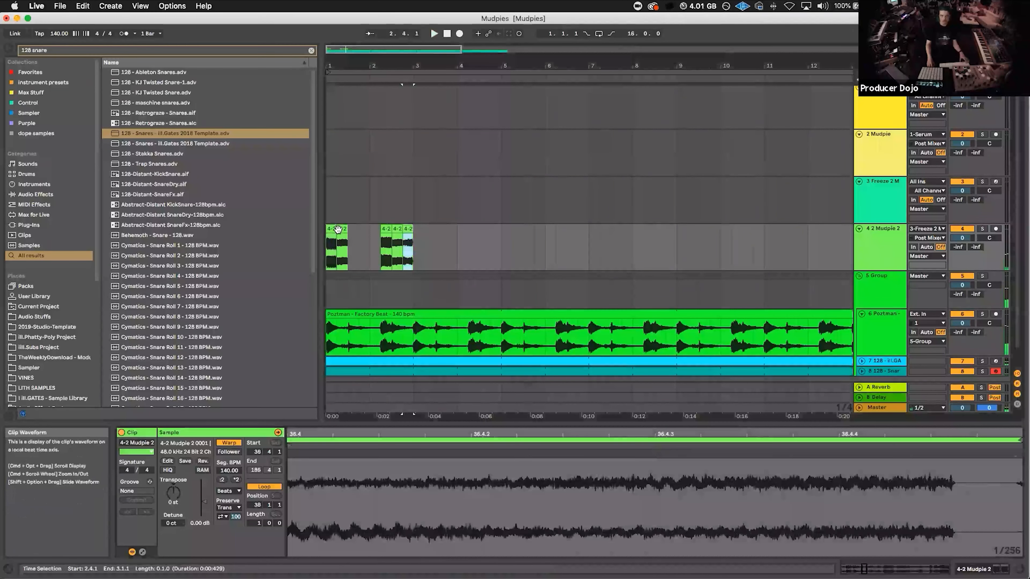
pyautogui.keyDown('shift'); pyautogui.click(331, 229); pyautogui.keyUp('shift')
pyautogui.press('super+d')
pyautogui.press('space')
pyautogui.click(466, 244)
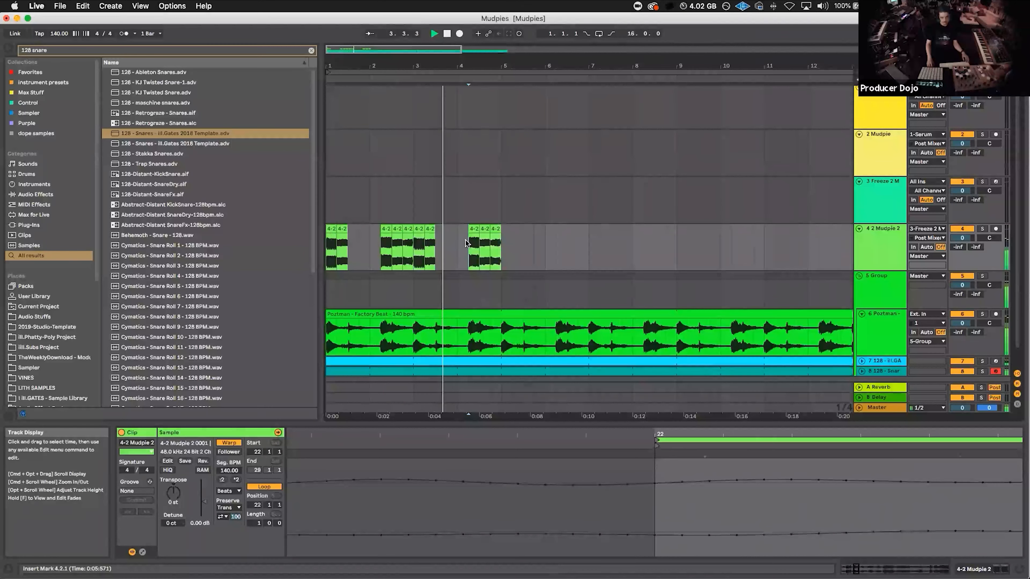
pyautogui.press('space')
# Step: Fill 3.3.1 to 4.1.1 with a two-beat copied piece, move its one-bar loop to bar 112 and audition from the start
pyautogui.moveTo(457, 240)
pyautogui.mouseDown()
pyautogui.moveTo(444, 229)
pyautogui.moveTo(456, 229)
pyautogui.mouseUp()
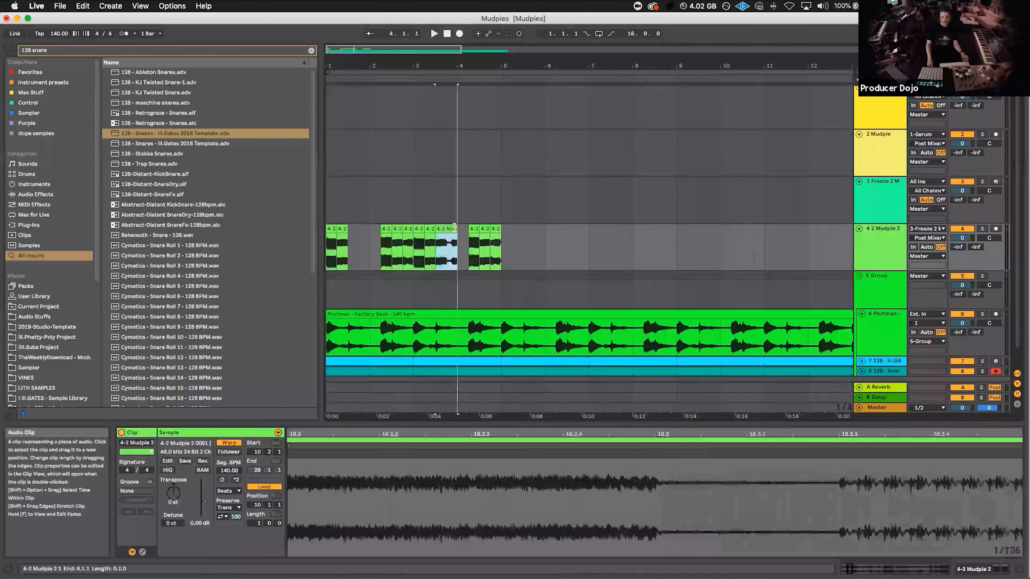
pyautogui.moveTo(450, 434); pyautogui.dragTo(449, 365)
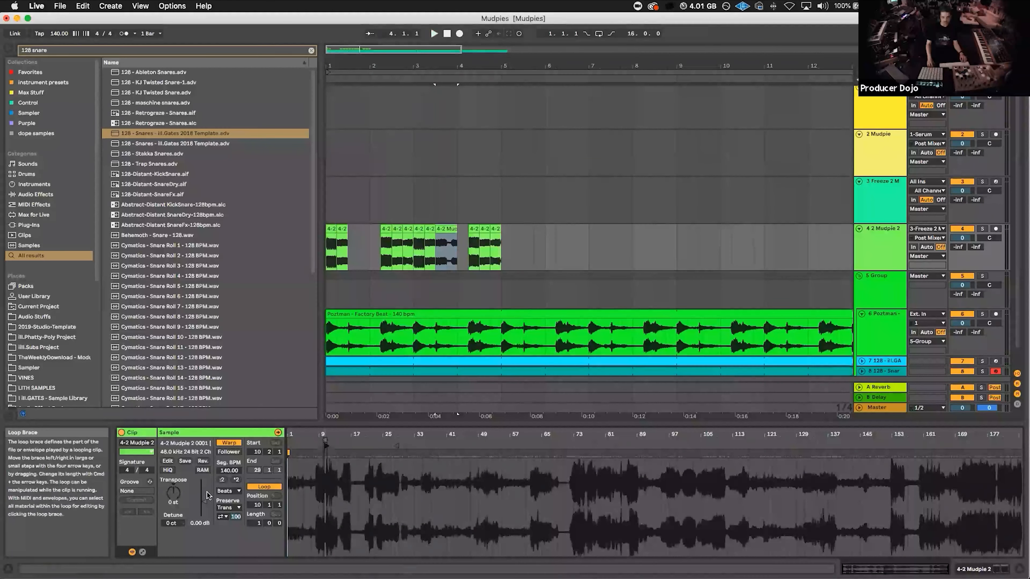
pyautogui.moveTo(256, 523); pyautogui.dragTo(256, 454)
pyautogui.press('super+z')
pyautogui.press('space')
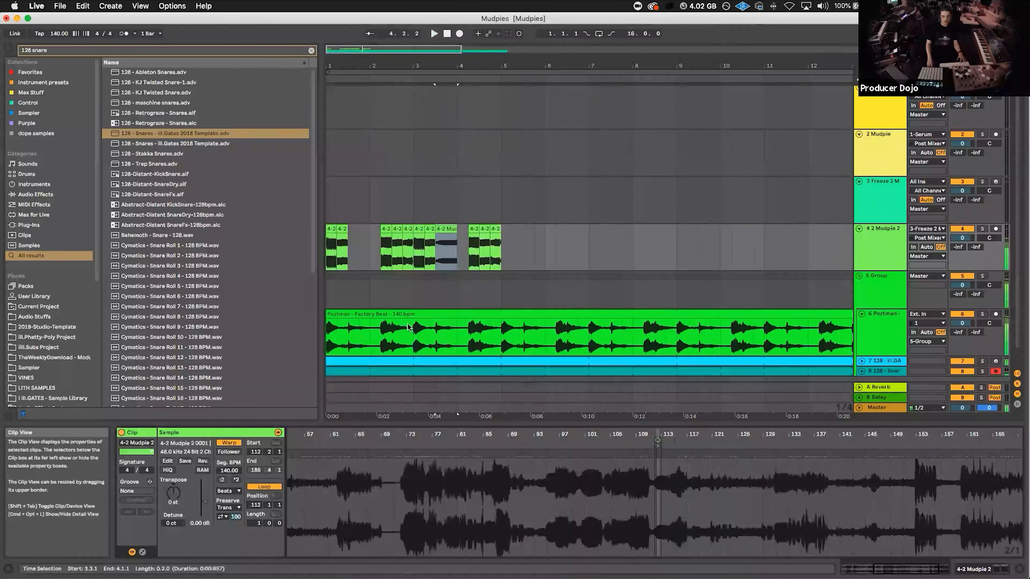
pyautogui.click(329, 261)
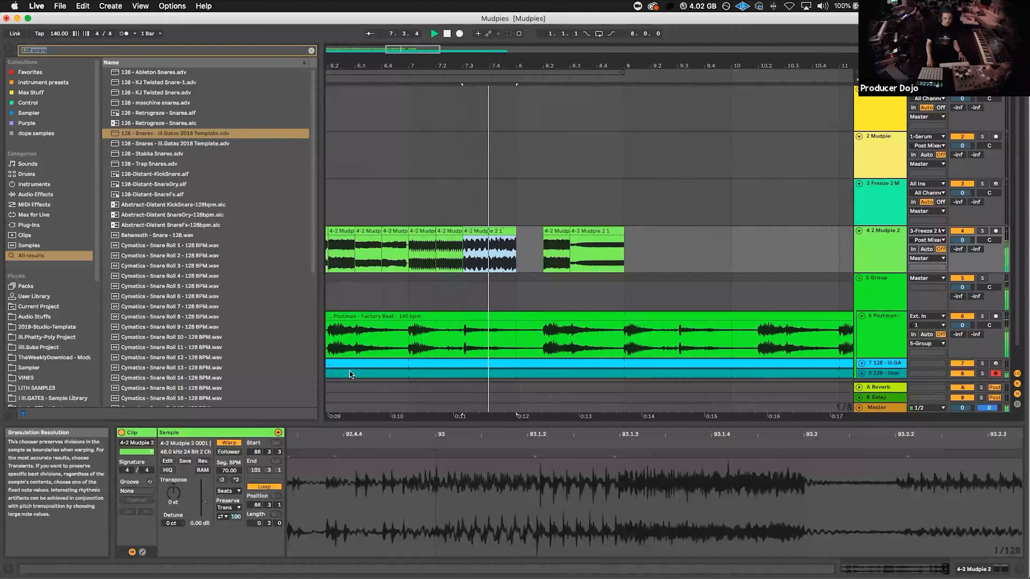
# Step: Extend the clip at 7.3.1 to end at 8.2.1 and double its segment tempo to 140 BPM
pyautogui.moveTo(532, 226)
pyautogui.mouseDown()
pyautogui.moveTo(555, 230)
pyautogui.moveTo(540, 233)
pyautogui.mouseUp()
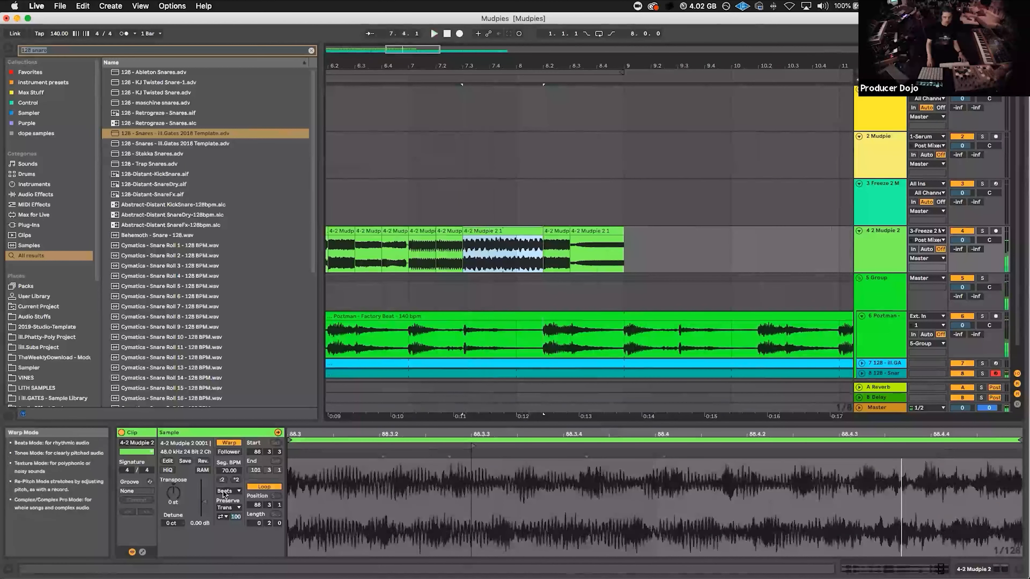
pyautogui.click(236, 480)
# Step: Set the clip's Beats warping to transient looping off, 1/16 preservation and envelope 2, and raise the segment tempo to 560 BPM
pyautogui.click(222, 516)
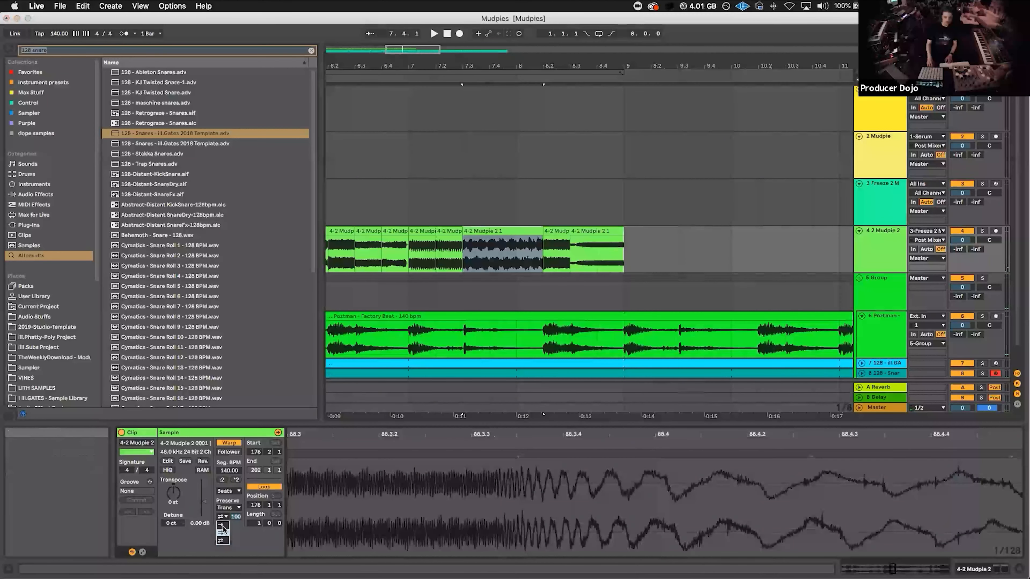
pyautogui.click(224, 524)
pyautogui.click(229, 491)
pyautogui.click(230, 498)
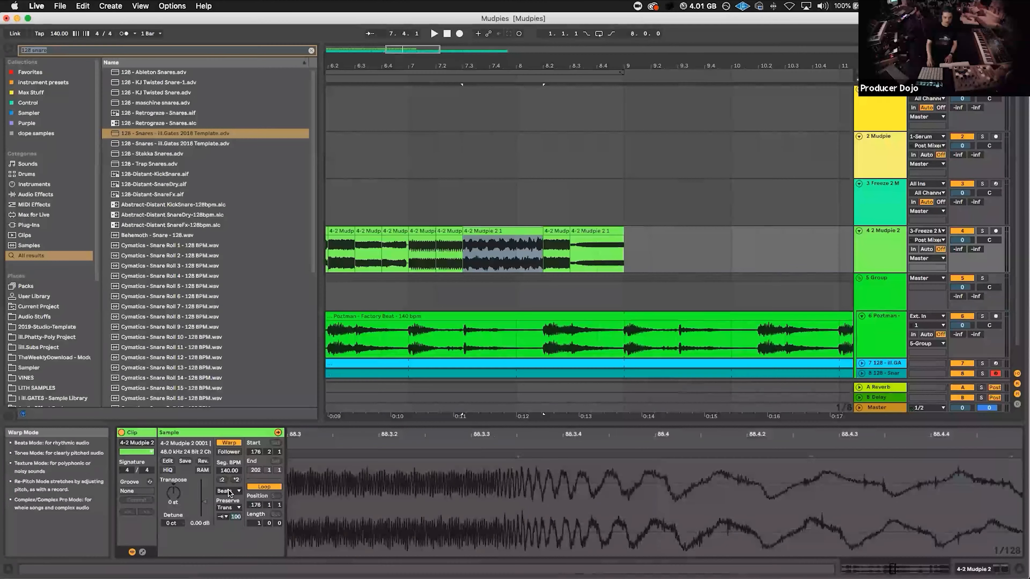
pyautogui.click(229, 508)
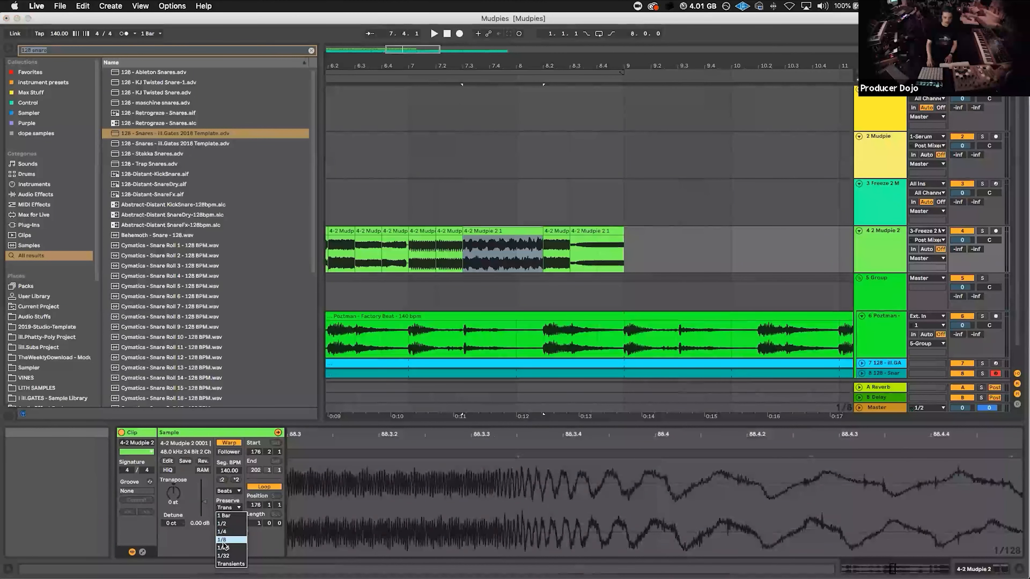
pyautogui.click(222, 541)
pyautogui.moveTo(236, 518)
pyautogui.mouseDown()
pyautogui.moveTo(236, 534)
pyautogui.moveTo(239, 509)
pyautogui.mouseUp()
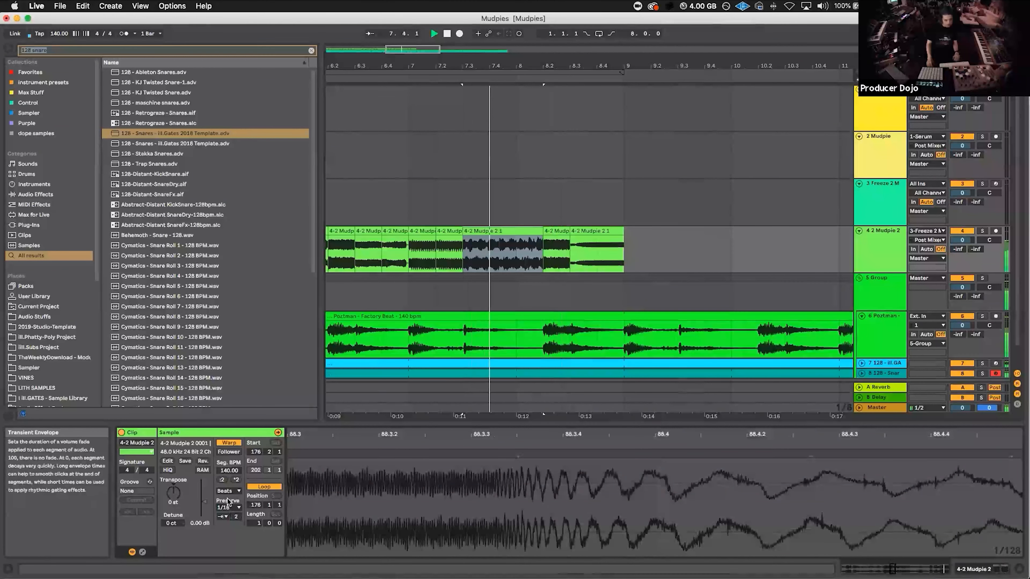
pyautogui.click(237, 479)
pyautogui.click(238, 480)
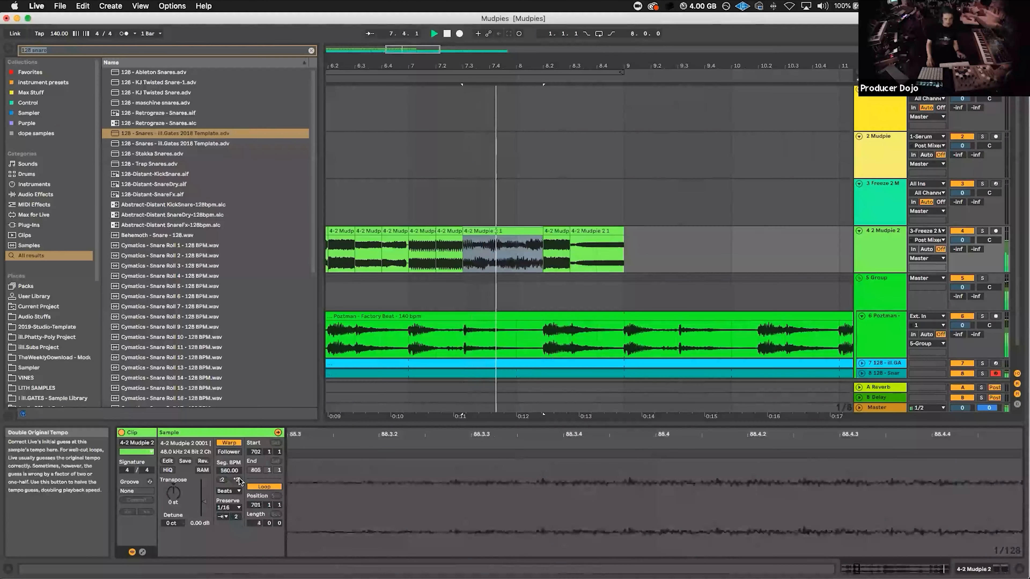
# Step: Turn on arrangement looping over the first eight bars and play through the complete Mudpie bass pattern
pyautogui.moveTo(601, 64); pyautogui.dragTo(421, 38)
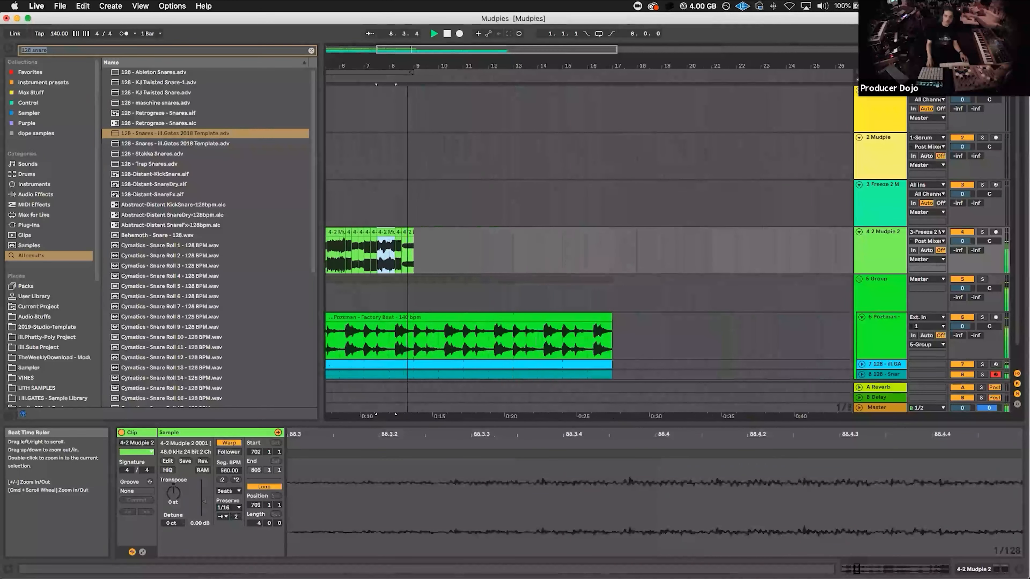
pyautogui.moveTo(366, 67); pyautogui.dragTo(479, 69)
pyautogui.press('space')
pyautogui.press('space')
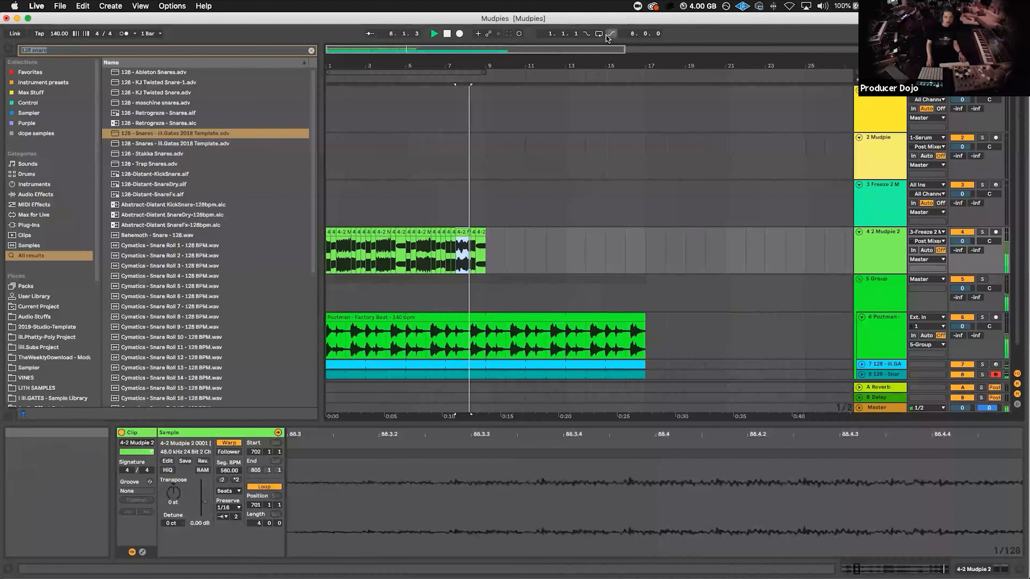
pyautogui.click(599, 33)
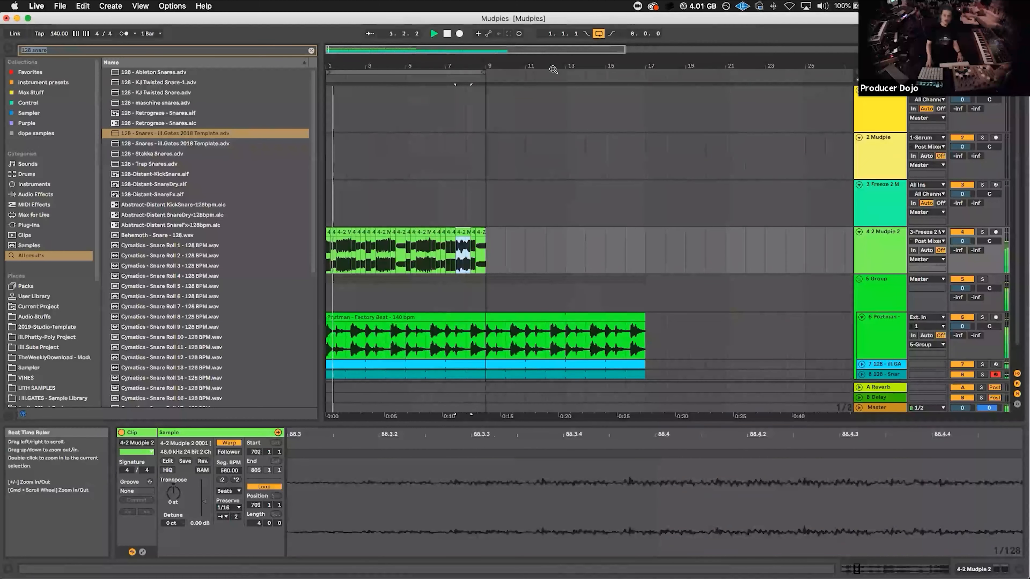
pyautogui.moveTo(367, 66); pyautogui.dragTo(371, 114)
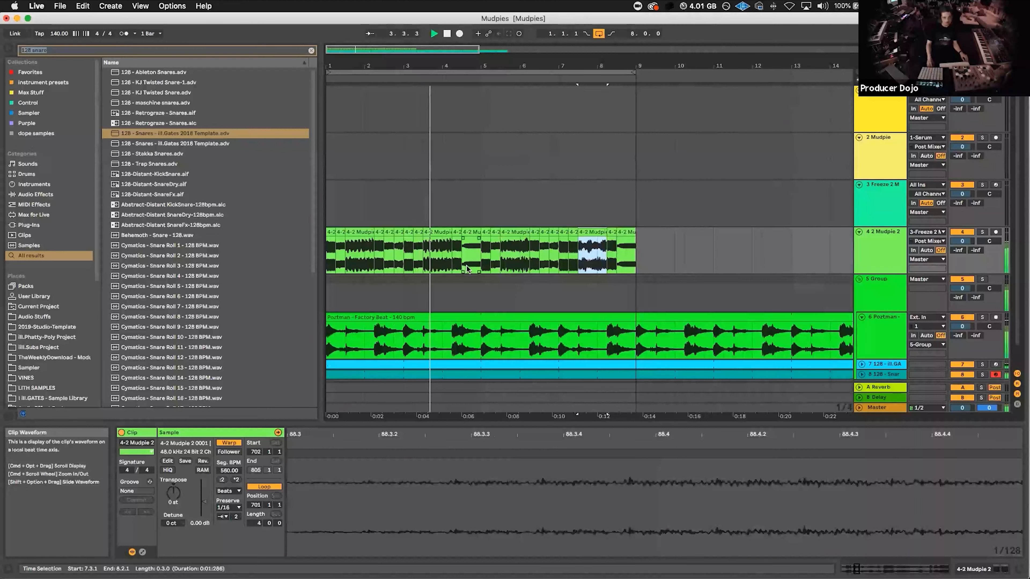
pyautogui.hscroll(1, 466, 268)
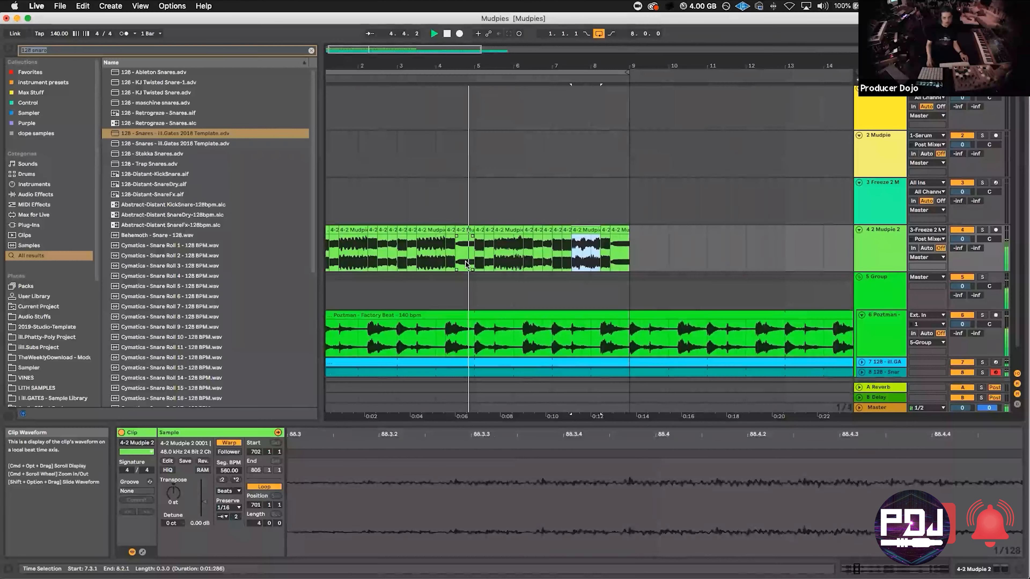